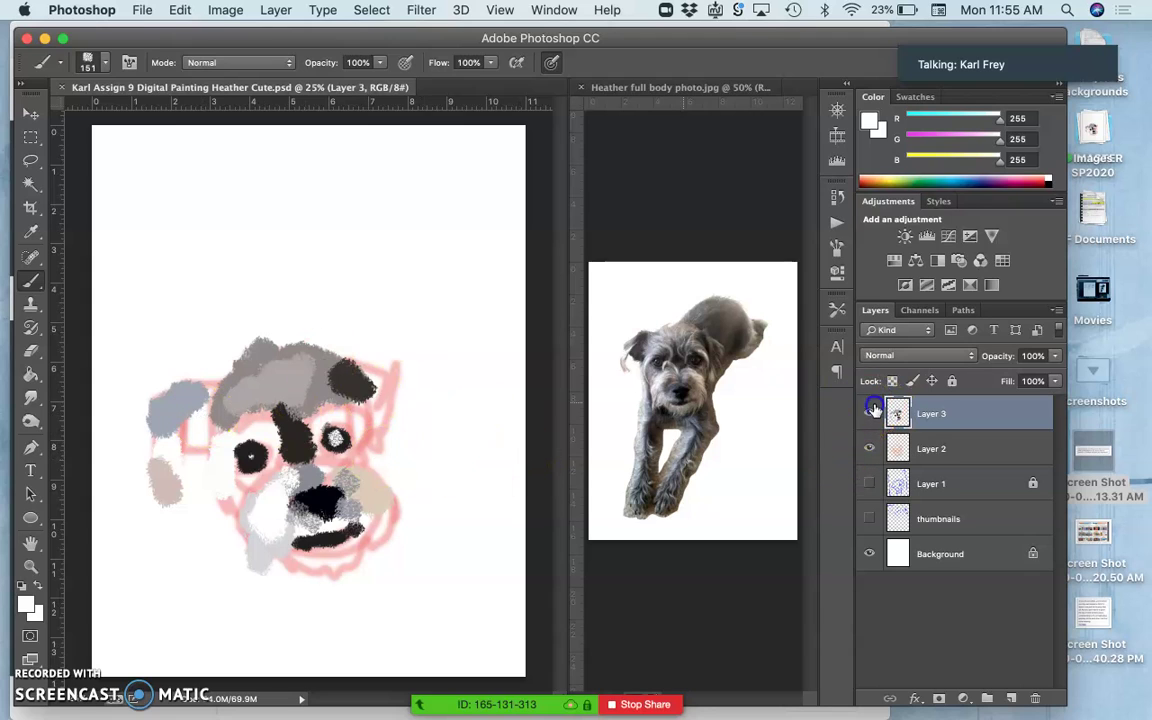
# Step: Review the blue thumbnail and outline sketches, then show the red sketch and painted colours again
pyautogui.click(869, 450)
pyautogui.click(870, 528)
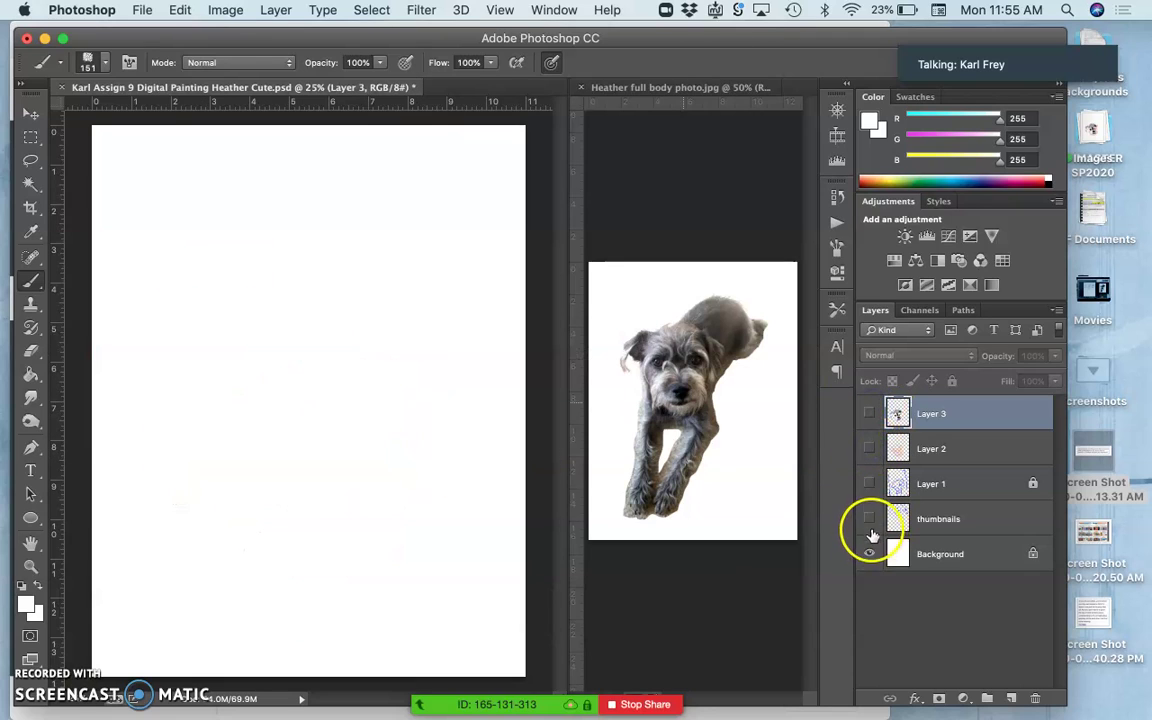
pyautogui.click(869, 519)
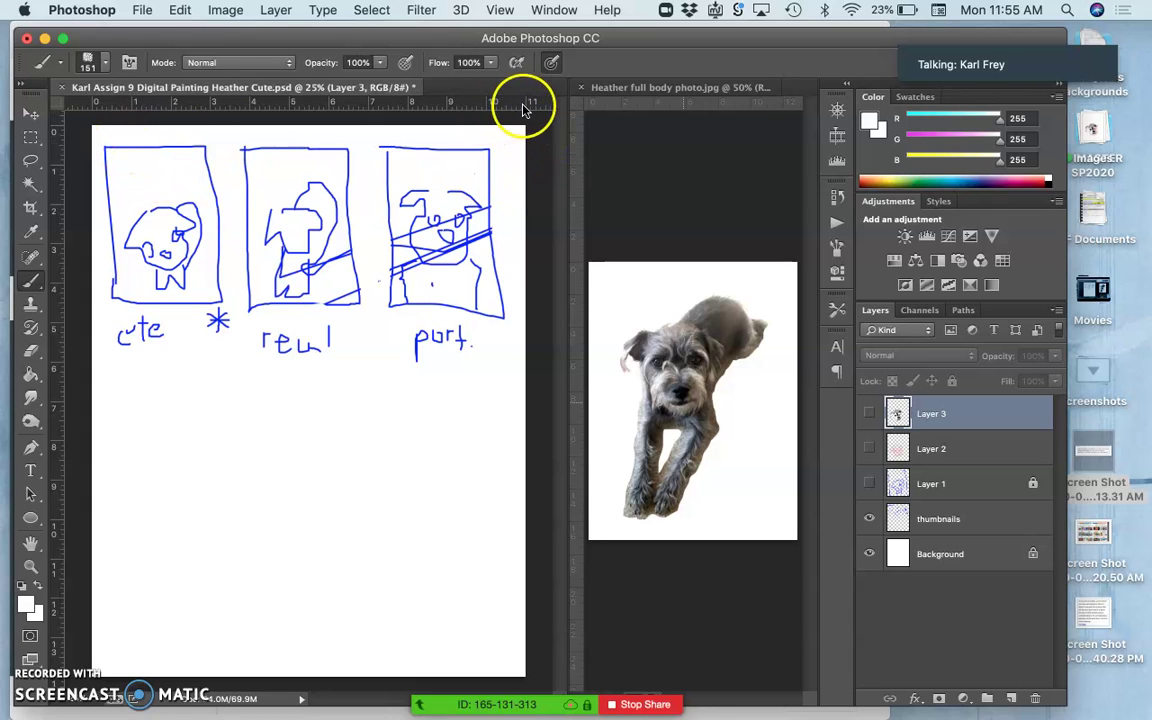
pyautogui.click(870, 484)
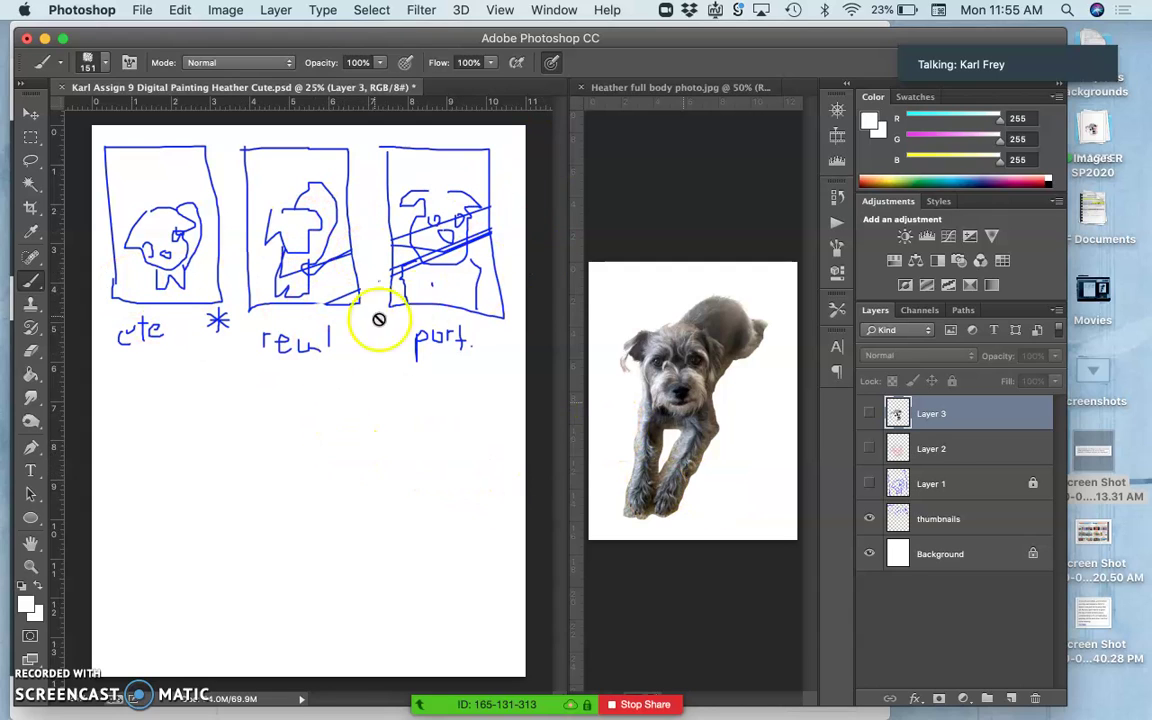
pyautogui.click(869, 484)
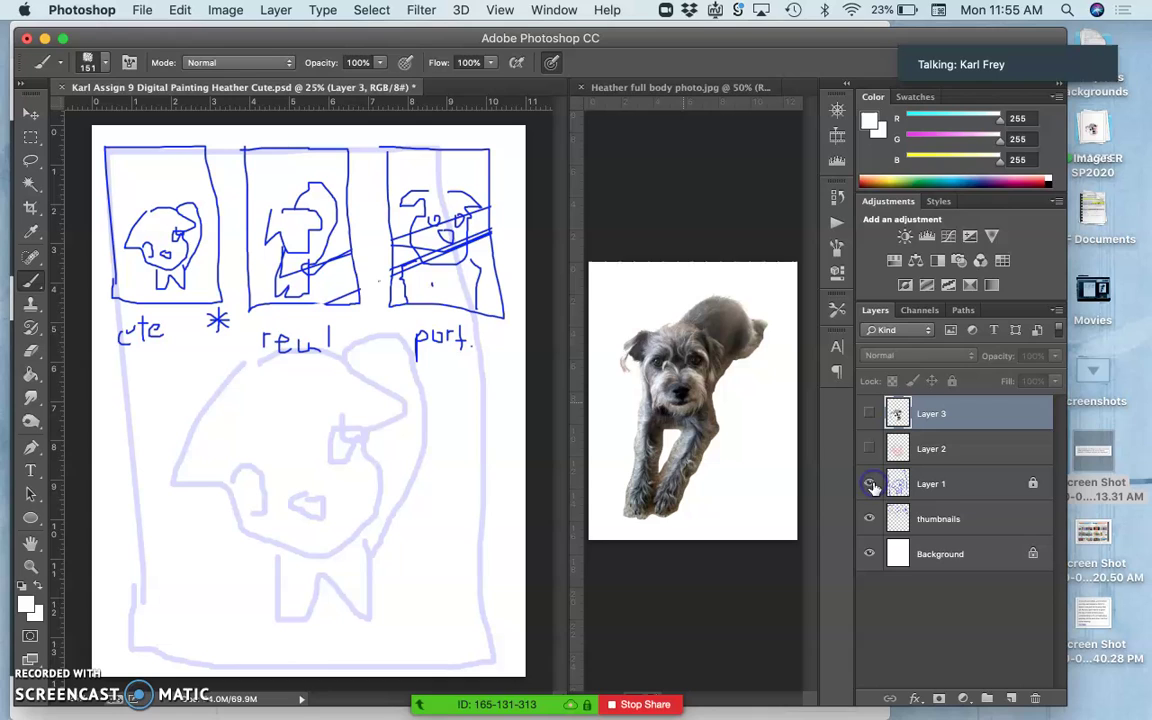
pyautogui.click(869, 519)
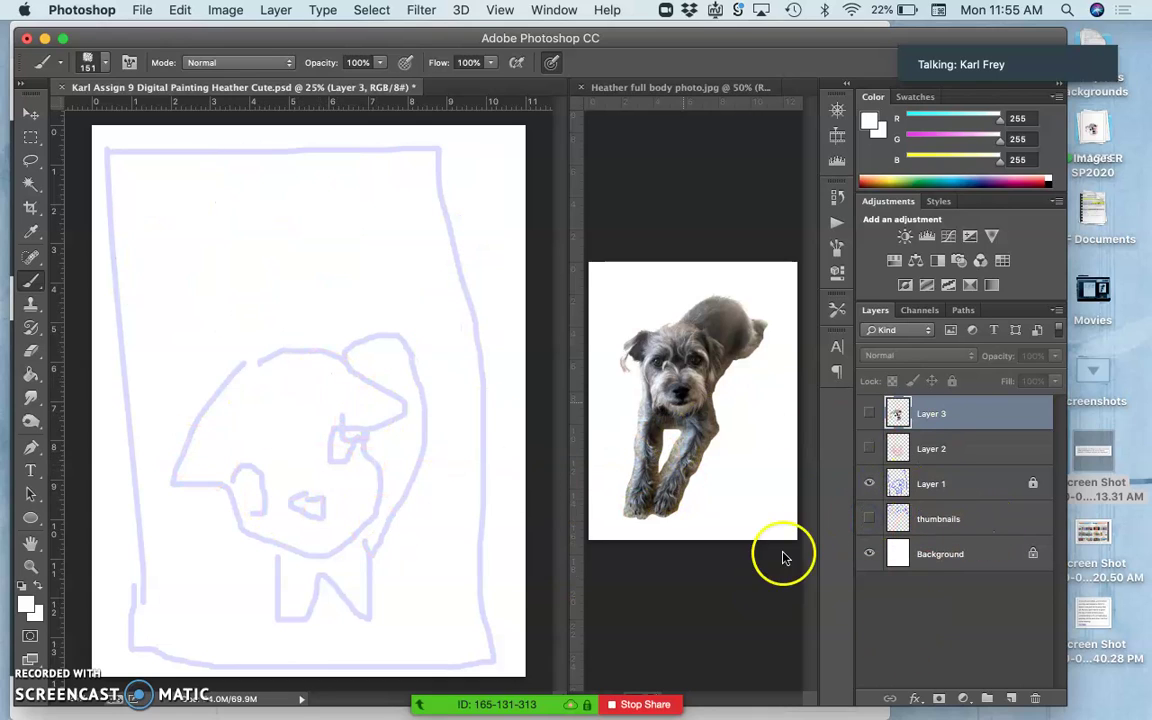
pyautogui.click(867, 449)
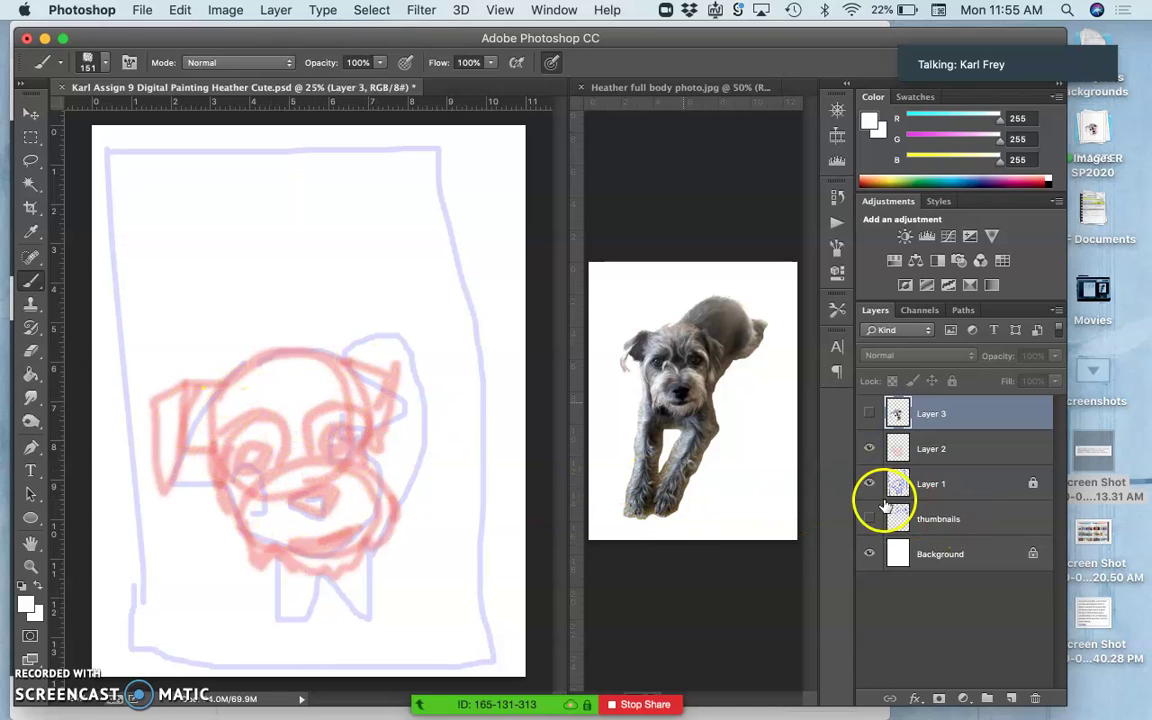
pyautogui.click(869, 484)
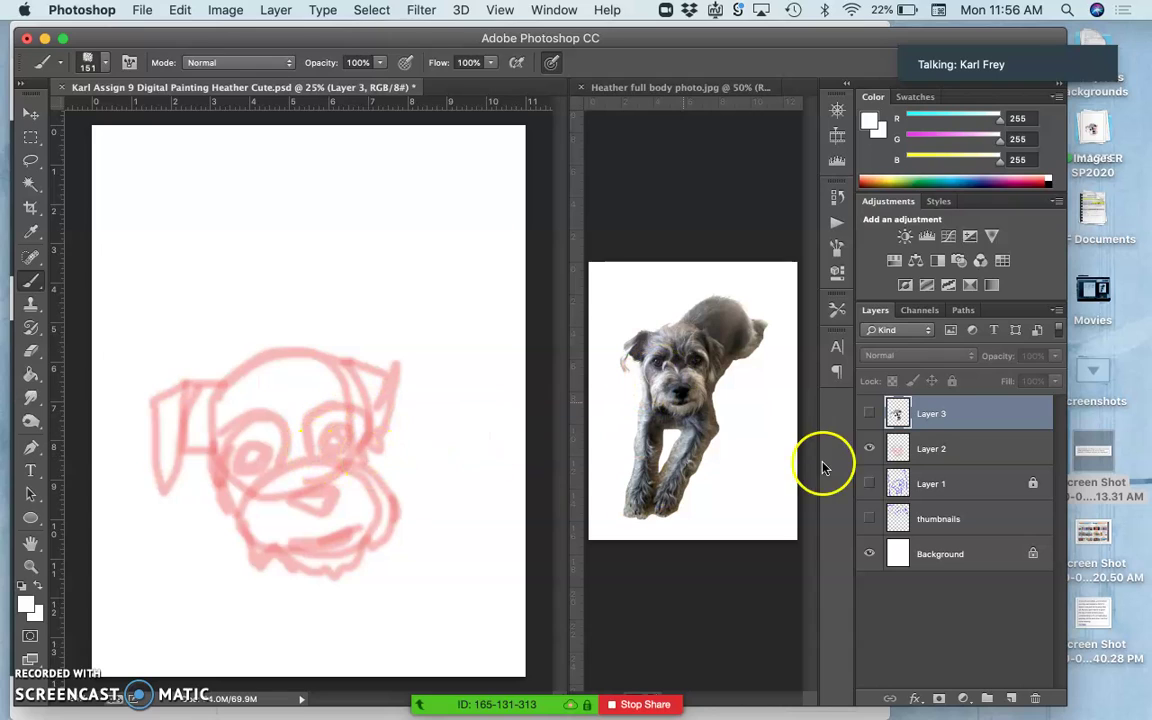
pyautogui.click(870, 414)
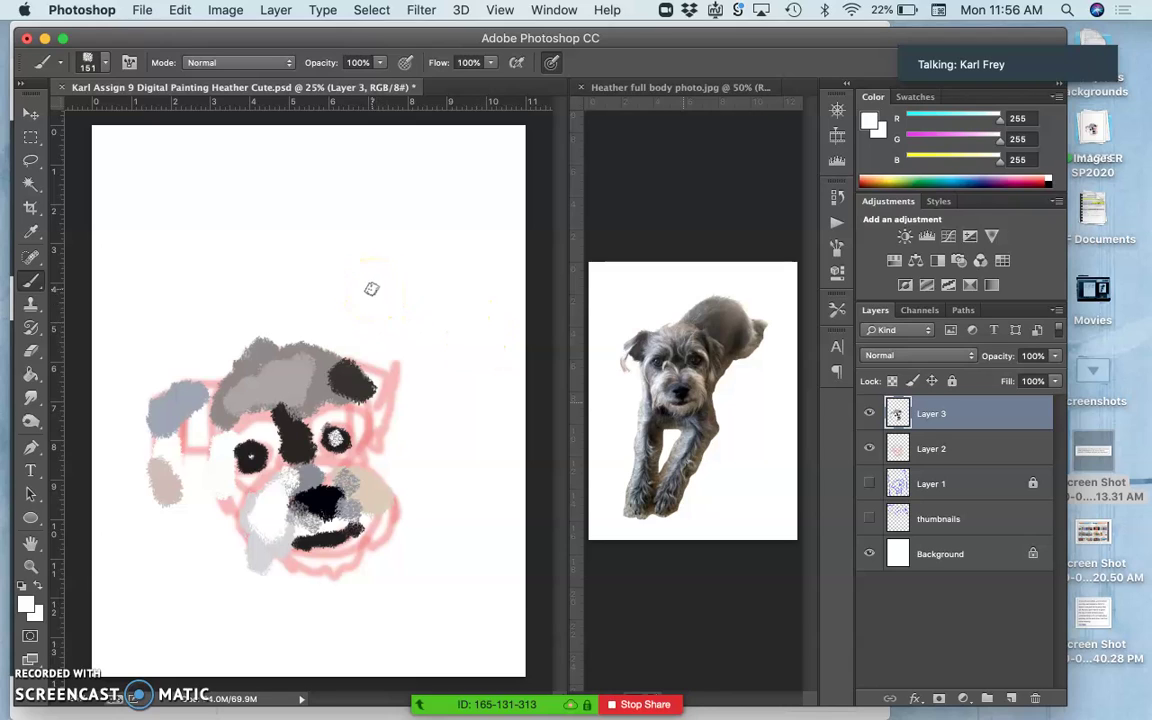
# Step: Darken and extend the ear patch and dab dark grey between the eyes using reference-sampled greys
pyautogui.keyDown('alt'); pyautogui.click(637, 347); pyautogui.keyUp('alt')
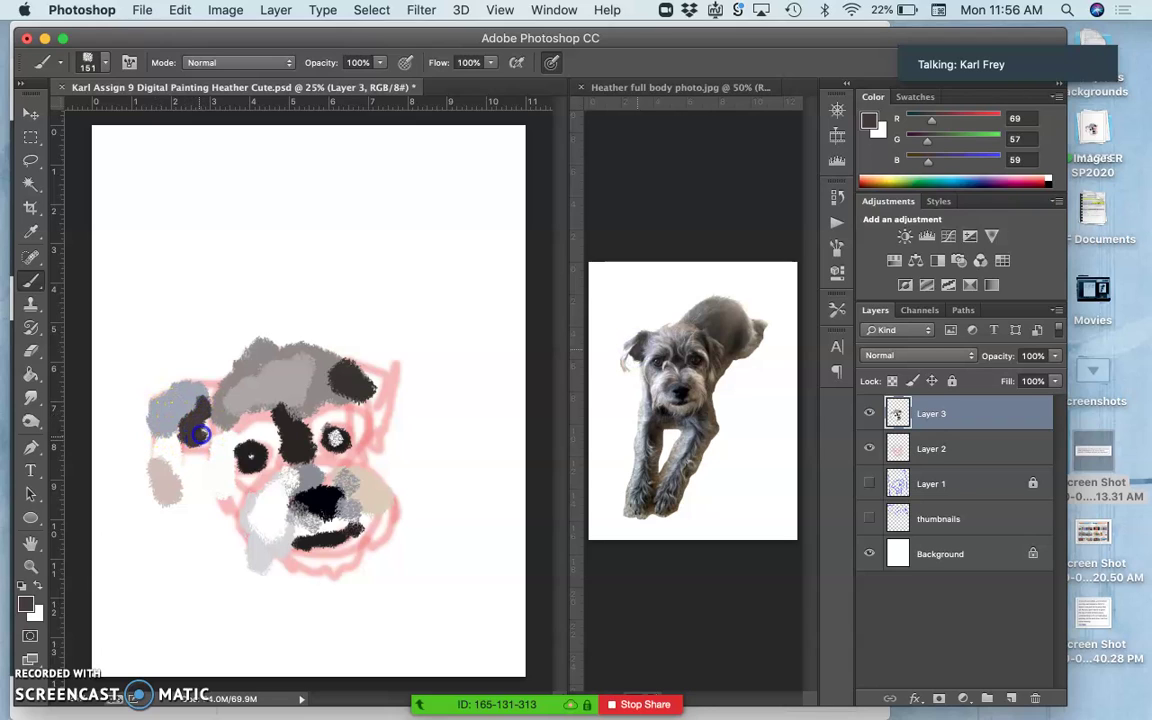
pyautogui.moveTo(204, 441); pyautogui.dragTo(187, 397)
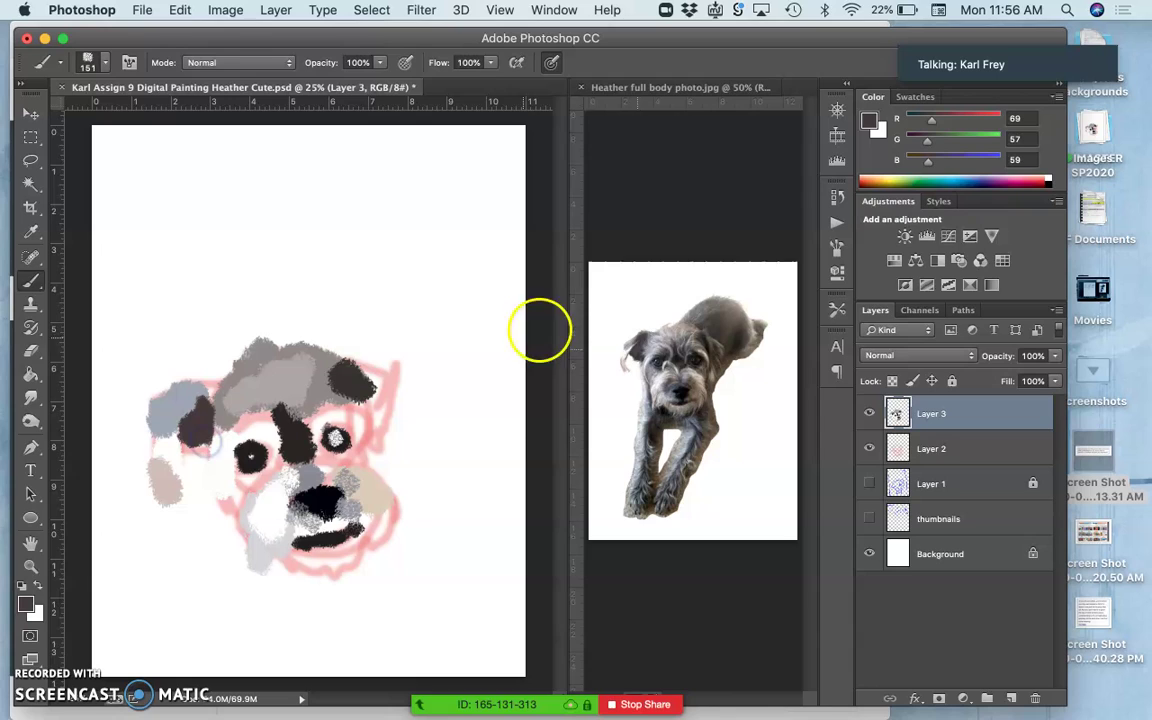
pyautogui.keyDown('alt'); pyautogui.click(645, 345); pyautogui.keyUp('alt')
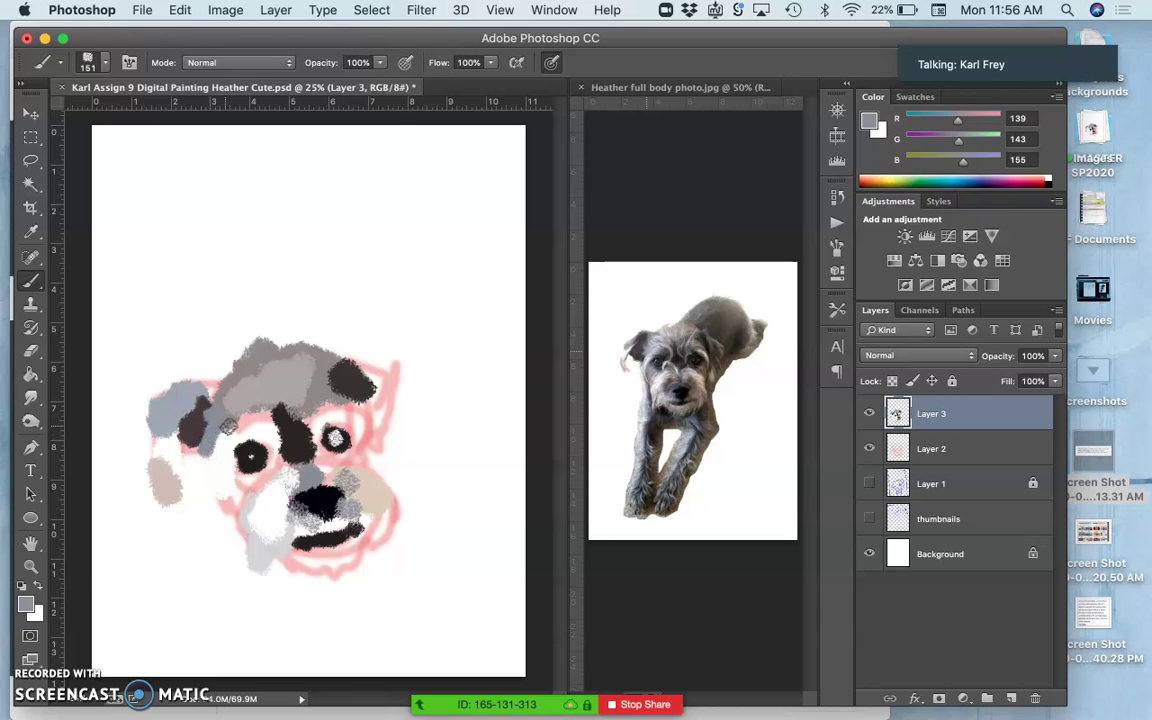
pyautogui.keyDown('alt'); pyautogui.click(625, 340); pyautogui.keyUp('alt')
pyautogui.click(278, 420)
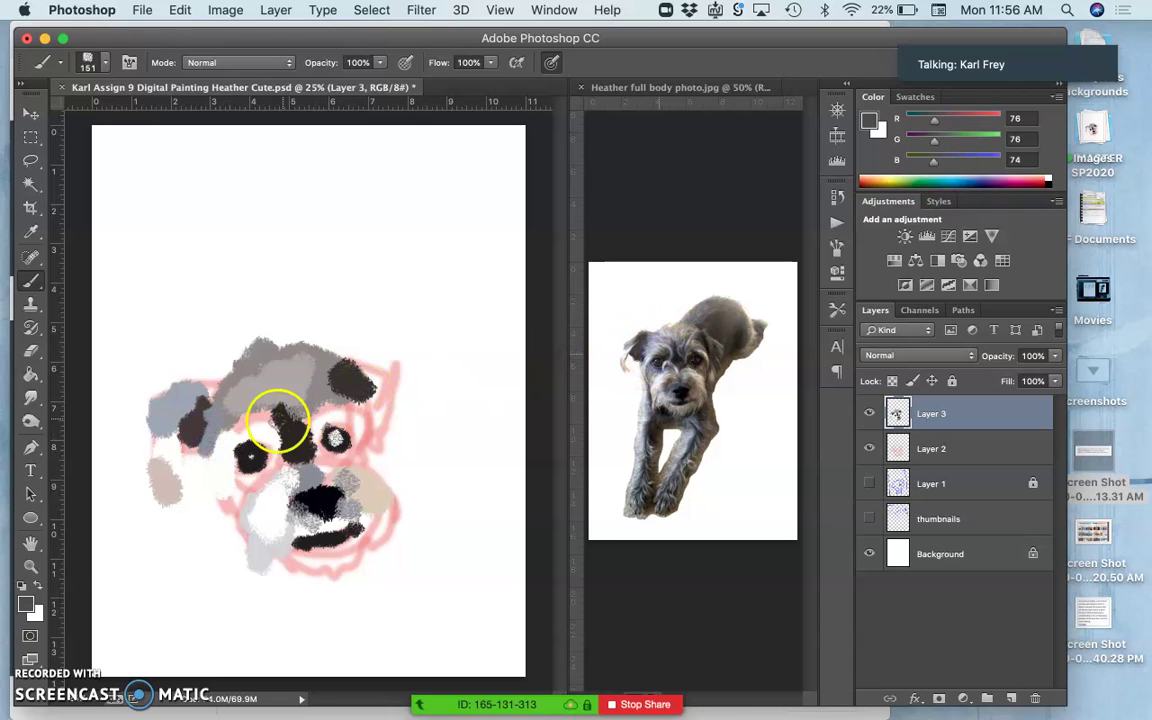
pyautogui.moveTo(278, 420); pyautogui.dragTo(252, 430)
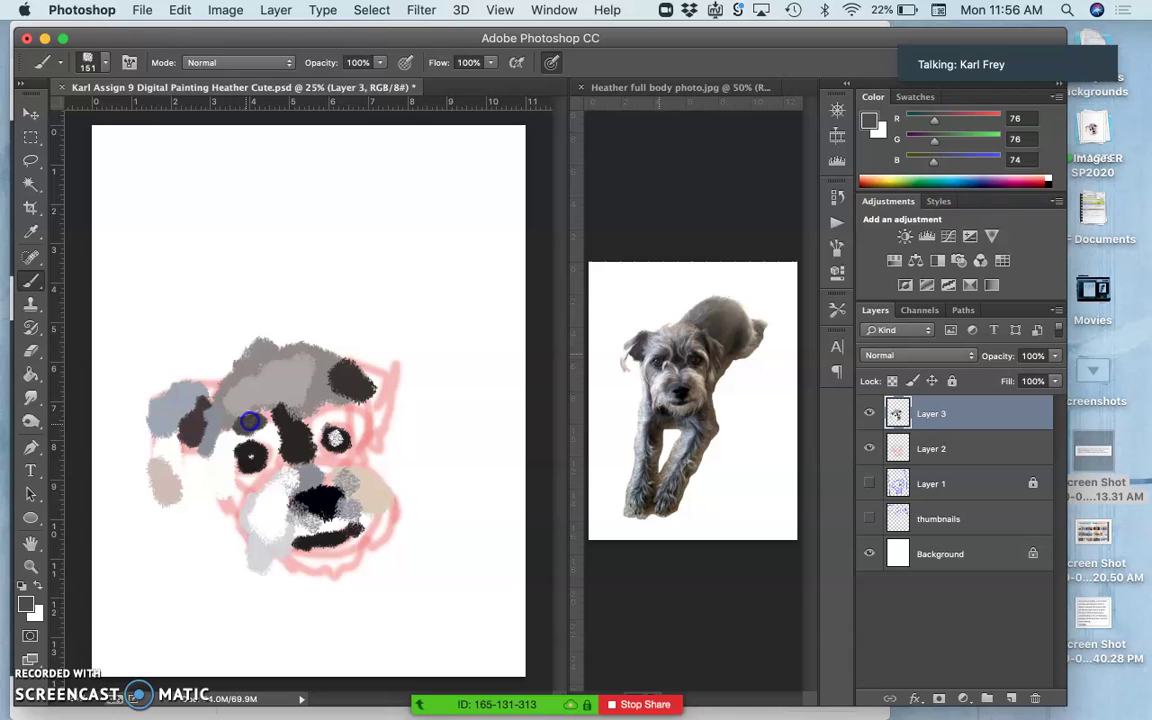
# Step: Lighten the top of the left eye area and paint dark fur from the ear toward it
pyautogui.keyDown('alt'); pyautogui.click(625, 314); pyautogui.keyUp('alt')
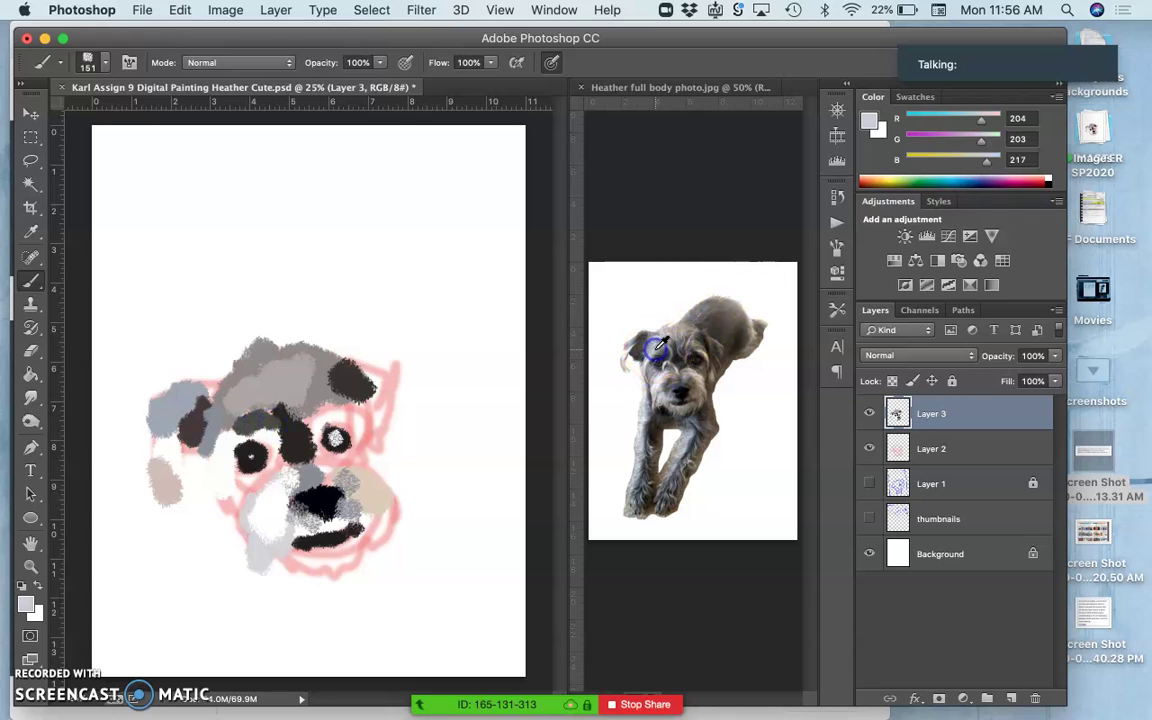
pyautogui.click(253, 448)
pyautogui.moveTo(253, 450); pyautogui.dragTo(252, 435)
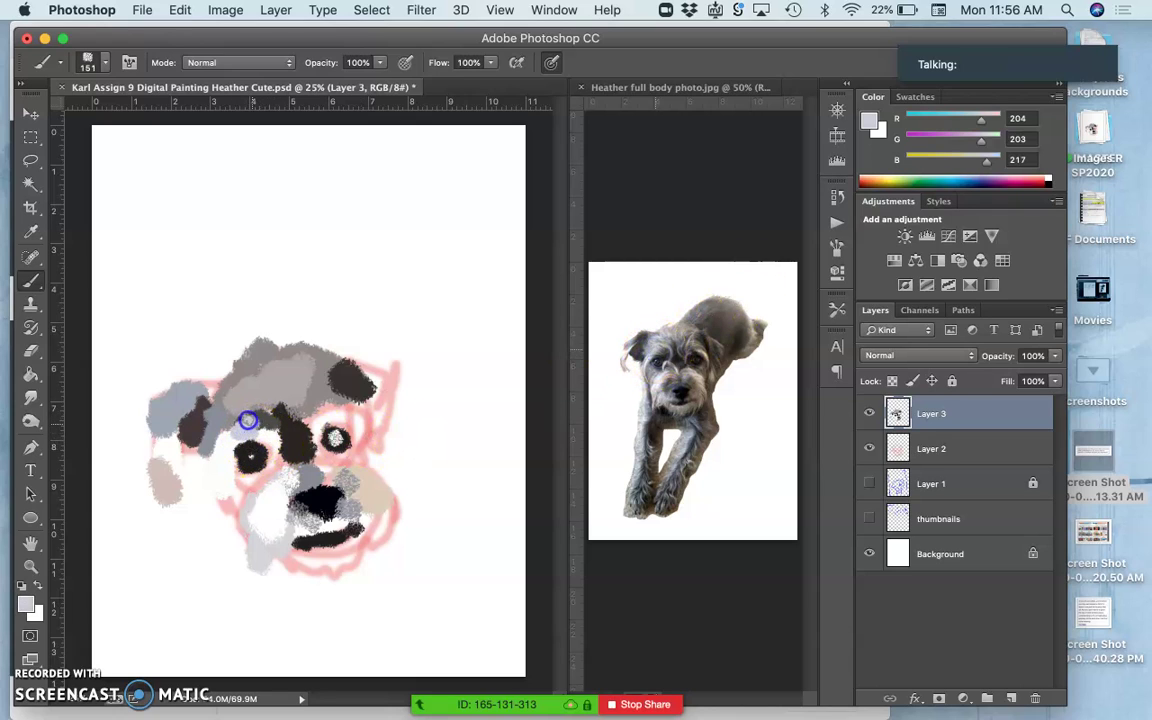
pyautogui.keyDown('alt'); pyautogui.click(657, 346); pyautogui.keyUp('alt')
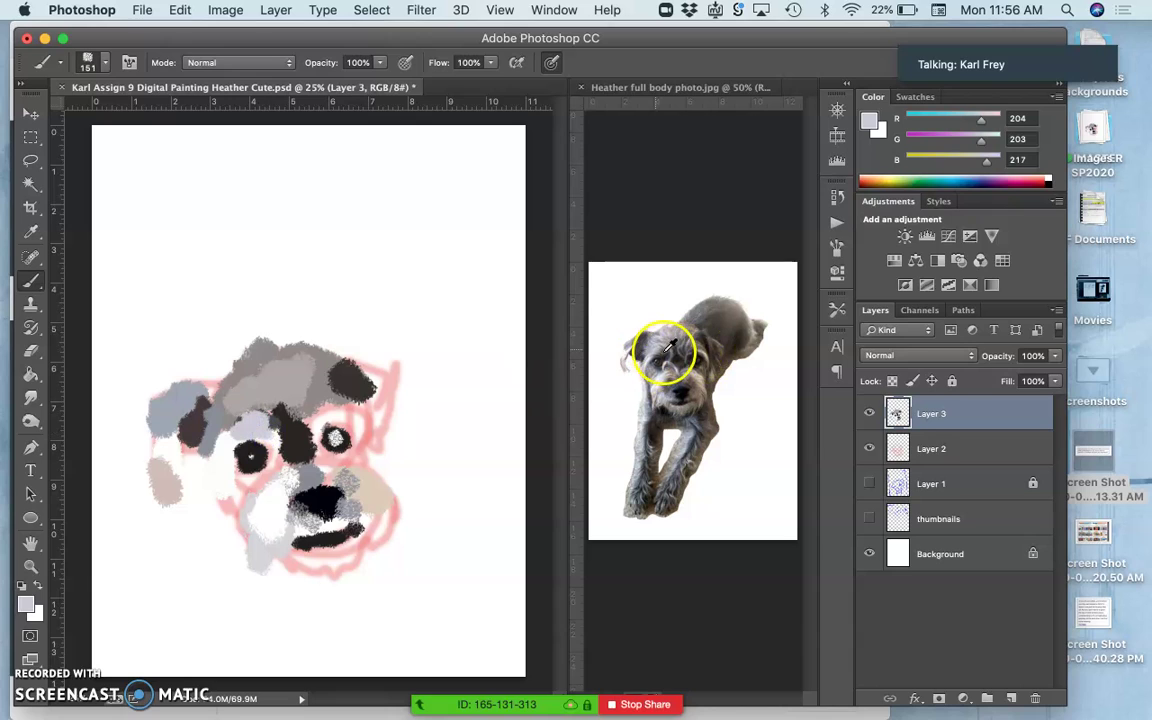
pyautogui.click(333, 405)
pyautogui.moveTo(333, 405); pyautogui.dragTo(267, 432)
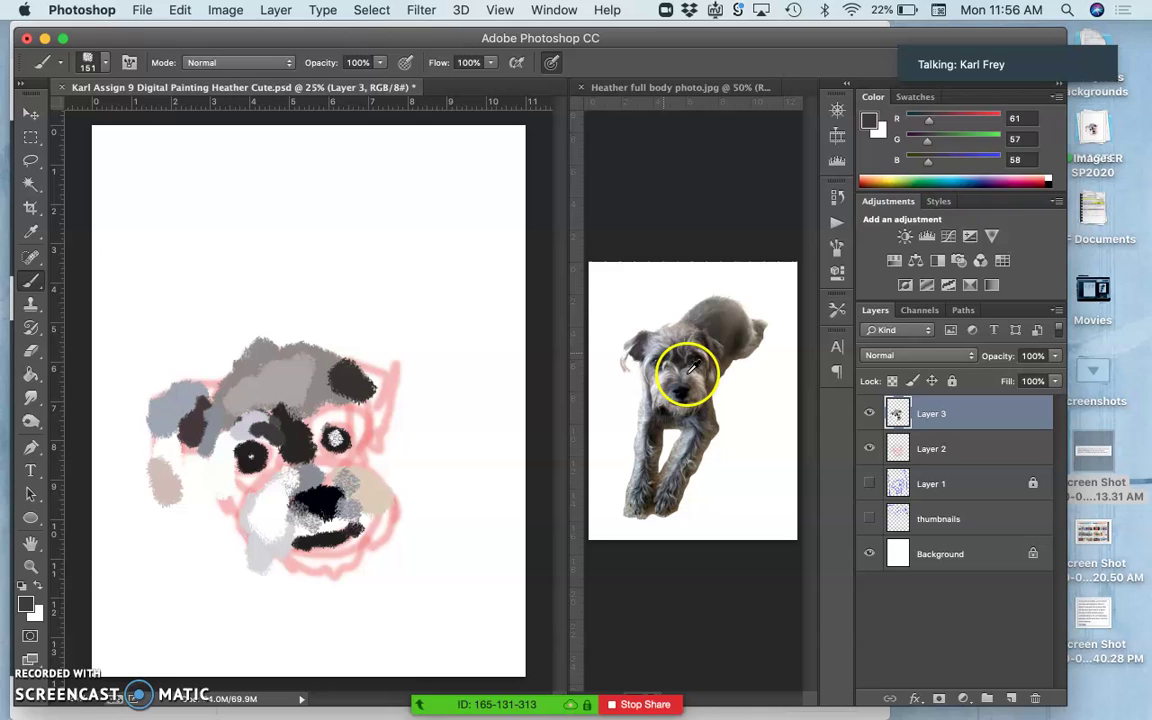
# Step: Paint warm grey around both eyes and brighten the muzzle with pale grey from the reference
pyautogui.keyDown('alt'); pyautogui.click(731, 310); pyautogui.keyUp('alt')
pyautogui.moveTo(250, 438)
pyautogui.mouseDown()
pyautogui.moveTo(226, 463)
pyautogui.moveTo(271, 430)
pyautogui.mouseUp()
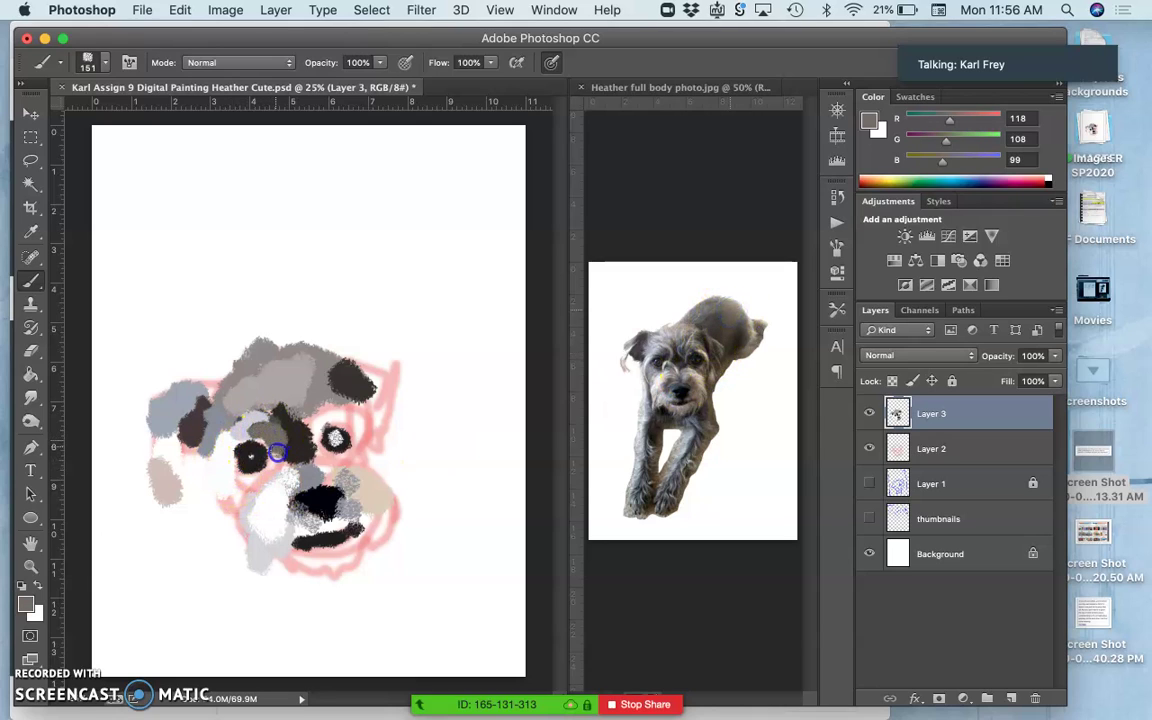
pyautogui.moveTo(260, 436)
pyautogui.mouseDown()
pyautogui.moveTo(352, 488)
pyautogui.moveTo(340, 425)
pyautogui.mouseUp()
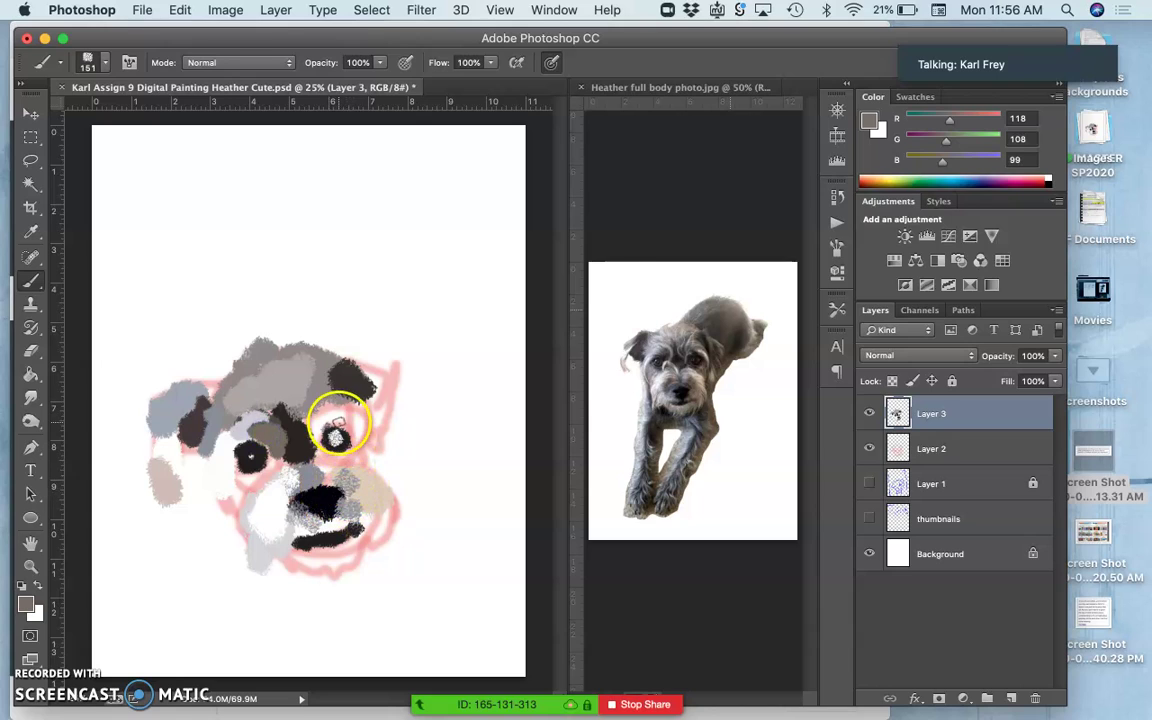
pyautogui.keyDown('alt'); pyautogui.click(703, 380); pyautogui.keyUp('alt')
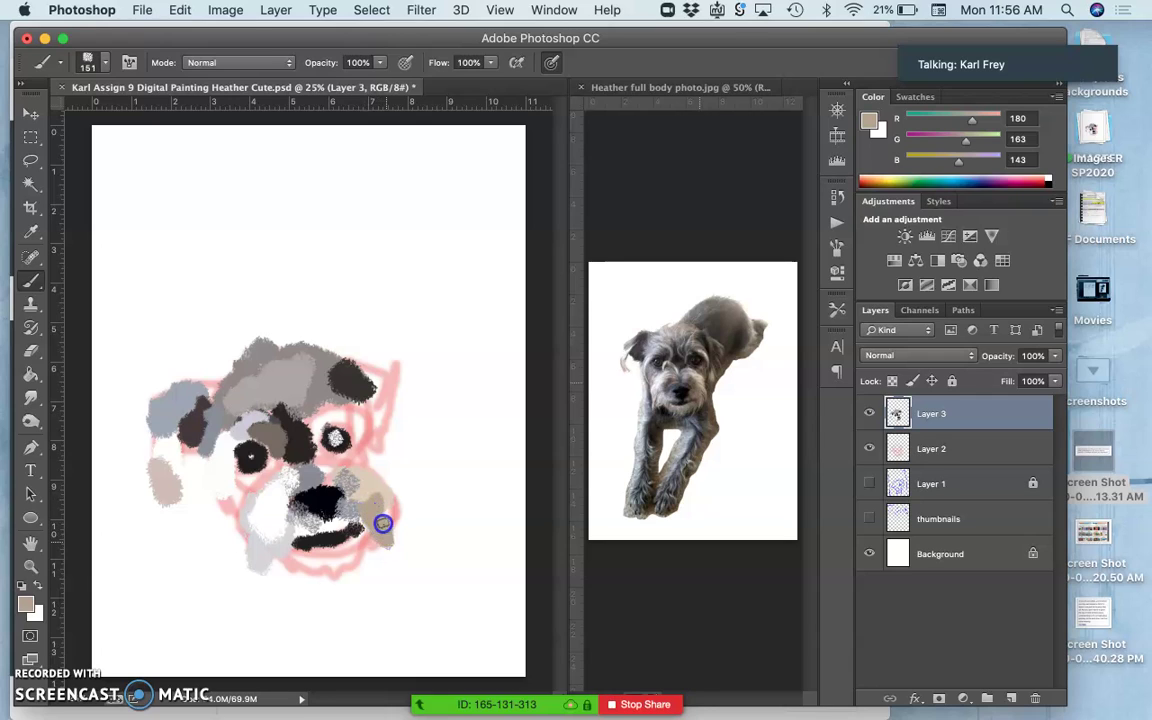
pyautogui.keyDown('alt'); pyautogui.click(683, 408); pyautogui.keyUp('alt')
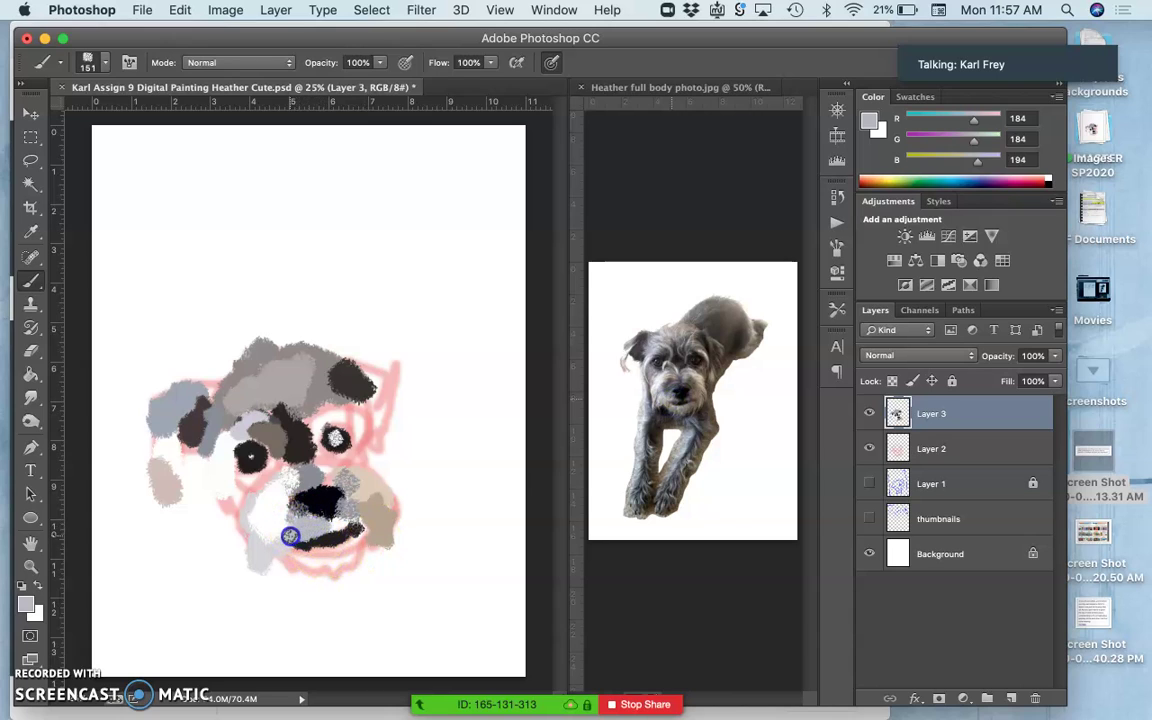
pyautogui.moveTo(290, 536); pyautogui.dragTo(262, 484)
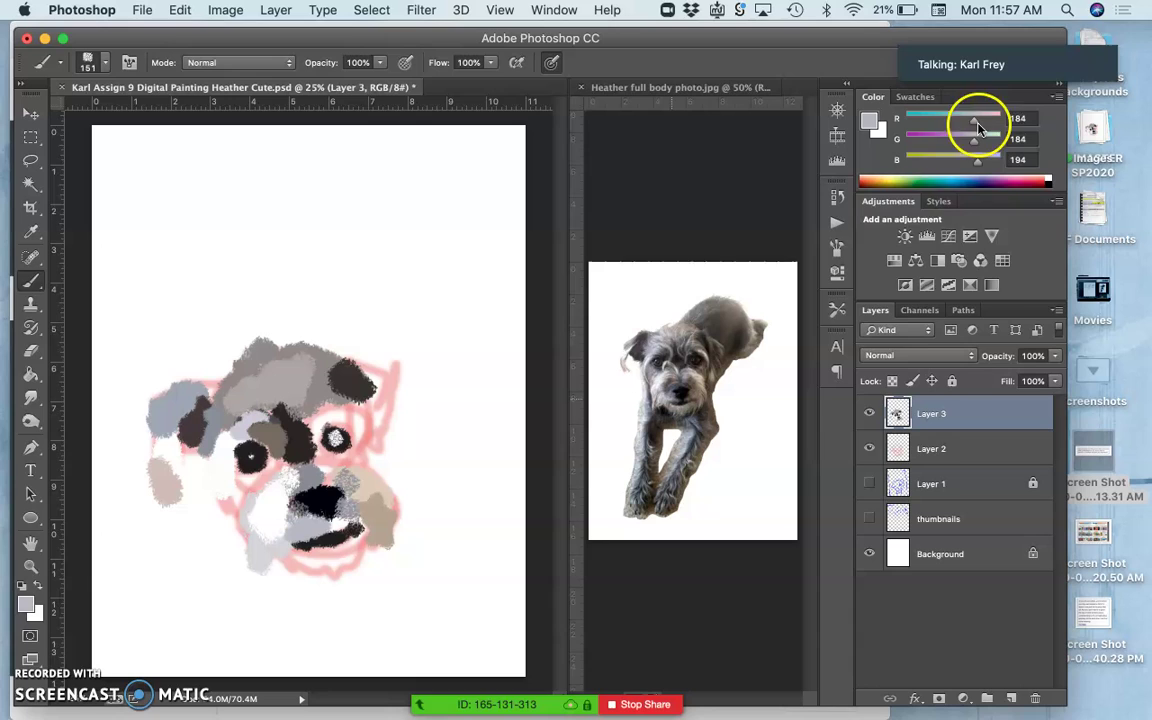
# Step: Undo a test teal stroke and add a grey-brown dab beside the dark ear
pyautogui.click(940, 181)
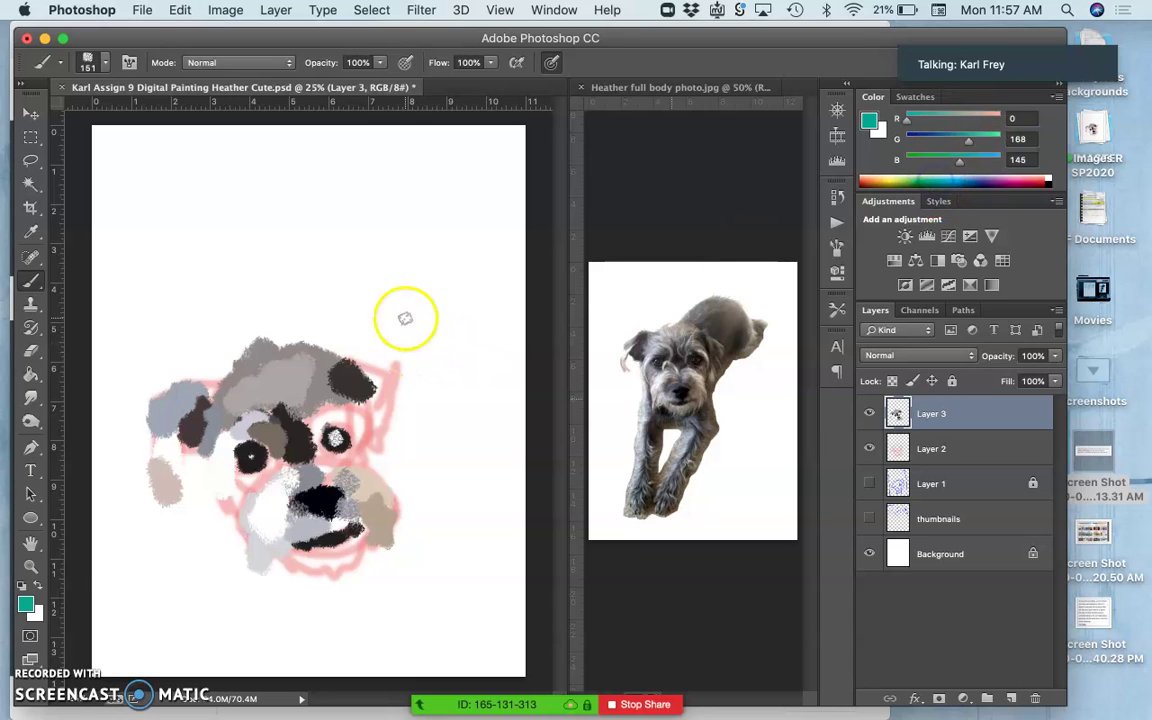
pyautogui.moveTo(405, 318); pyautogui.dragTo(420, 333)
pyautogui.press('super+z')
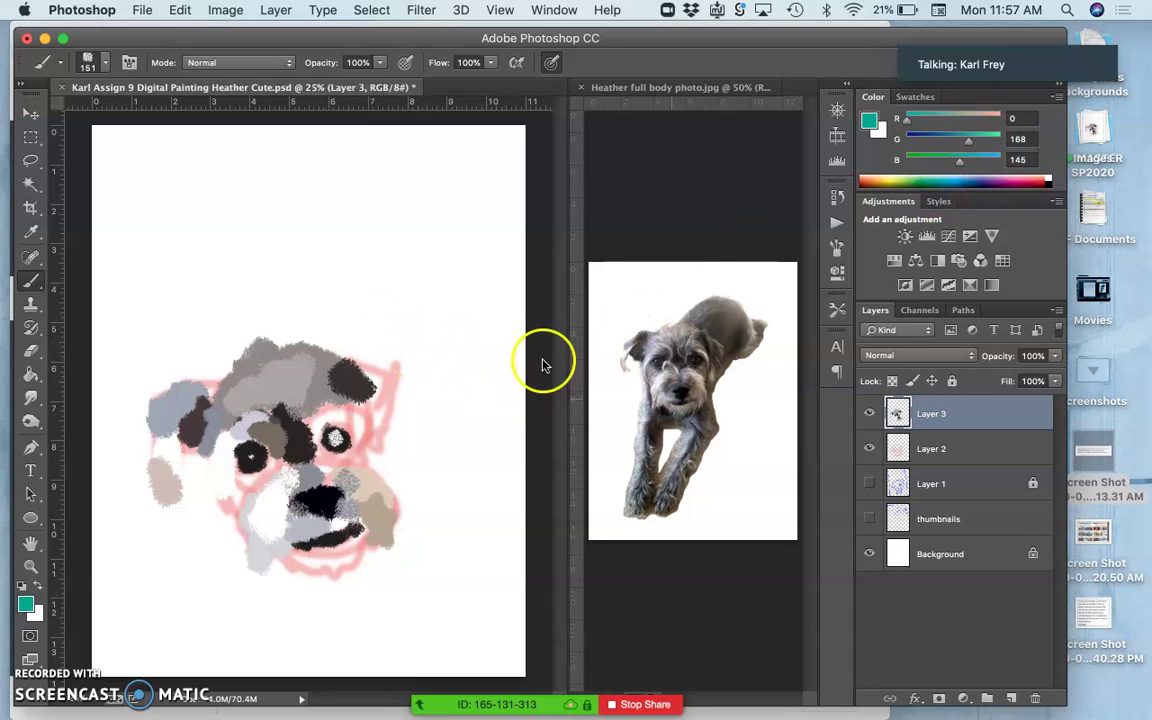
pyautogui.keyDown('alt'); pyautogui.click(681, 399); pyautogui.keyUp('alt')
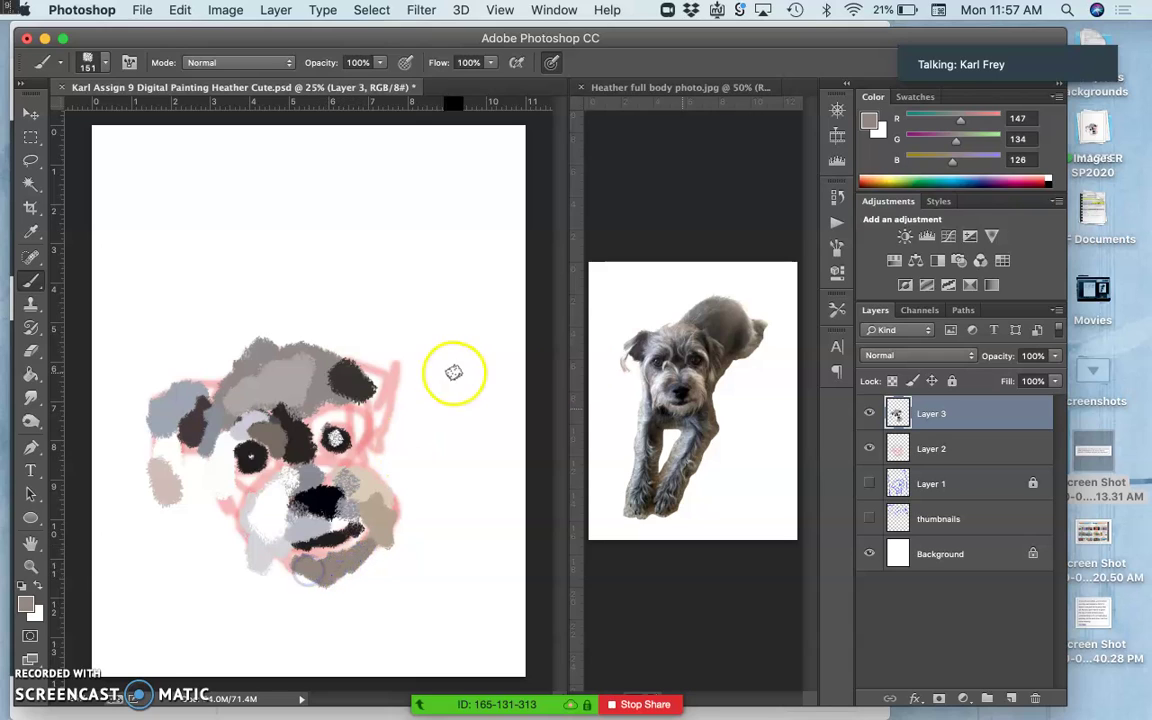
pyautogui.moveTo(376, 370)
pyautogui.mouseDown()
pyautogui.moveTo(365, 368)
pyautogui.moveTo(390, 376)
pyautogui.mouseUp()
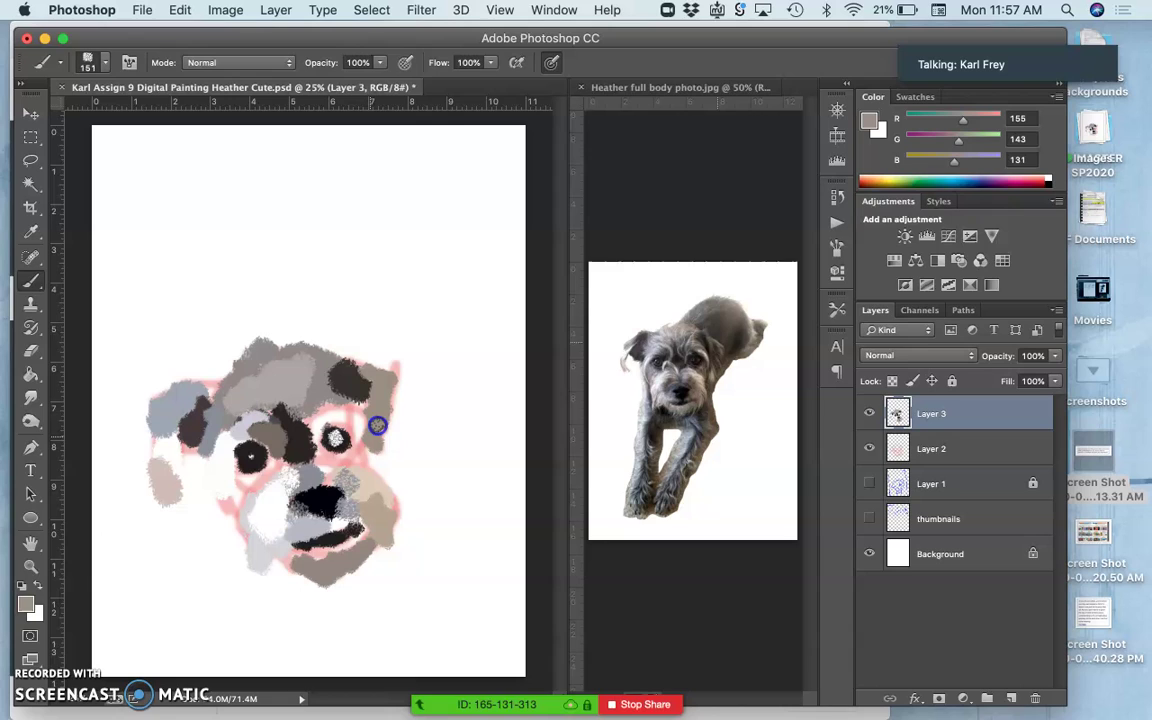
# Step: Paint dark brown around the right eye and sample grey, near-white and black for it
pyautogui.keyDown('alt'); pyautogui.click(698, 363); pyautogui.keyUp('alt')
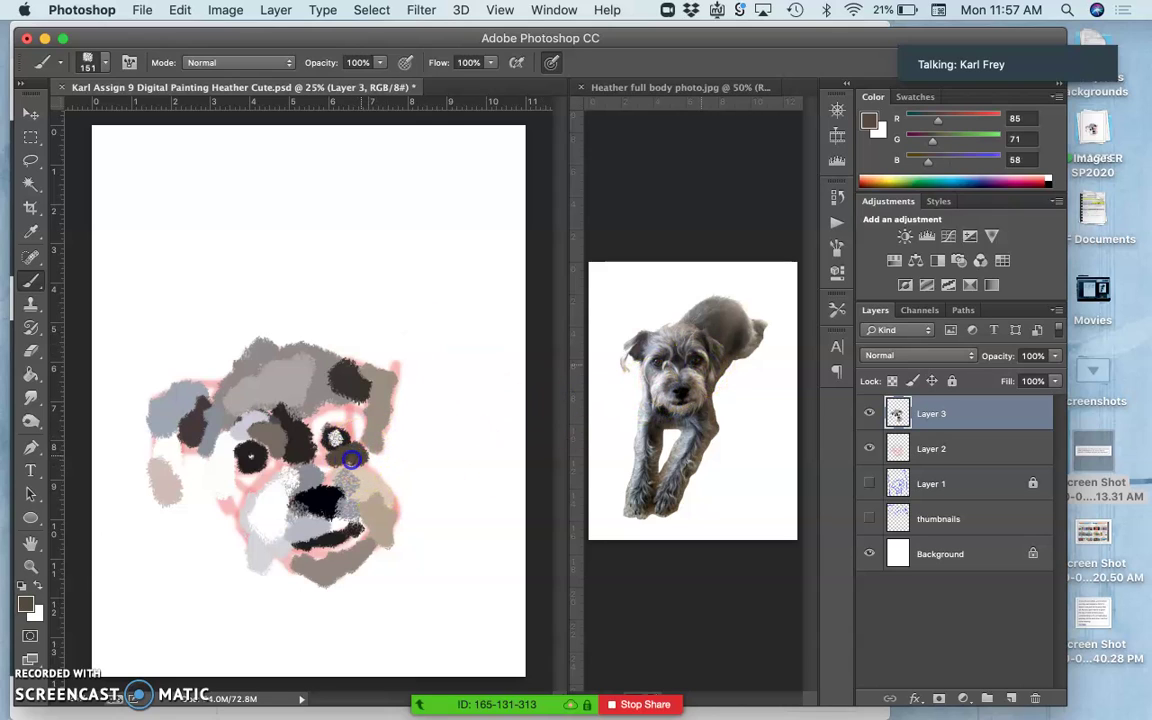
pyautogui.moveTo(324, 459)
pyautogui.mouseDown()
pyautogui.moveTo(358, 420)
pyautogui.moveTo(352, 428)
pyautogui.mouseUp()
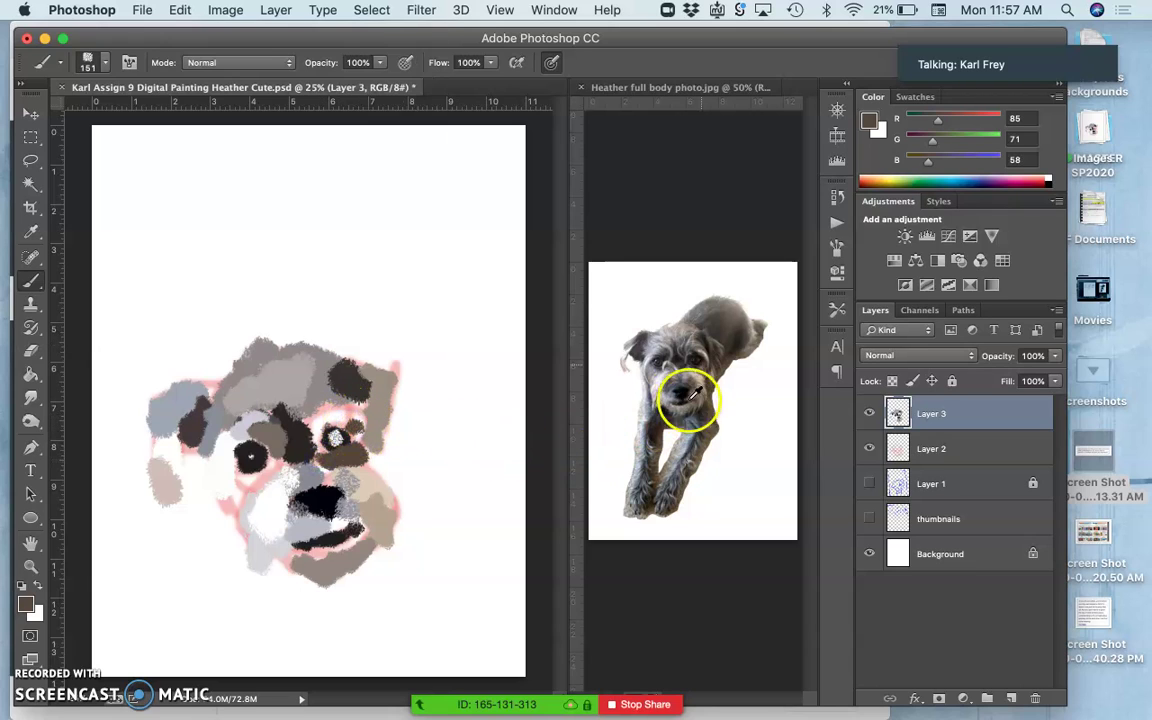
pyautogui.keyDown('alt'); pyautogui.click(706, 350); pyautogui.keyUp('alt')
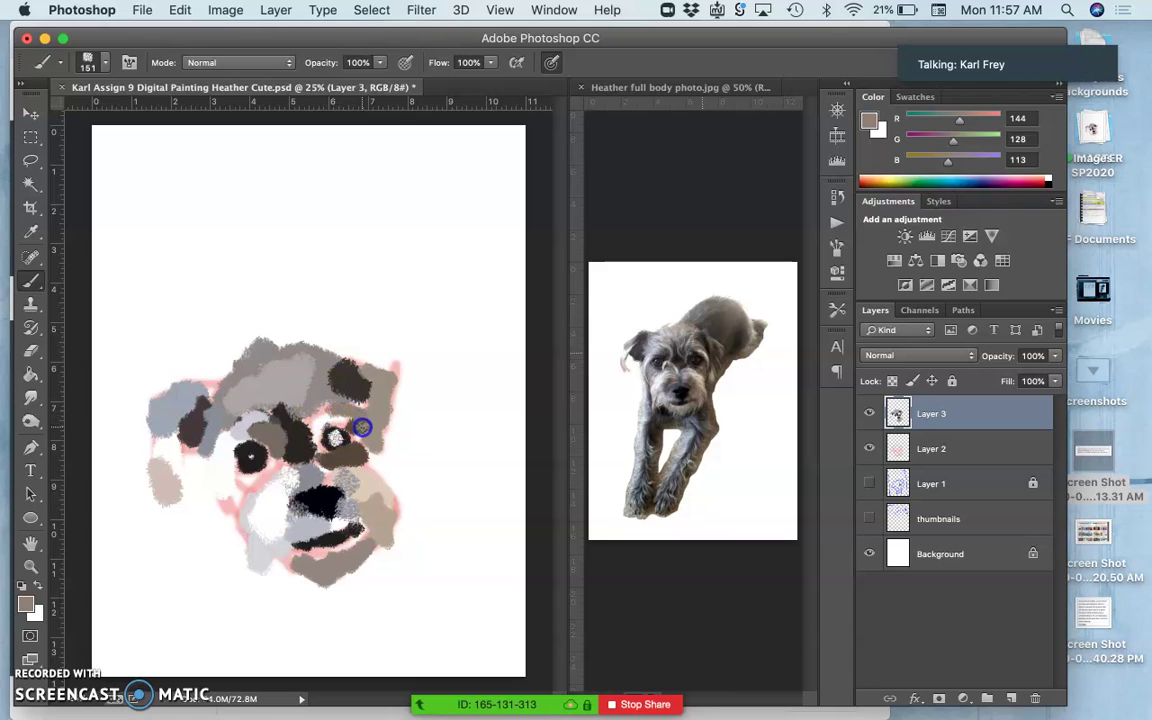
pyautogui.keyDown('alt'); pyautogui.click(219, 464); pyautogui.keyUp('alt')
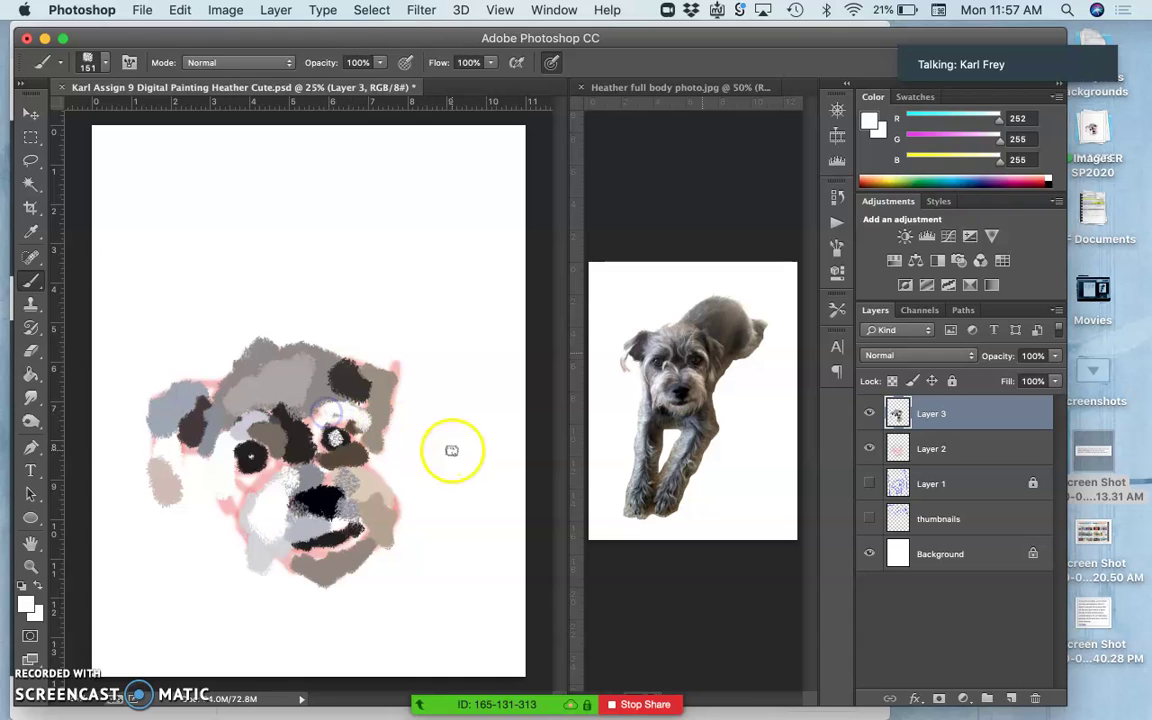
pyautogui.keyDown('alt'); pyautogui.click(691, 352); pyautogui.keyUp('alt')
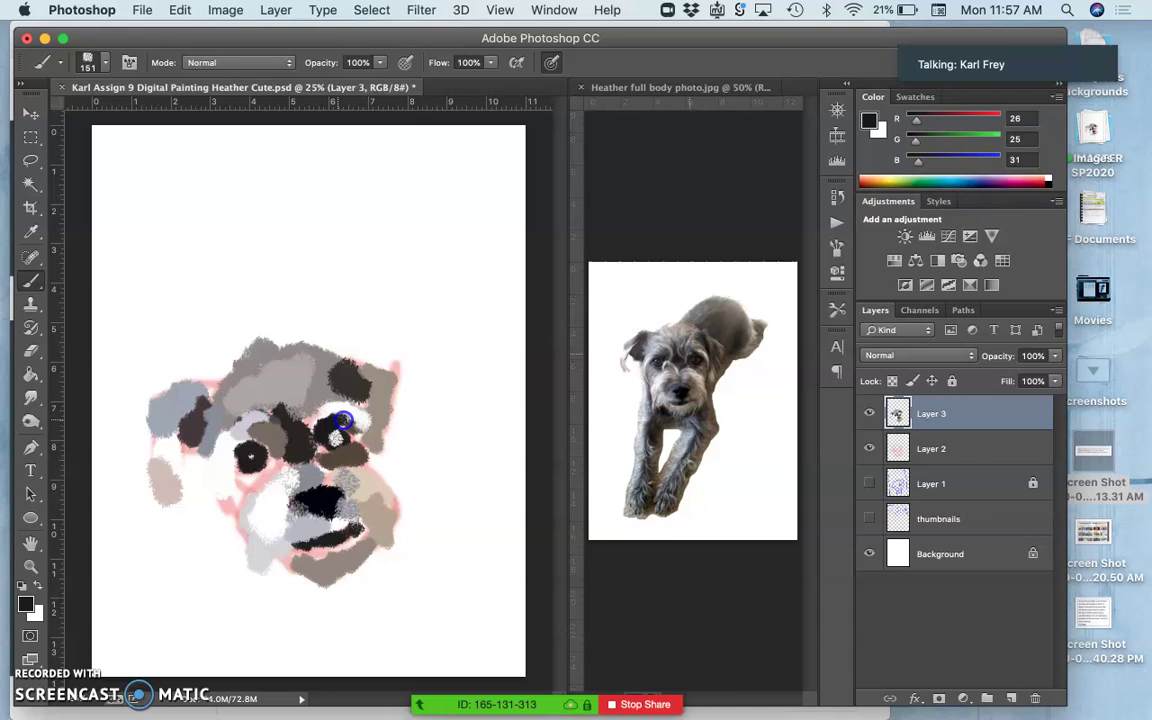
pyautogui.keyDown('alt'); pyautogui.click(698, 334); pyautogui.keyUp('alt')
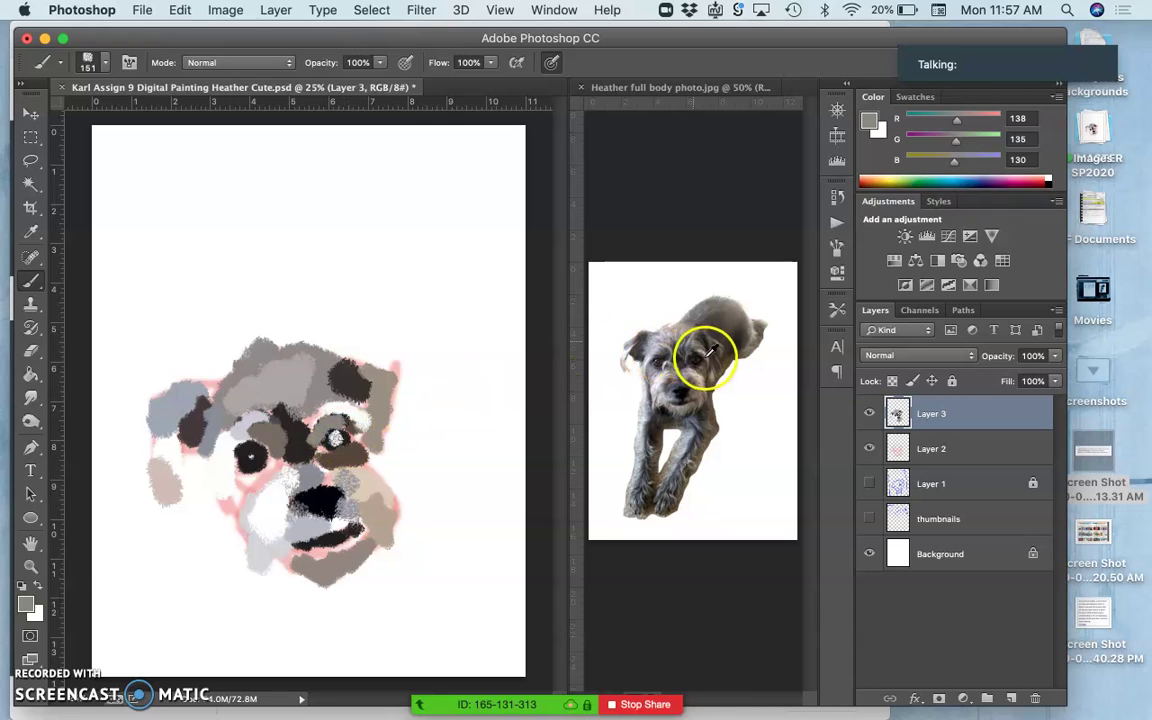
pyautogui.keyDown('alt'); pyautogui.click(686, 392); pyautogui.keyUp('alt')
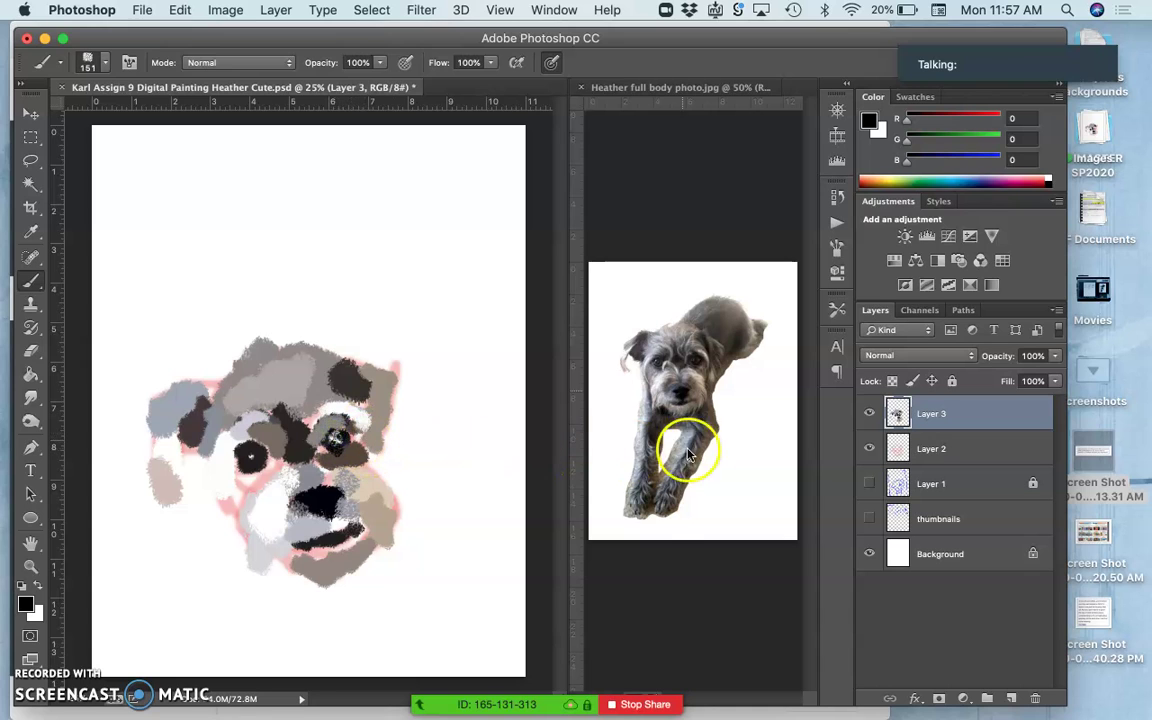
# Step: Add a new layer above the Background and fill it with 50% Gray
pyautogui.click(867, 558)
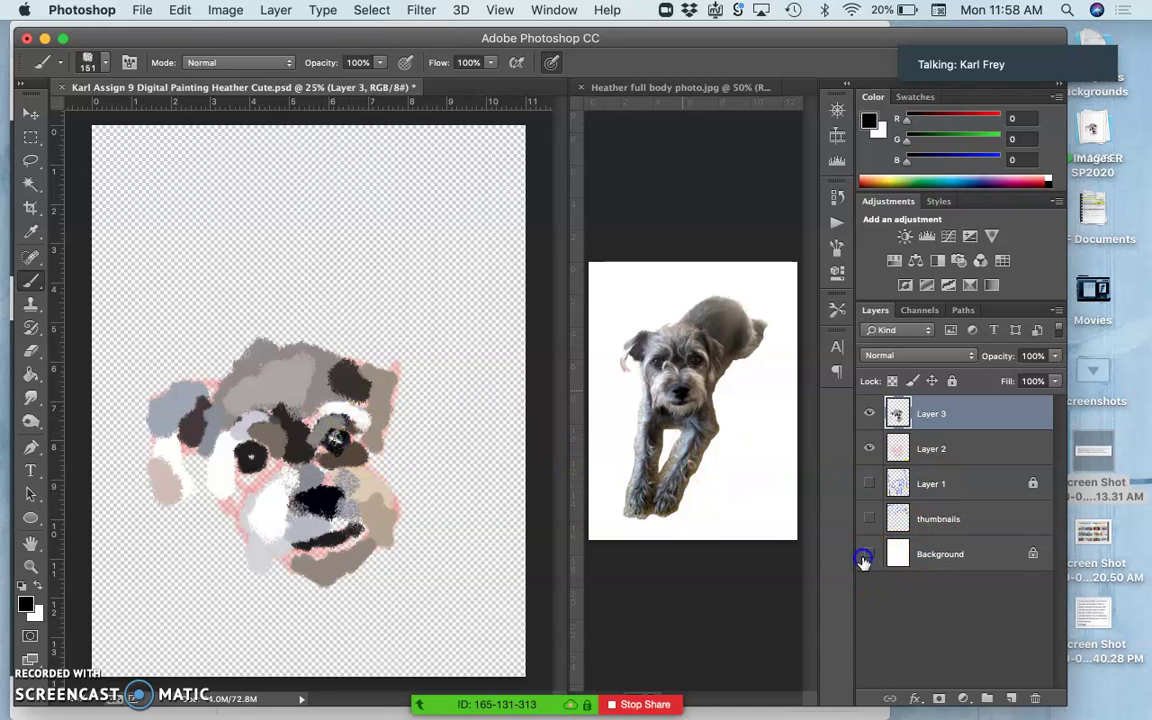
pyautogui.click(866, 558)
pyautogui.click(865, 559)
pyautogui.click(865, 559)
pyautogui.click(945, 545)
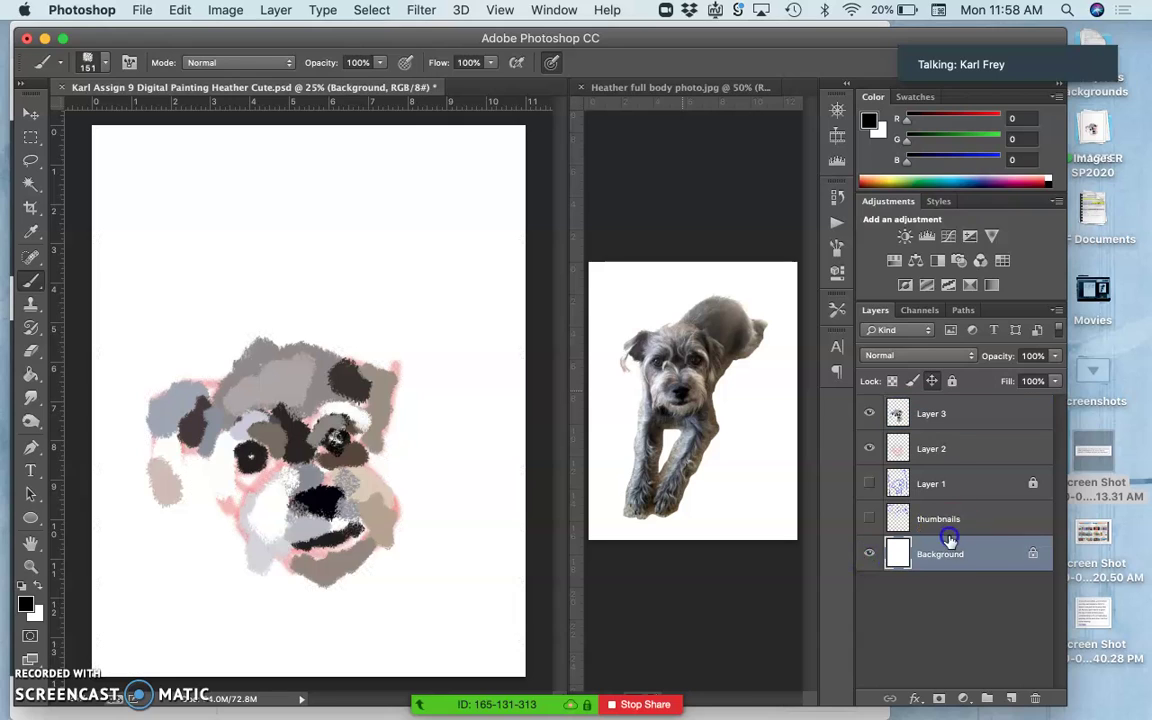
pyautogui.click(1013, 699)
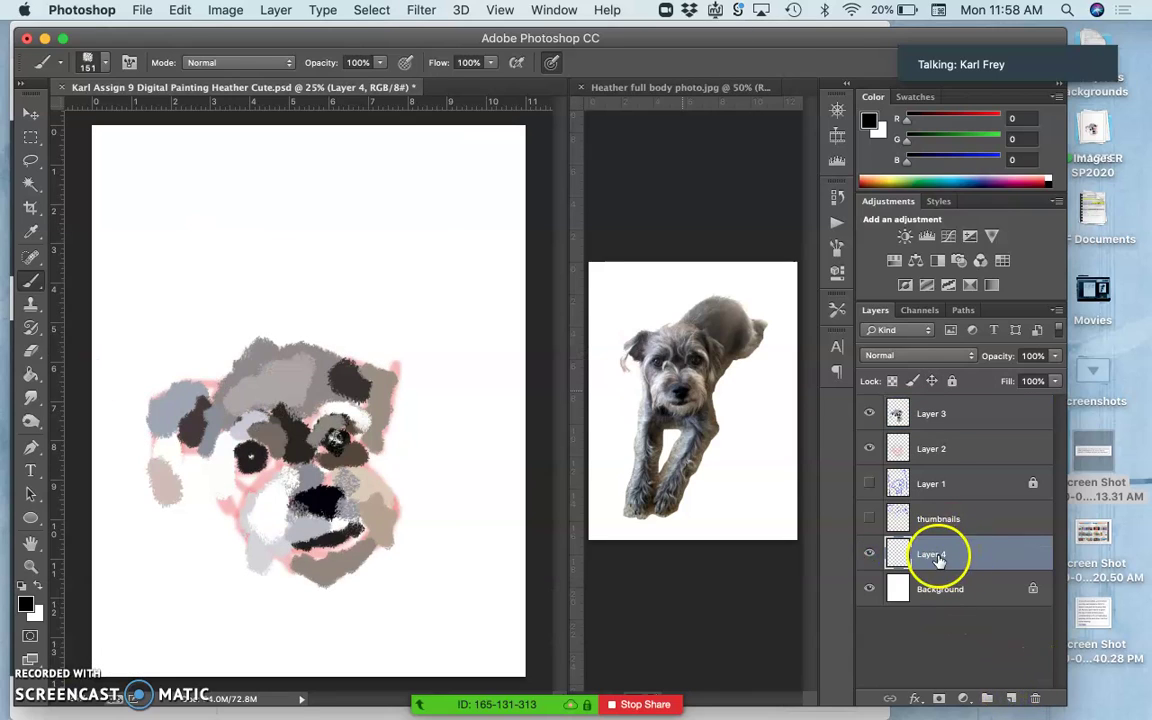
pyautogui.click(180, 12)
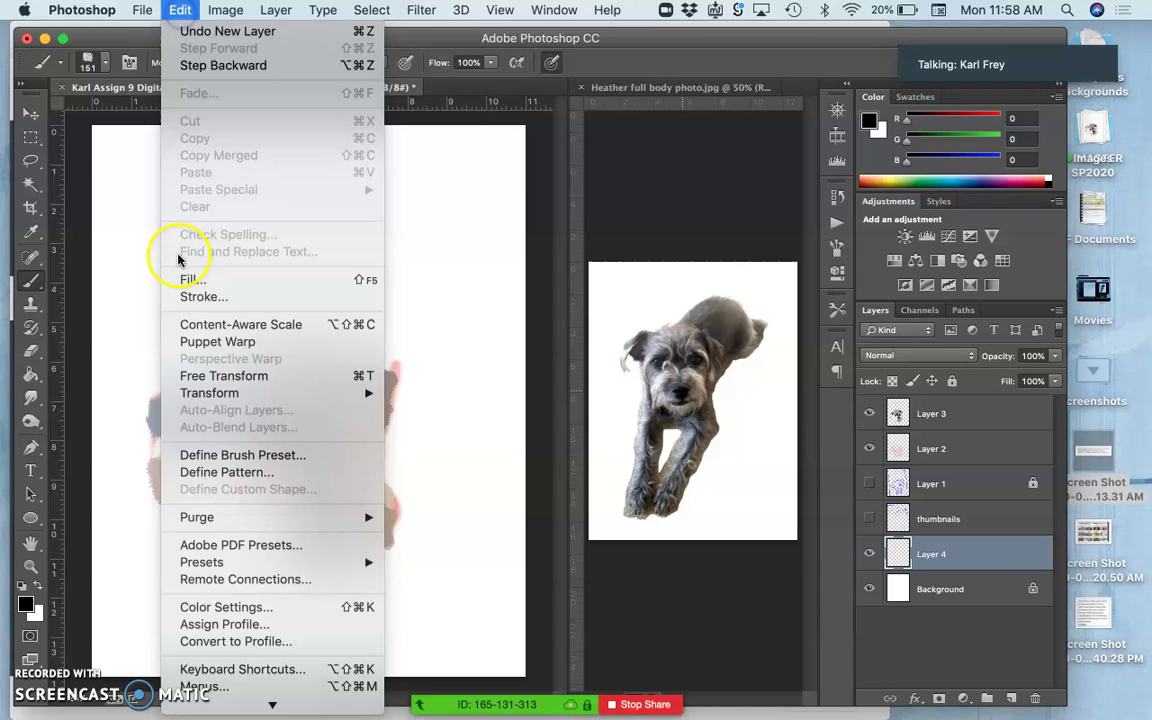
pyautogui.click(170, 278)
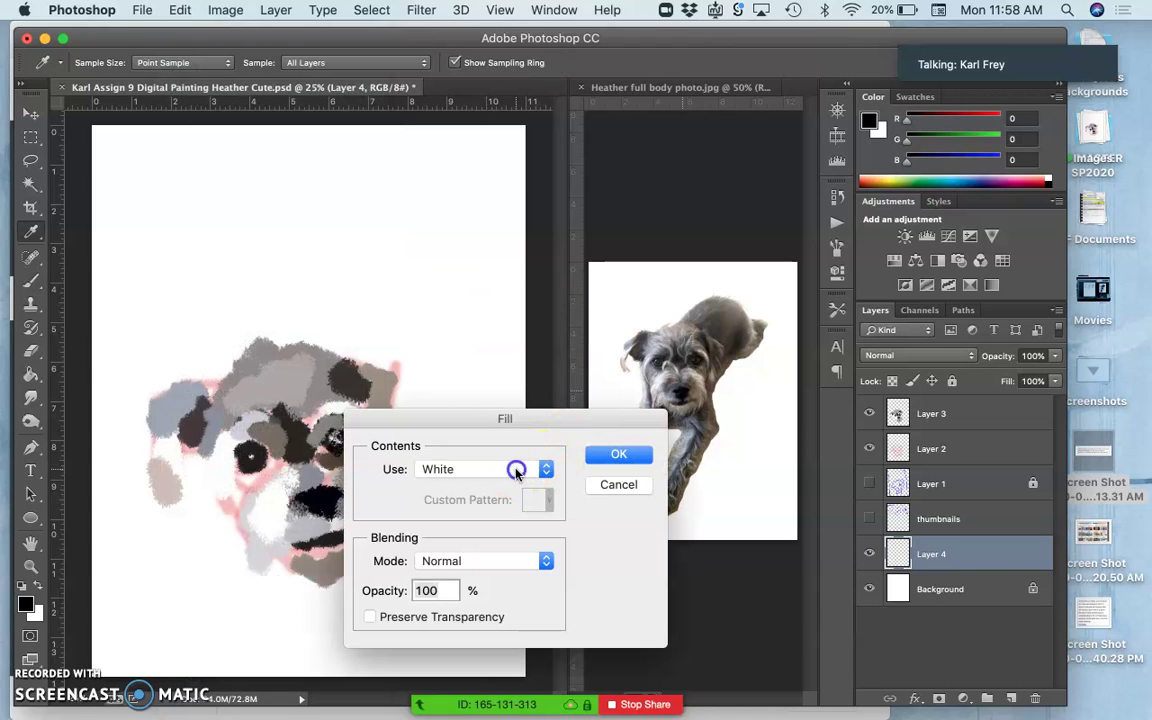
pyautogui.click(516, 470)
pyautogui.click(512, 452)
pyautogui.click(610, 453)
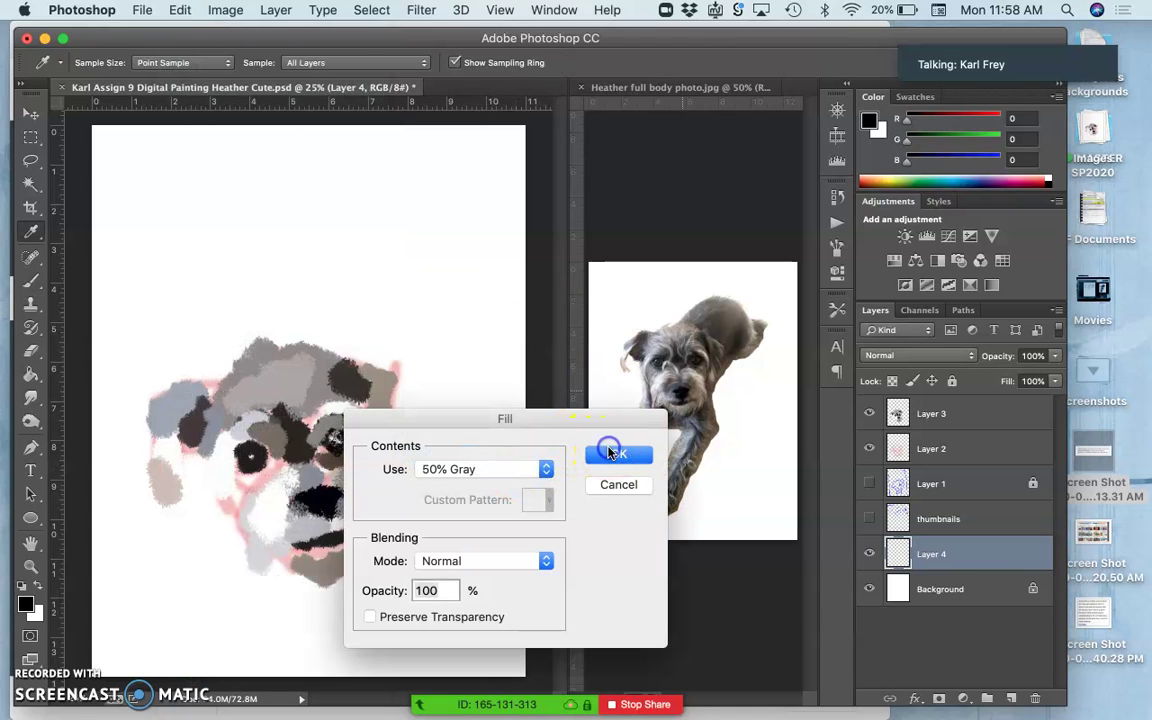
# Step: Brush strokes around the left eye, then lock the gray backing layer completely
pyautogui.press('b')
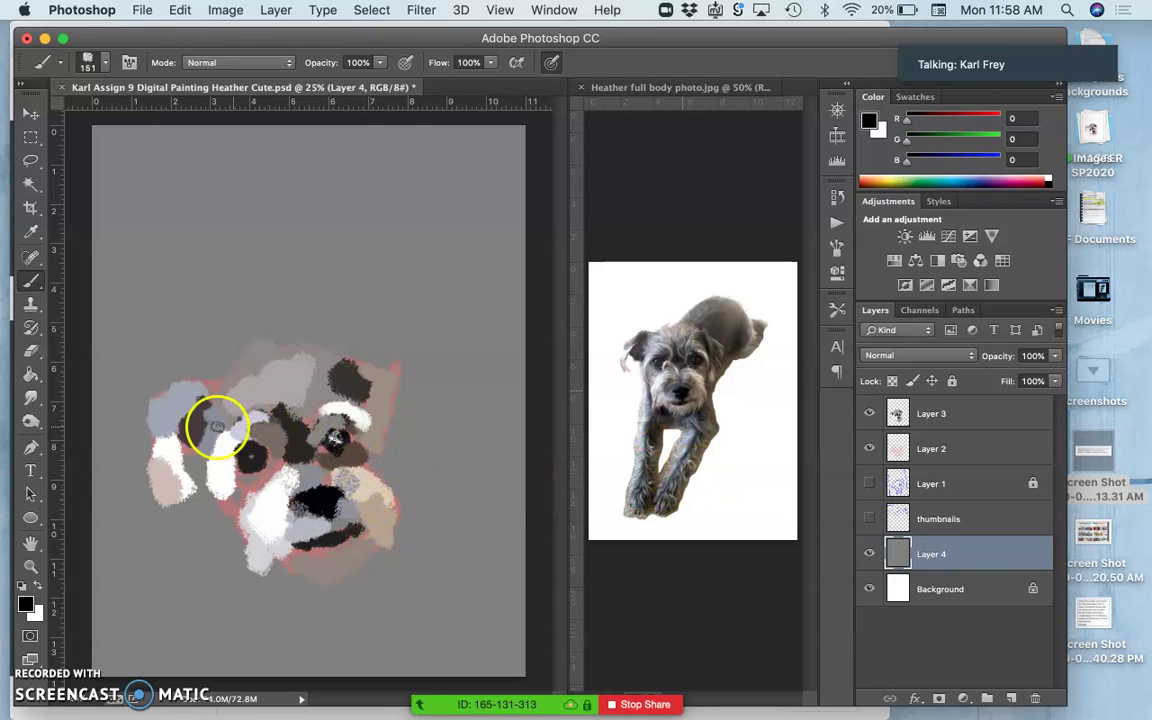
pyautogui.moveTo(217, 427)
pyautogui.mouseDown()
pyautogui.moveTo(175, 440)
pyautogui.moveTo(245, 445)
pyautogui.moveTo(250, 490)
pyautogui.moveTo(265, 470)
pyautogui.mouseUp()
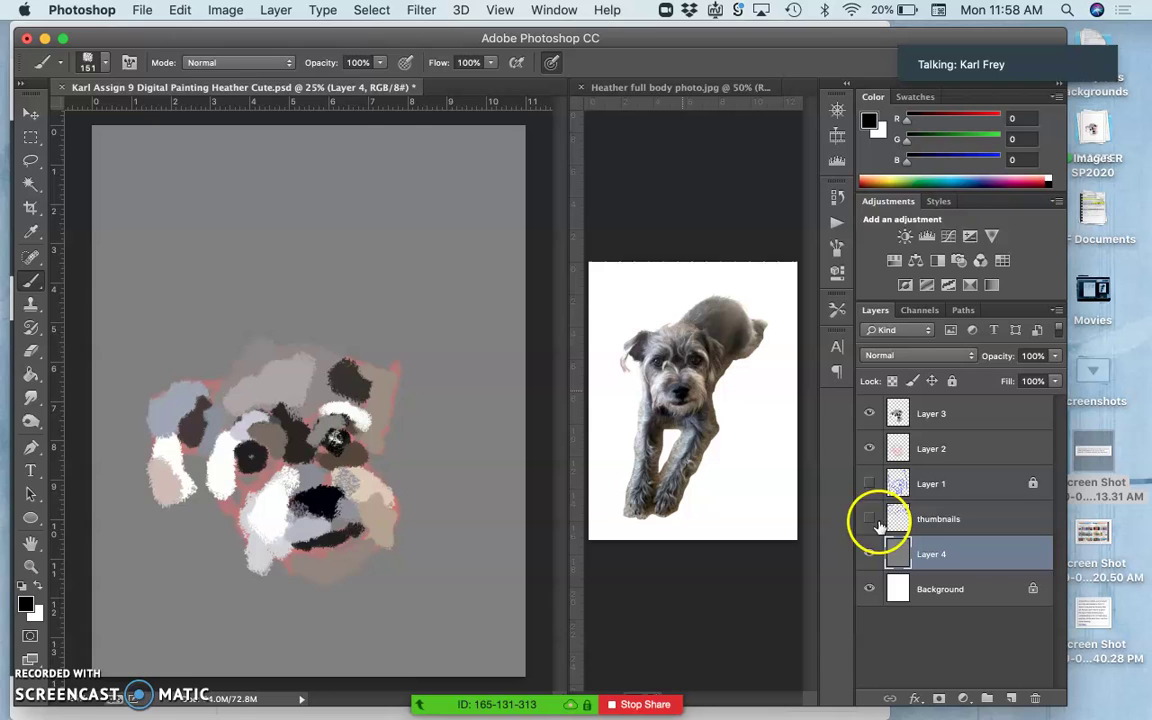
pyautogui.click(869, 552)
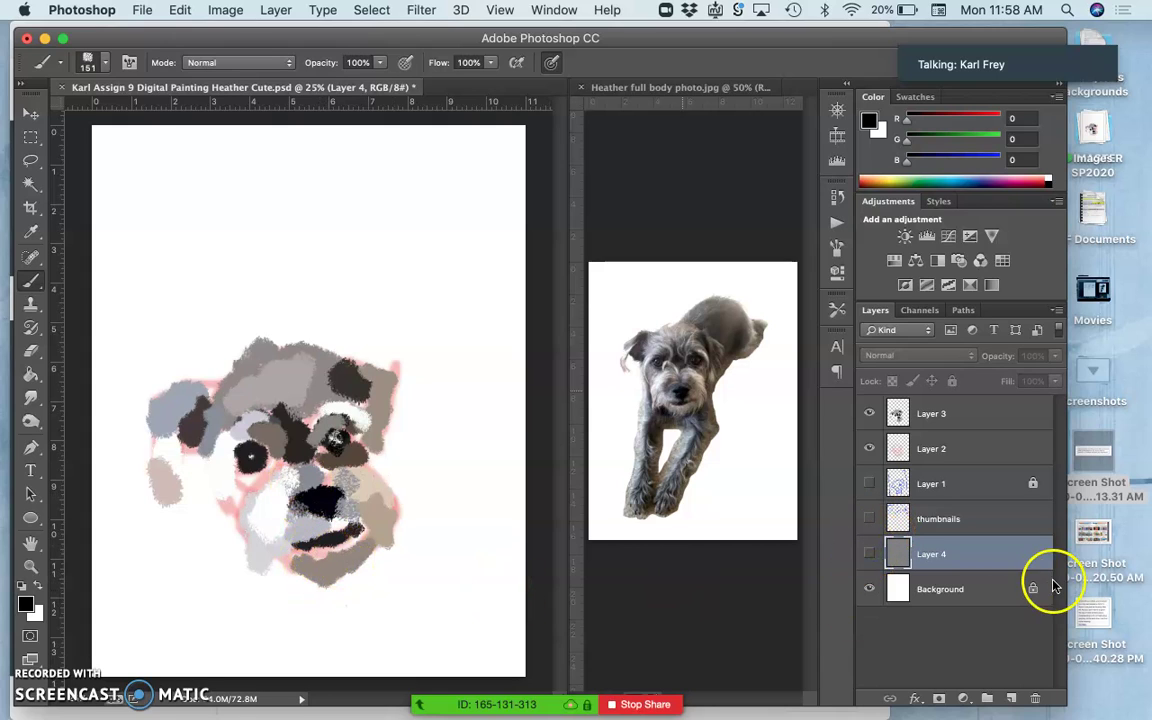
pyautogui.click(868, 553)
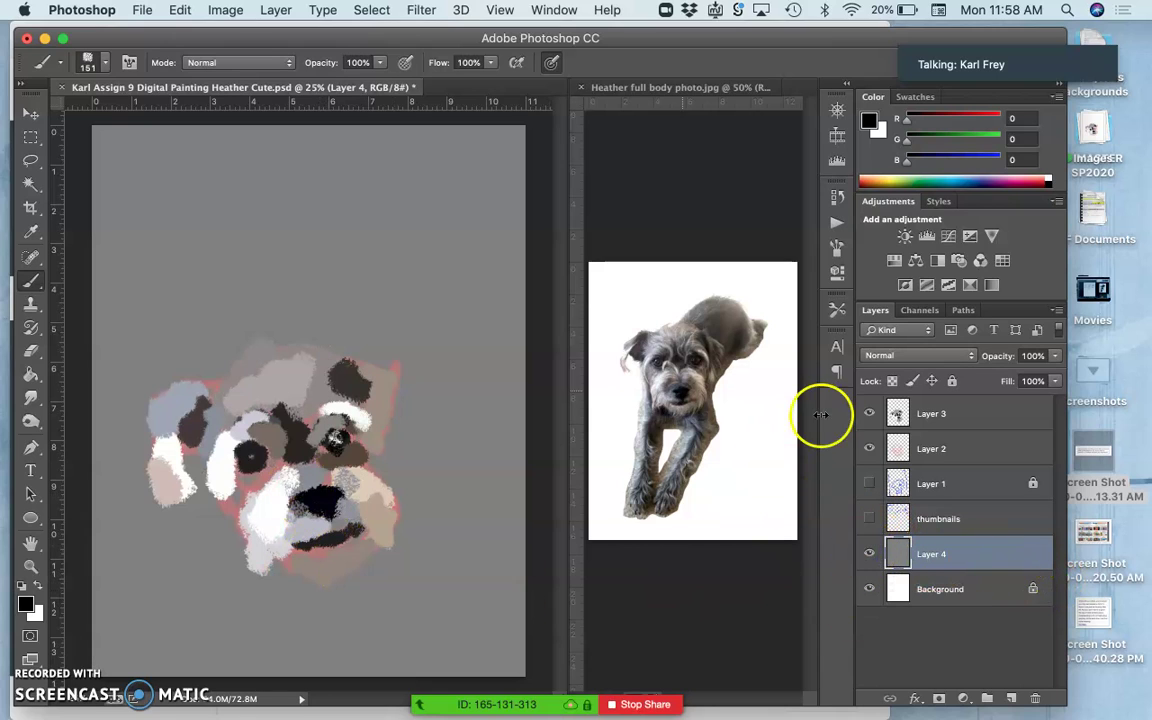
pyautogui.click(953, 381)
pyautogui.click(975, 419)
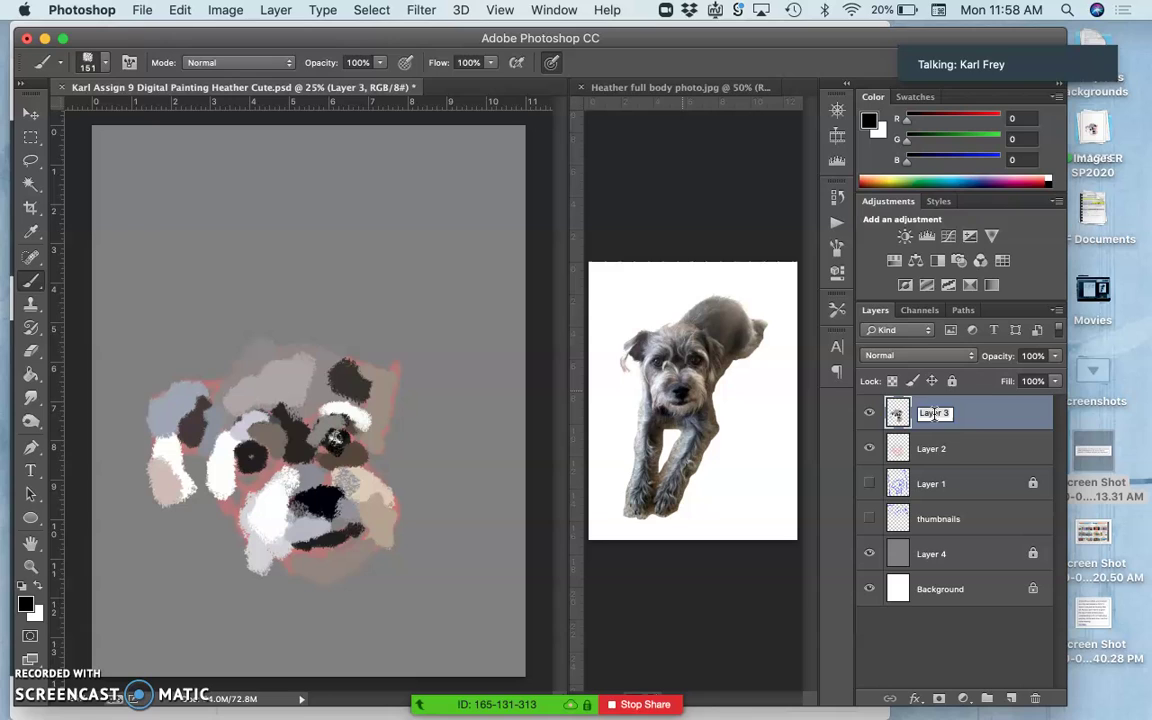
# Step: Rename Layer 3 to 'Base Painting' and compare it against the sketch and gray backing
pyautogui.write('Base Painting')
pyautogui.click(985, 404)
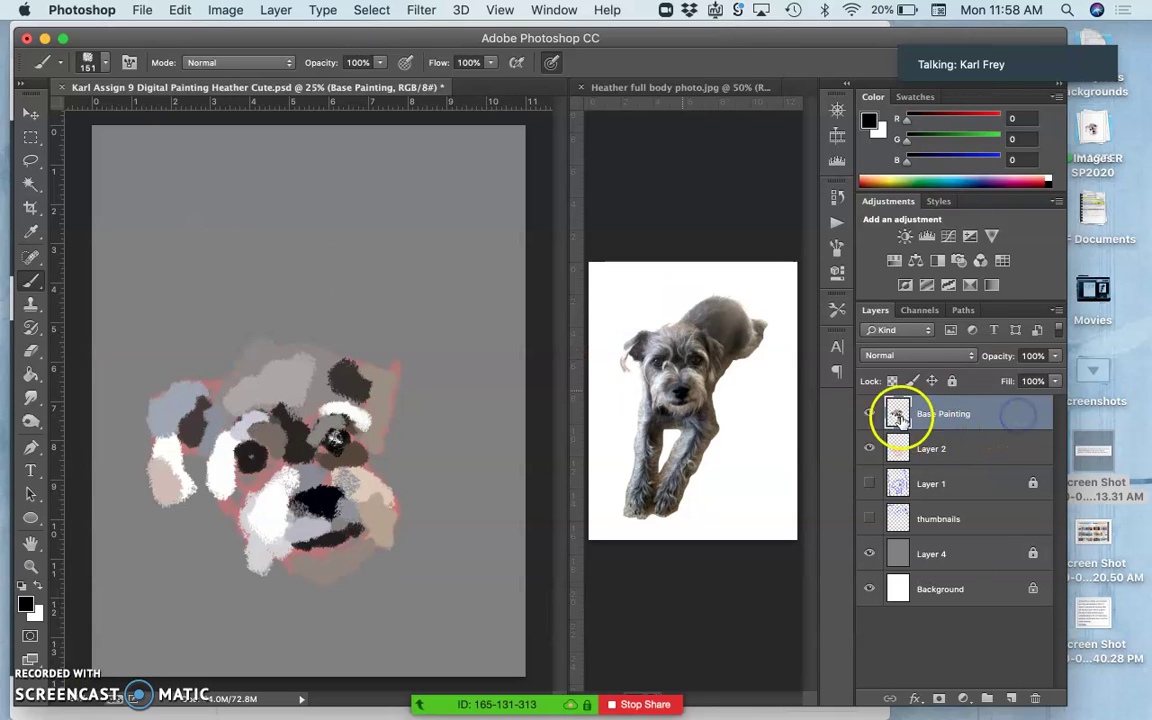
pyautogui.click(870, 414)
pyautogui.click(870, 414)
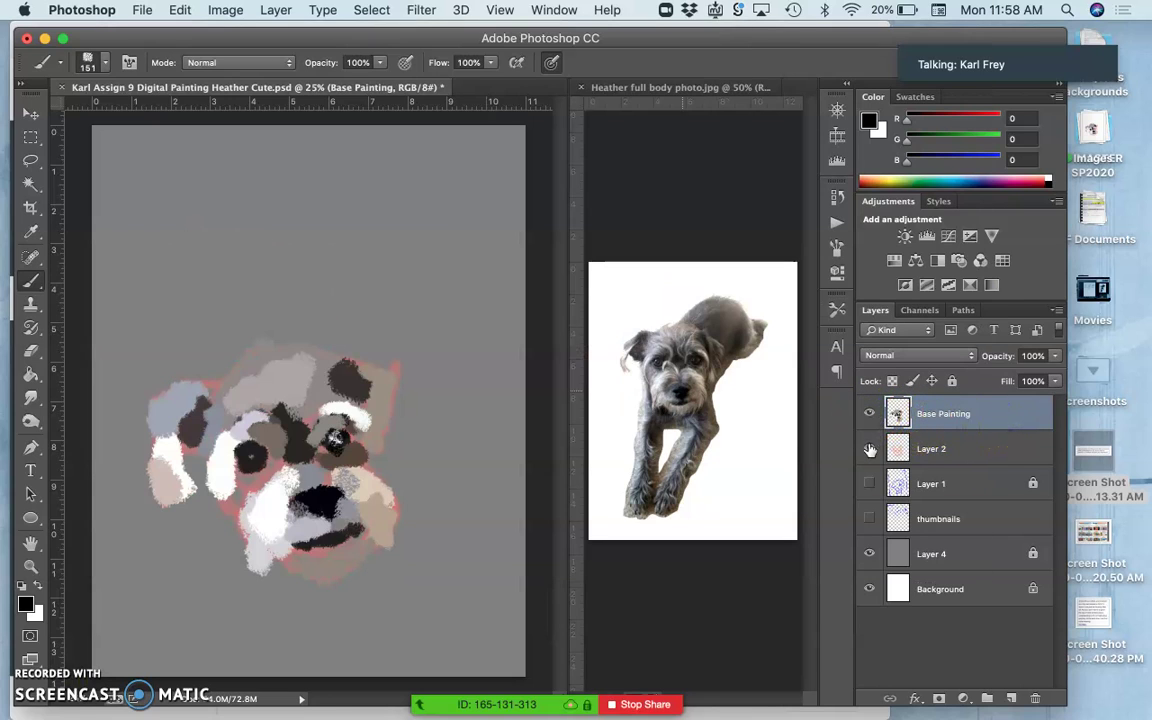
pyautogui.click(869, 553)
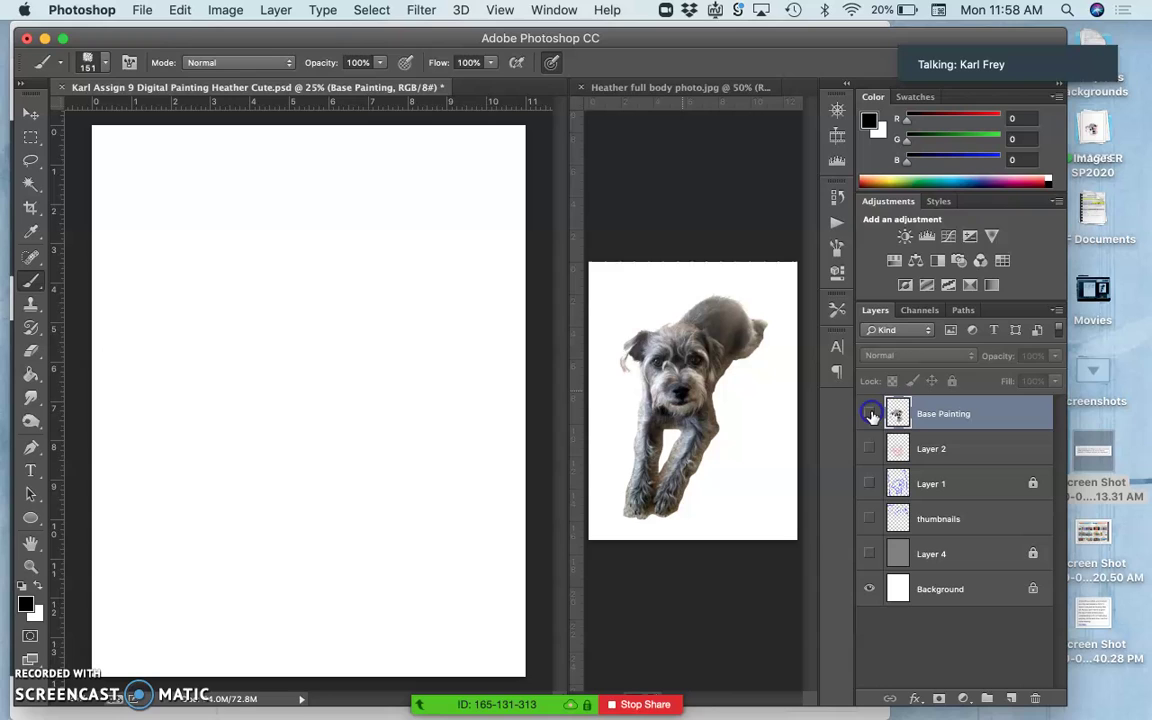
pyautogui.click(869, 413)
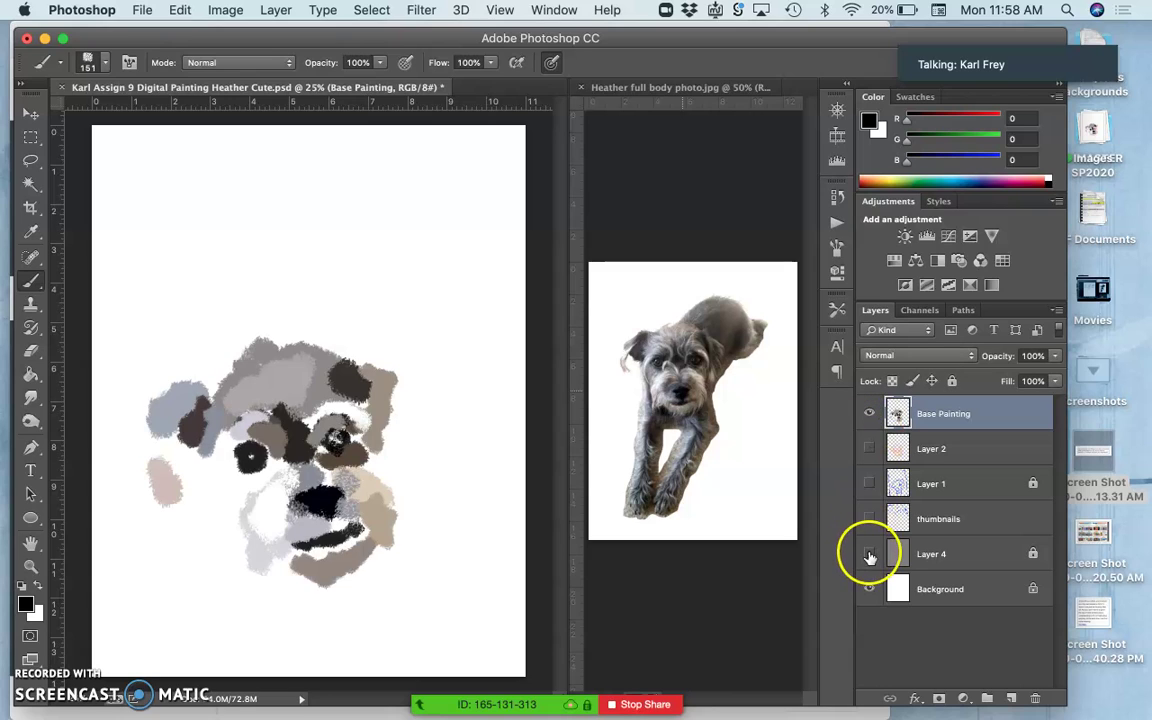
pyautogui.click(868, 554)
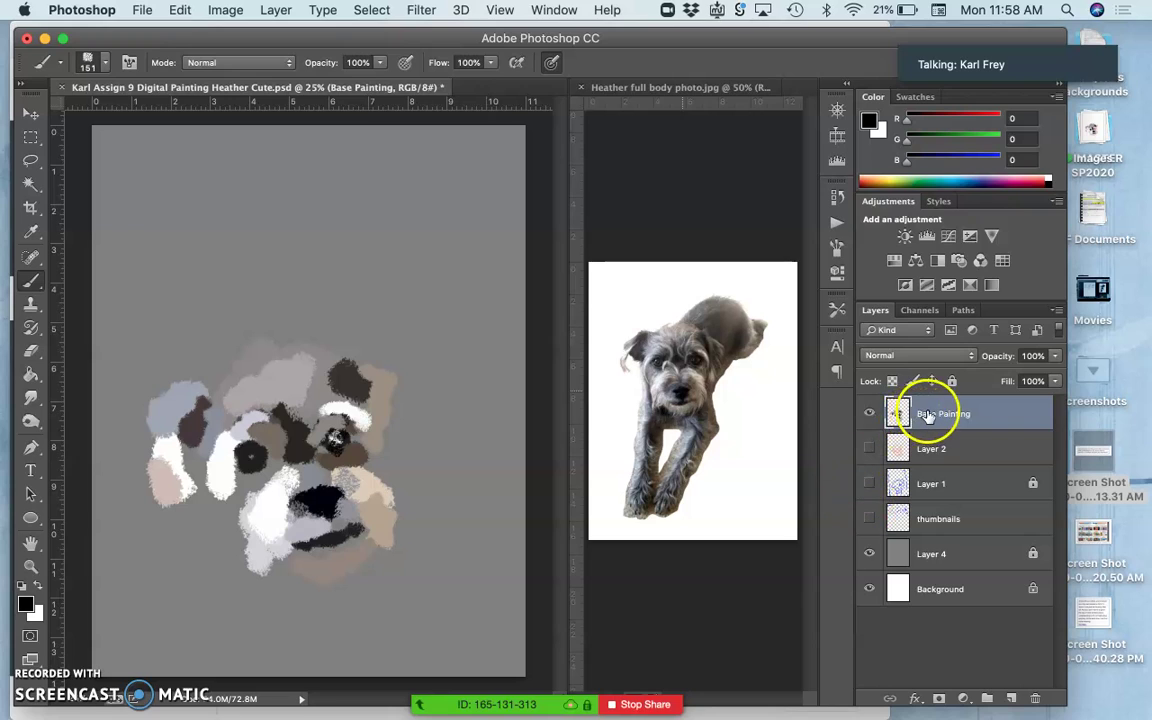
# Step: Paint light grey, white and pale lavender over the forehead, nose area and dark head patch
pyautogui.keyDown('alt'); pyautogui.click(655, 372); pyautogui.keyUp('alt')
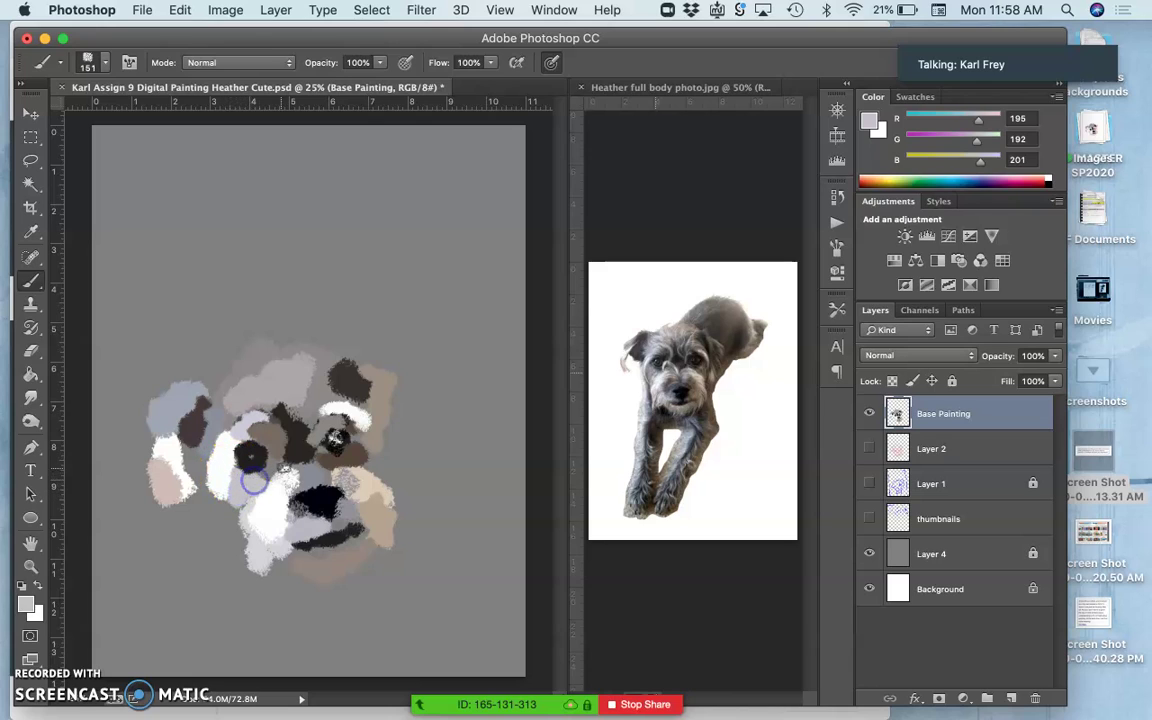
pyautogui.moveTo(254, 482); pyautogui.dragTo(301, 465)
pyautogui.keyDown('alt'); pyautogui.click(683, 370); pyautogui.keyUp('alt')
pyautogui.click(319, 458)
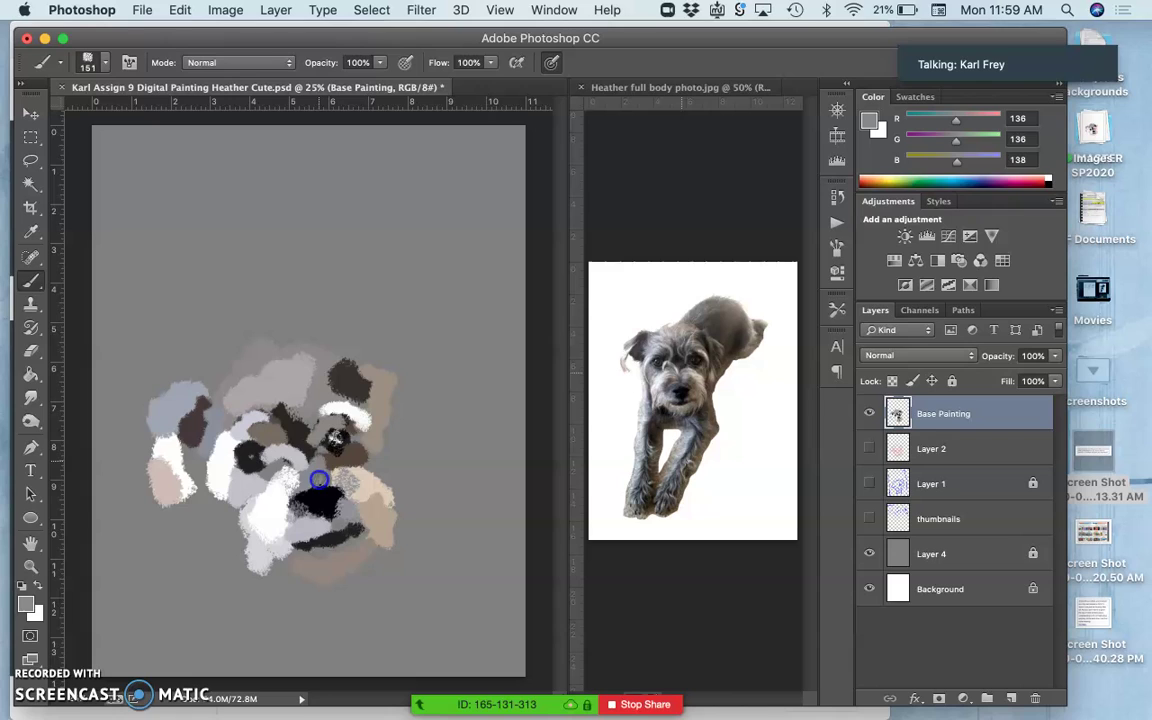
pyautogui.keyDown('alt'); pyautogui.click(350, 420); pyautogui.keyUp('alt')
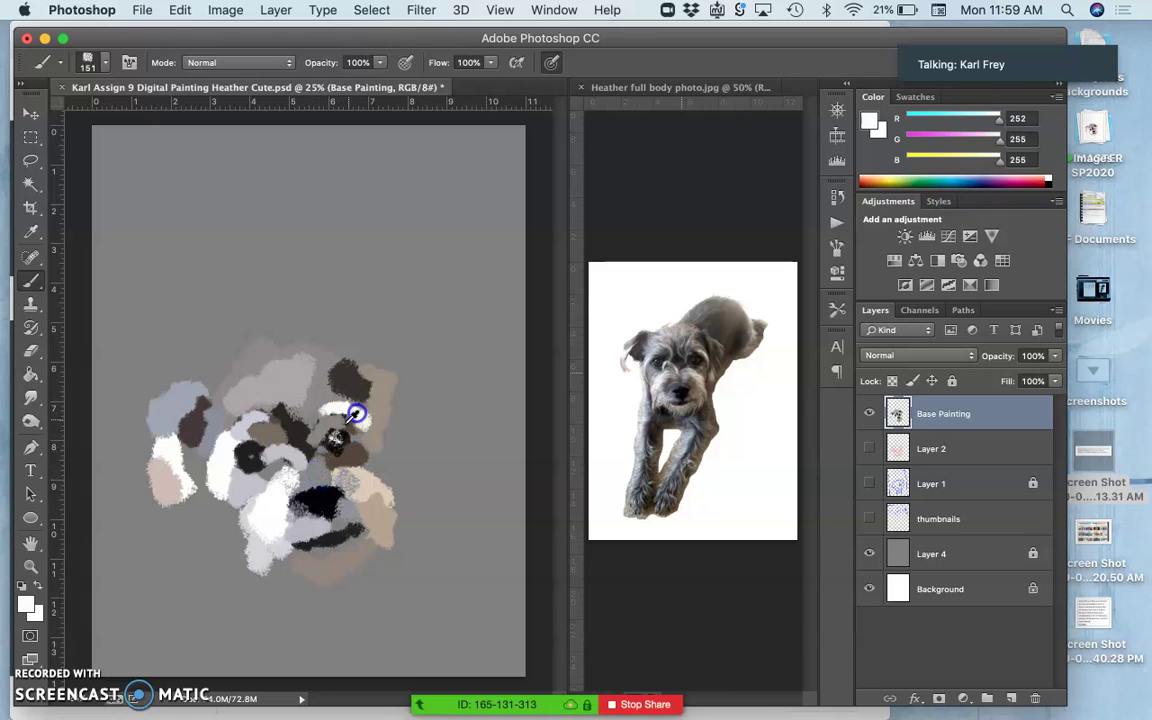
pyautogui.moveTo(318, 466); pyautogui.dragTo(305, 485)
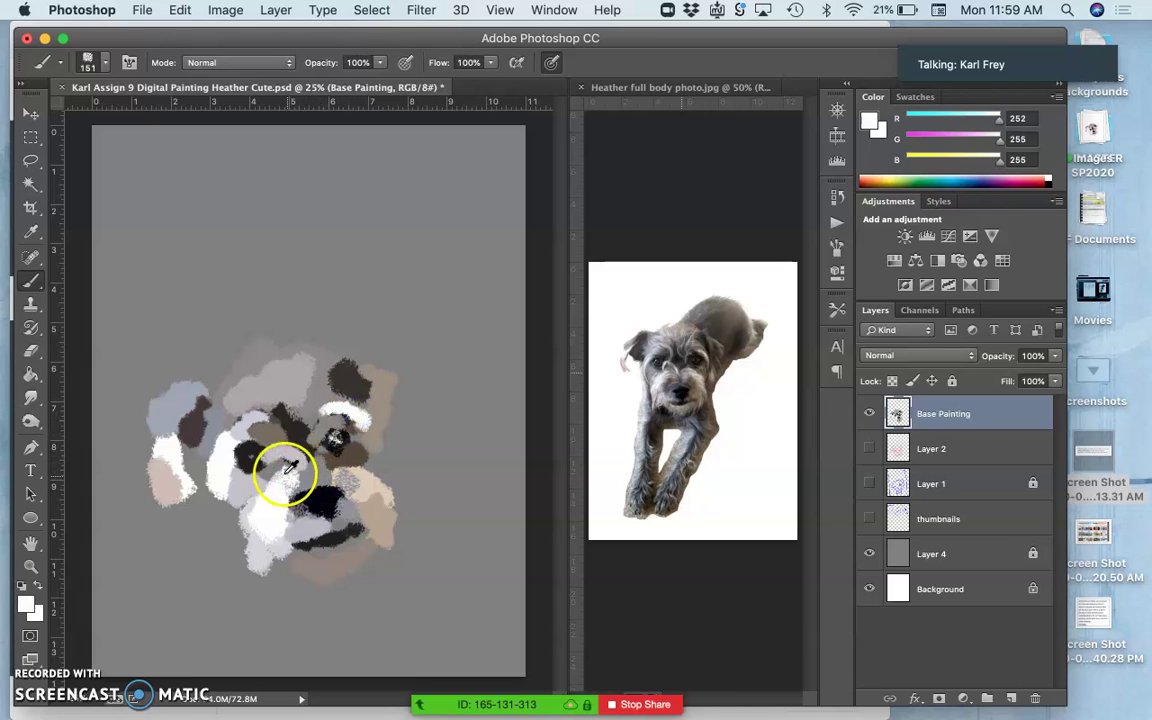
pyautogui.keyDown('alt'); pyautogui.click(237, 411); pyautogui.keyUp('alt')
pyautogui.moveTo(297, 480); pyautogui.dragTo(297, 484)
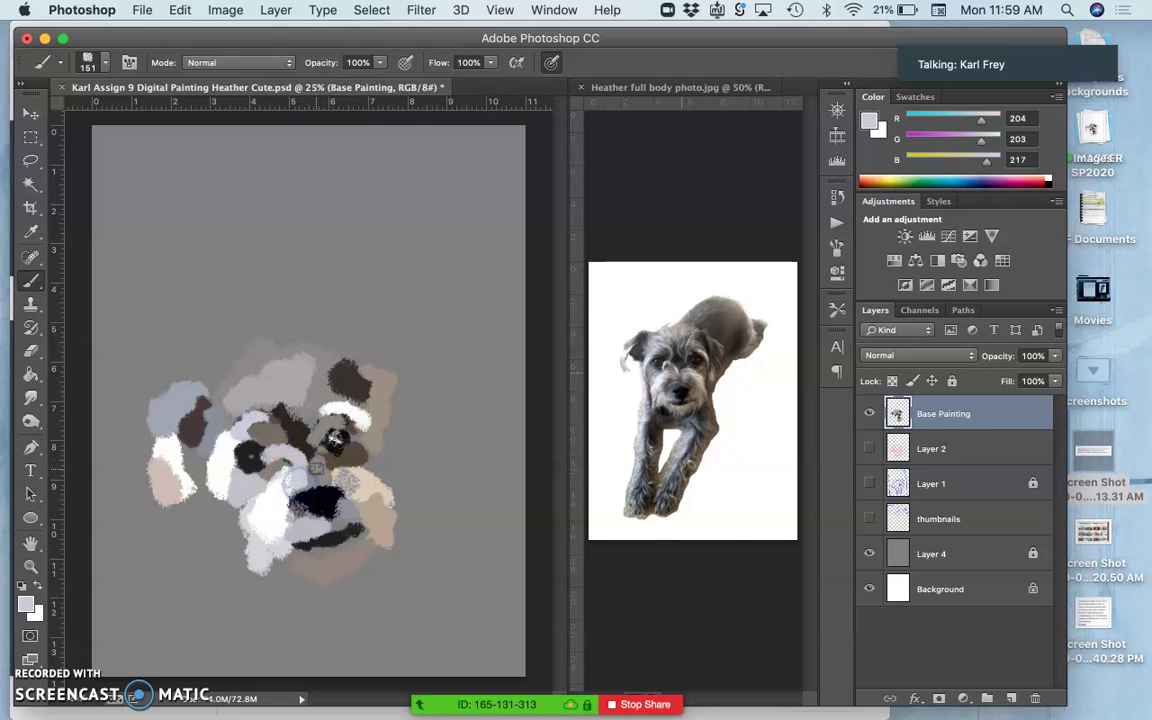
pyautogui.moveTo(334, 440); pyautogui.dragTo(331, 472)
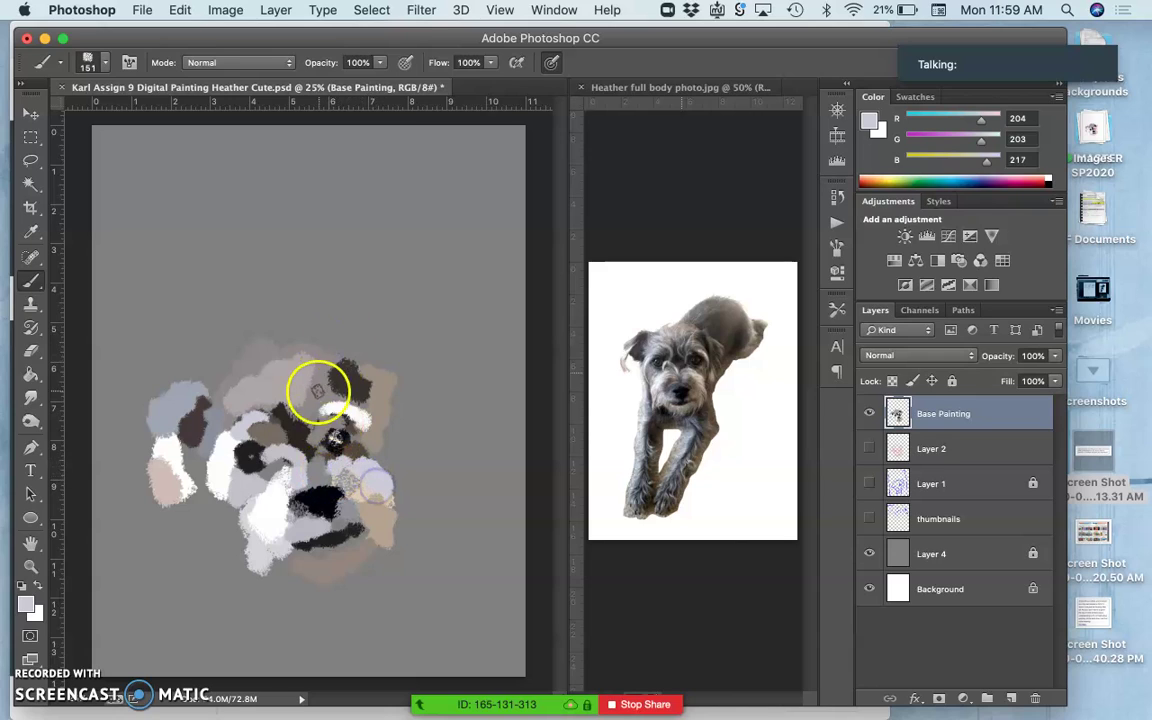
pyautogui.moveTo(355, 361)
pyautogui.mouseDown()
pyautogui.moveTo(369, 366)
pyautogui.moveTo(344, 404)
pyautogui.moveTo(327, 378)
pyautogui.moveTo(361, 374)
pyautogui.moveTo(355, 391)
pyautogui.mouseUp()
# Step: Add dark brown strokes around the eye, on the left ear and across the forehead
pyautogui.keyDown('alt'); pyautogui.click(378, 378); pyautogui.keyUp('alt')
pyautogui.keyDown('alt'); pyautogui.click(352, 399); pyautogui.keyUp('alt')
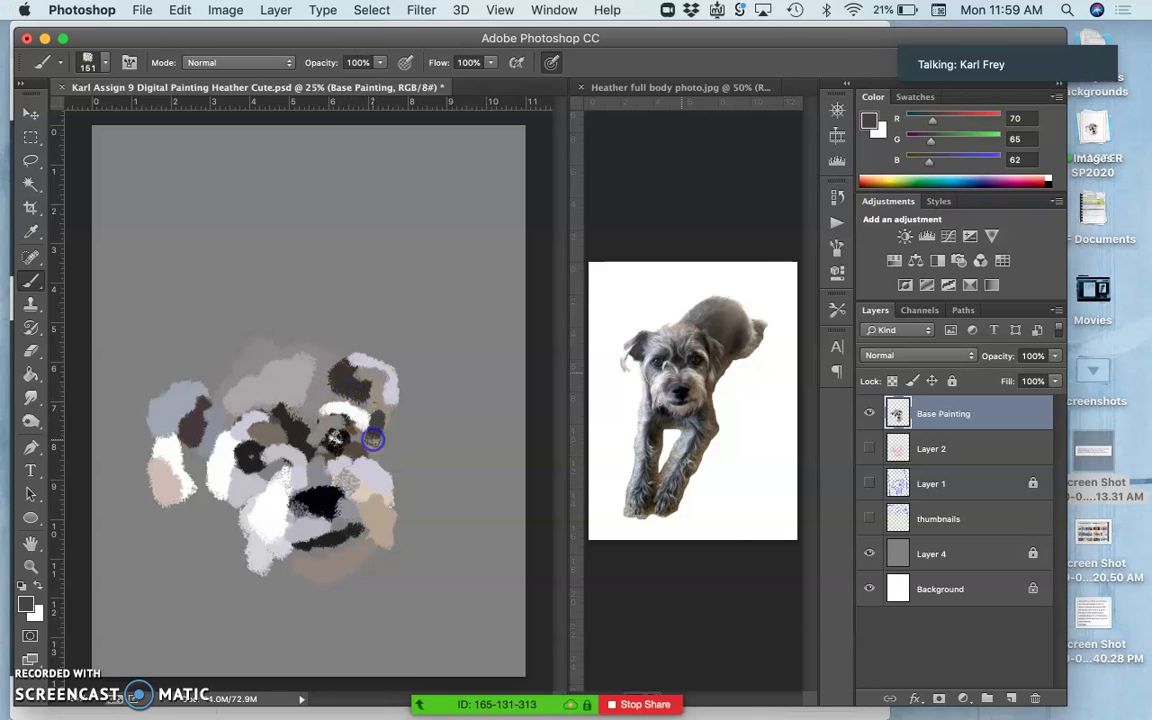
pyautogui.moveTo(380, 438)
pyautogui.mouseDown()
pyautogui.moveTo(381, 390)
pyautogui.moveTo(350, 438)
pyautogui.moveTo(370, 498)
pyautogui.moveTo(383, 431)
pyautogui.mouseUp()
pyautogui.keyDown('alt'); pyautogui.click(361, 497); pyautogui.keyUp('alt')
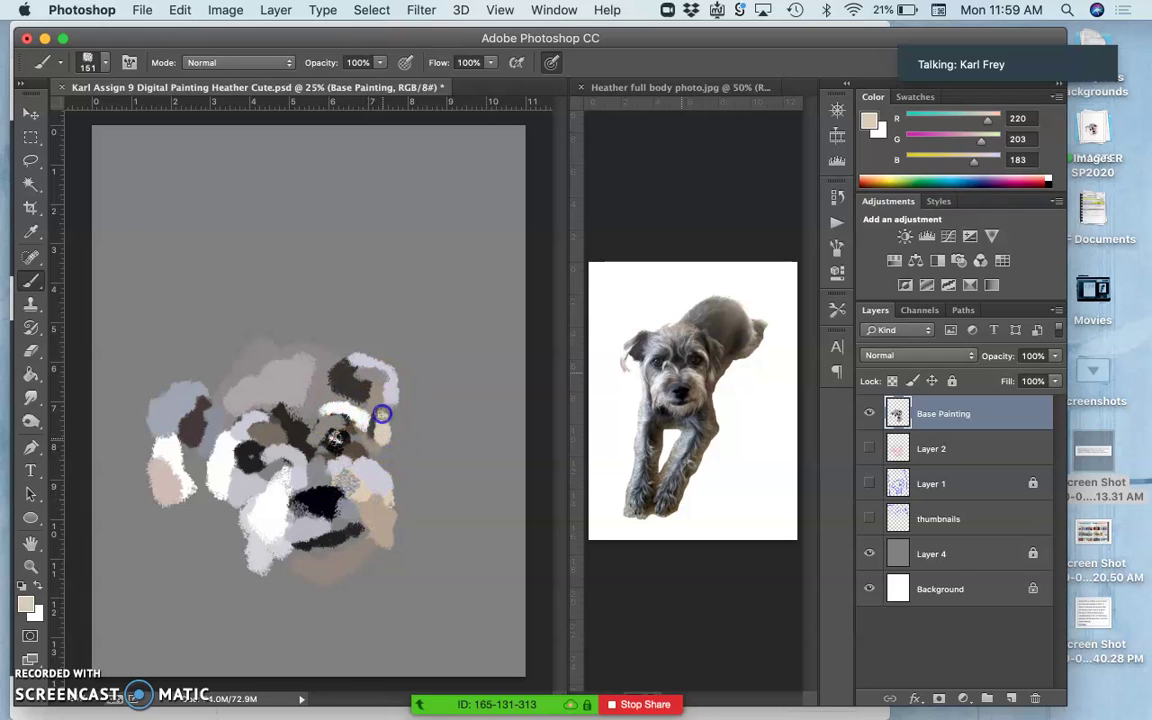
pyautogui.keyDown('alt'); pyautogui.click(335, 385); pyautogui.keyUp('alt')
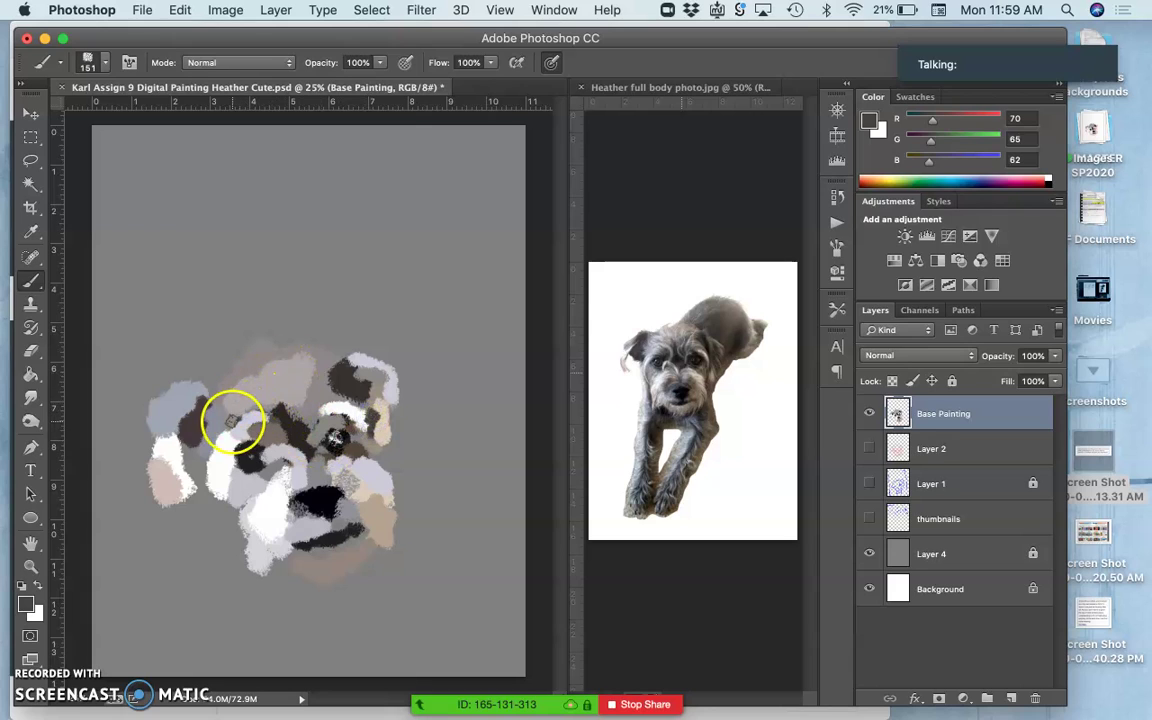
pyautogui.moveTo(205, 440); pyautogui.dragTo(192, 428)
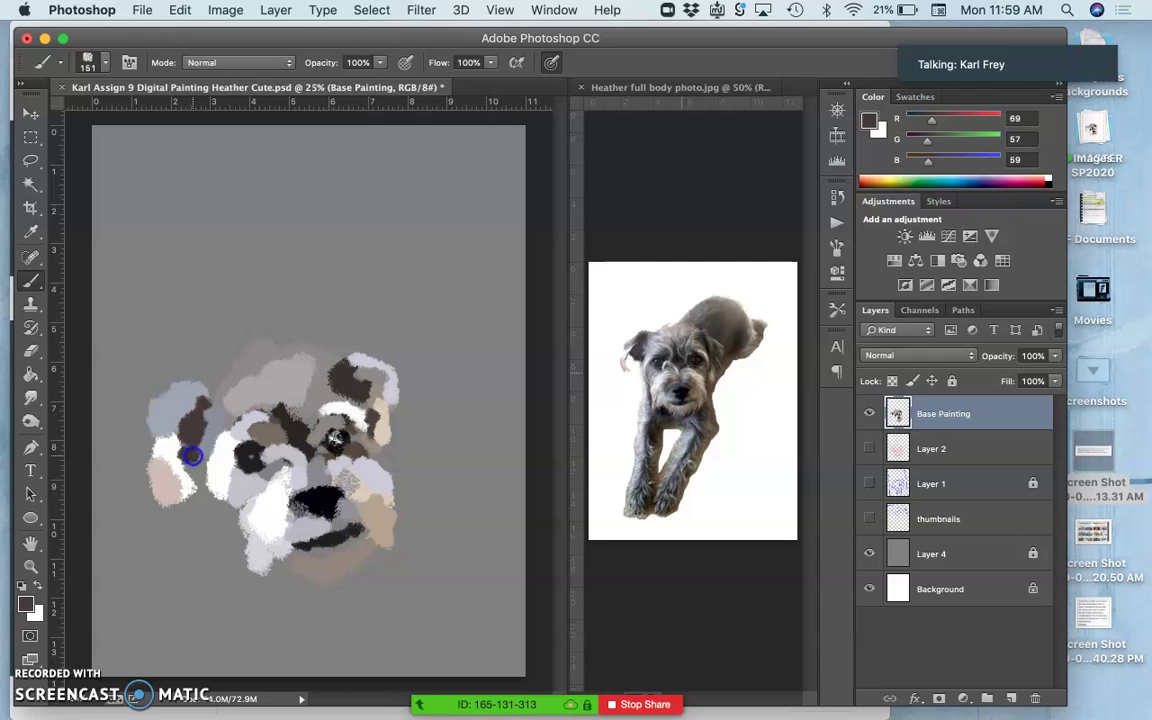
pyautogui.moveTo(197, 445)
pyautogui.mouseDown()
pyautogui.moveTo(267, 411)
pyautogui.moveTo(298, 476)
pyautogui.moveTo(298, 404)
pyautogui.moveTo(270, 470)
pyautogui.moveTo(393, 489)
pyautogui.moveTo(401, 525)
pyautogui.moveTo(293, 506)
pyautogui.moveTo(241, 480)
pyautogui.moveTo(249, 432)
pyautogui.mouseUp()
pyautogui.keyDown('alt'); pyautogui.click(263, 427); pyautogui.keyUp('alt')
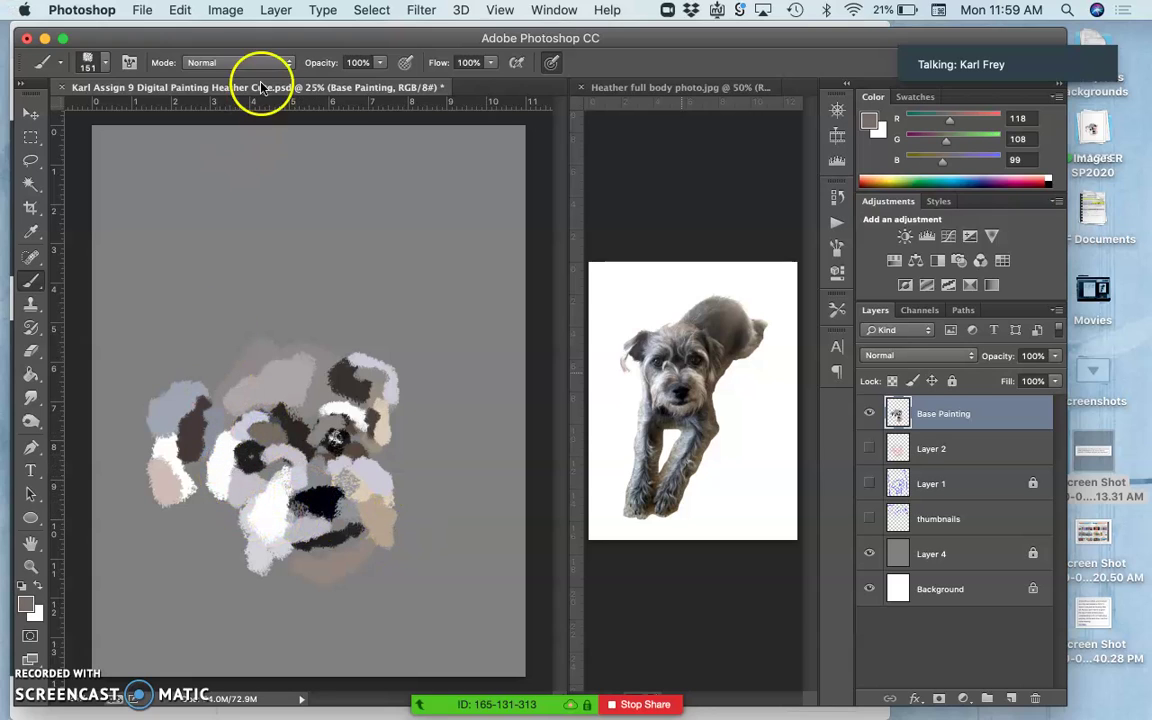
# Step: Reduce the brush size to 82 px and paint light strokes over the muzzle
pyautogui.click(96, 62)
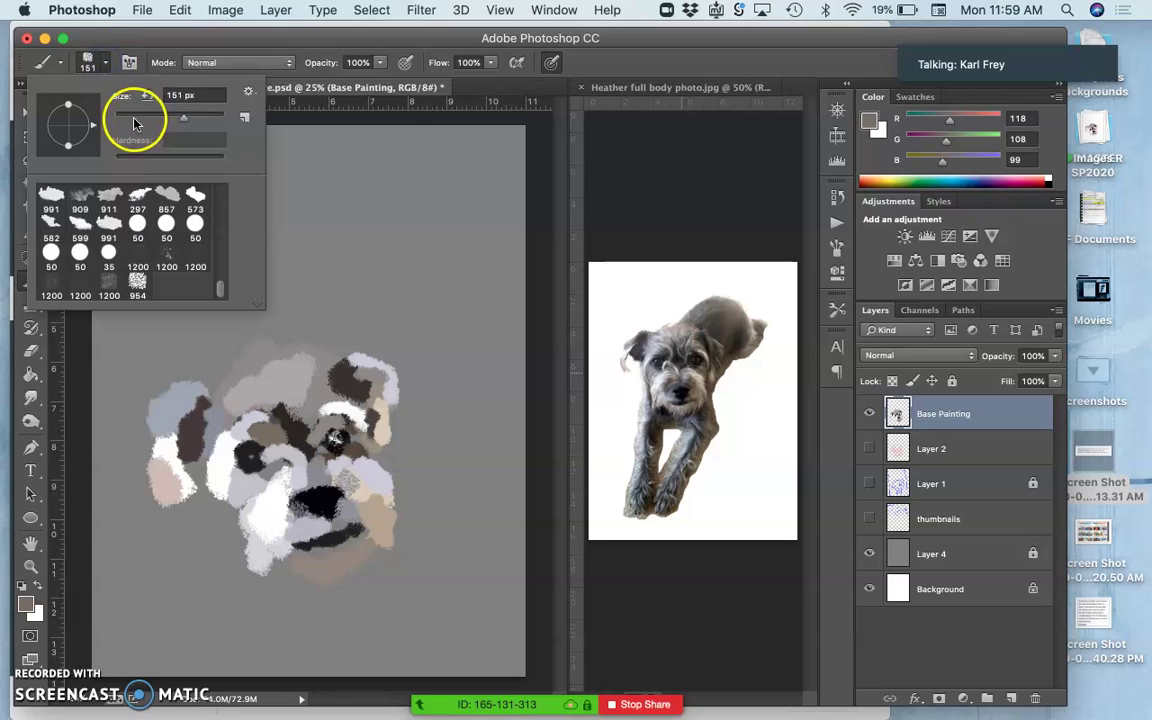
pyautogui.moveTo(160, 120); pyautogui.dragTo(159, 118)
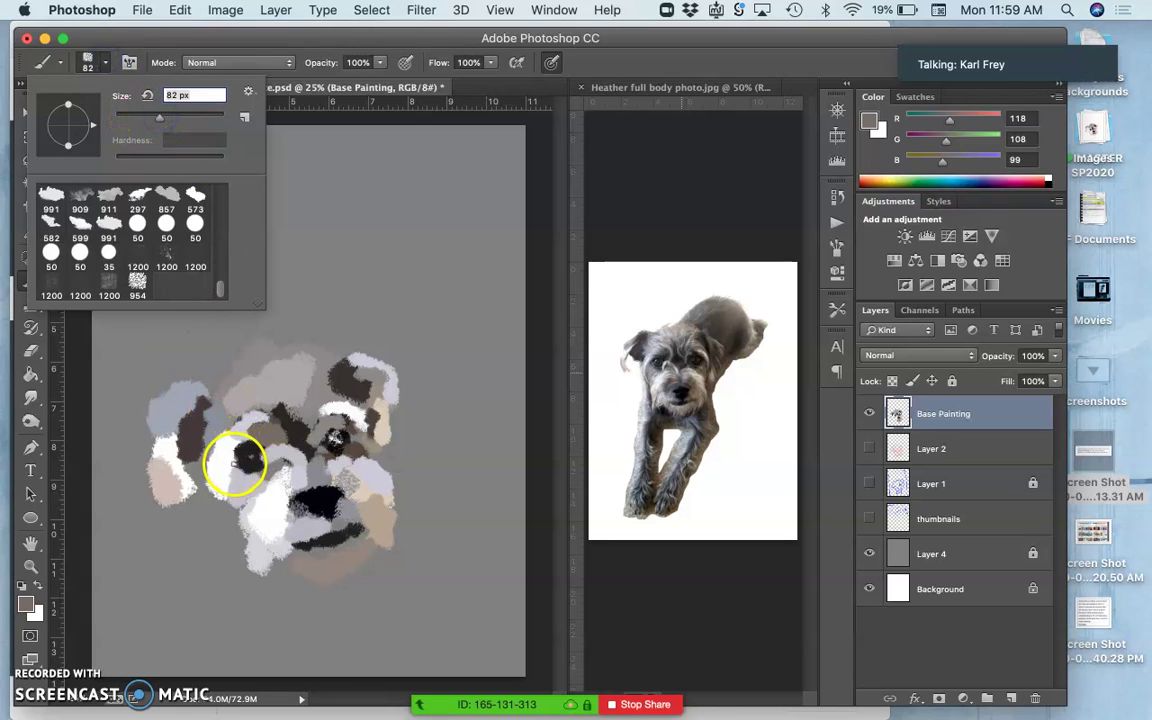
pyautogui.click(235, 465)
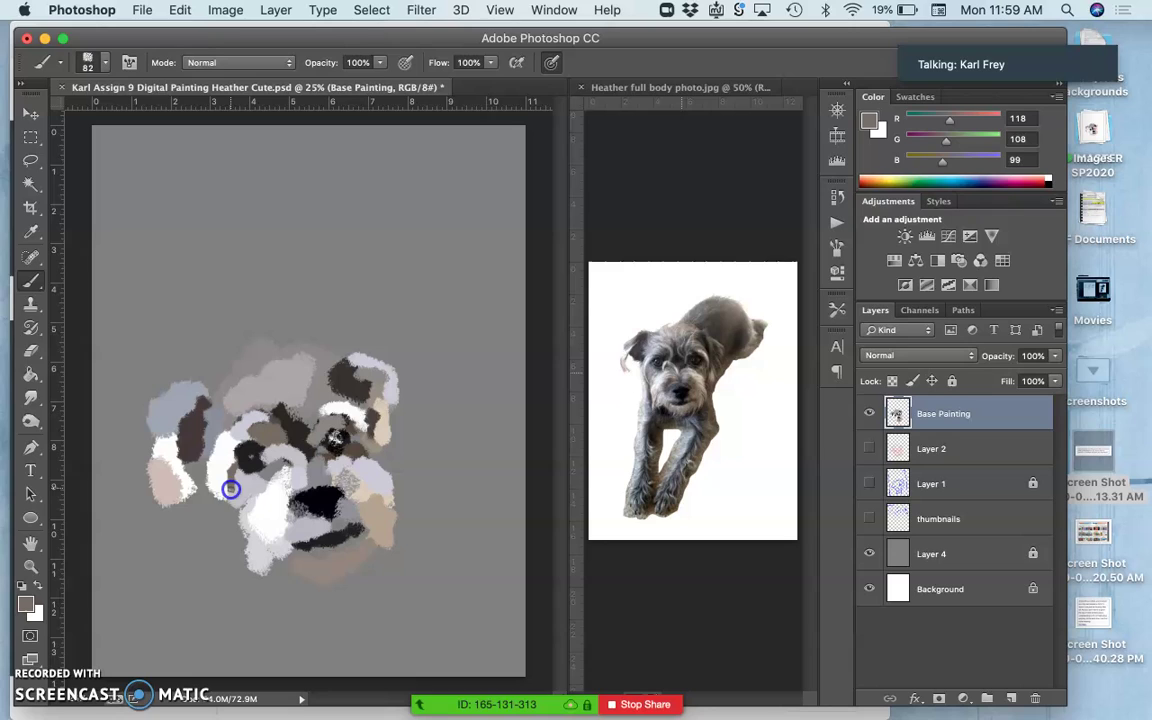
pyautogui.moveTo(255, 505); pyautogui.dragTo(270, 478)
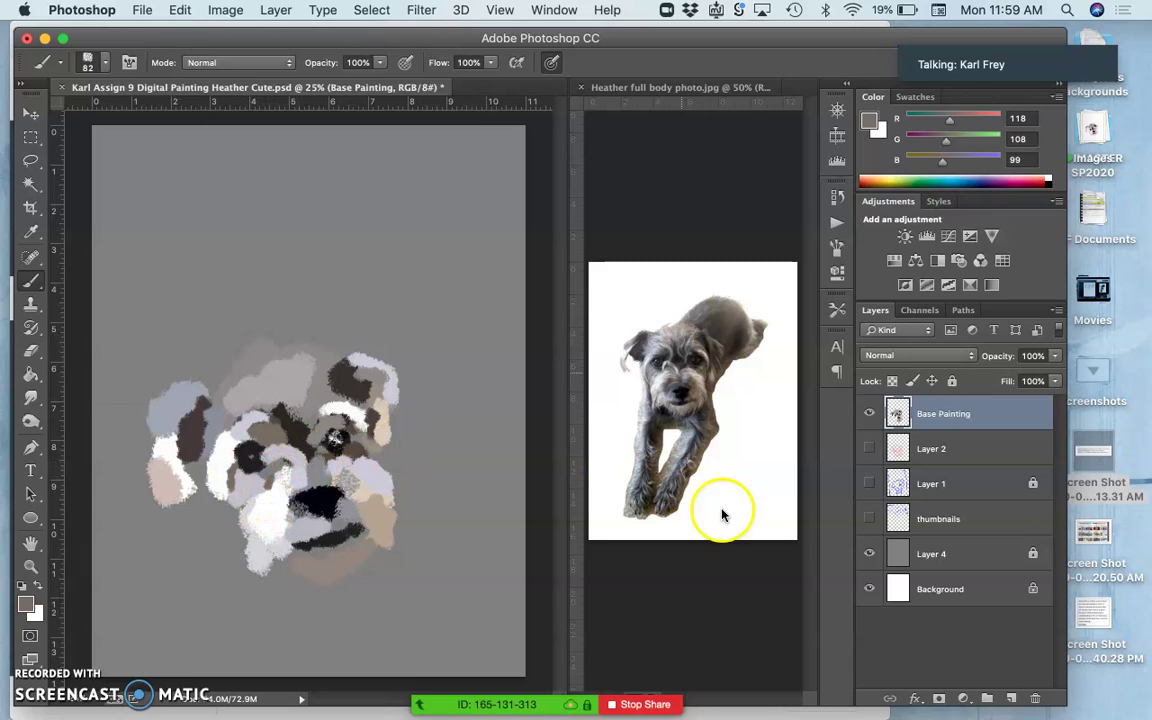
# Step: Paint lavender over the cheek and muzzle and add a white stripe through the black muzzle
pyautogui.click(869, 554)
pyautogui.click(869, 554)
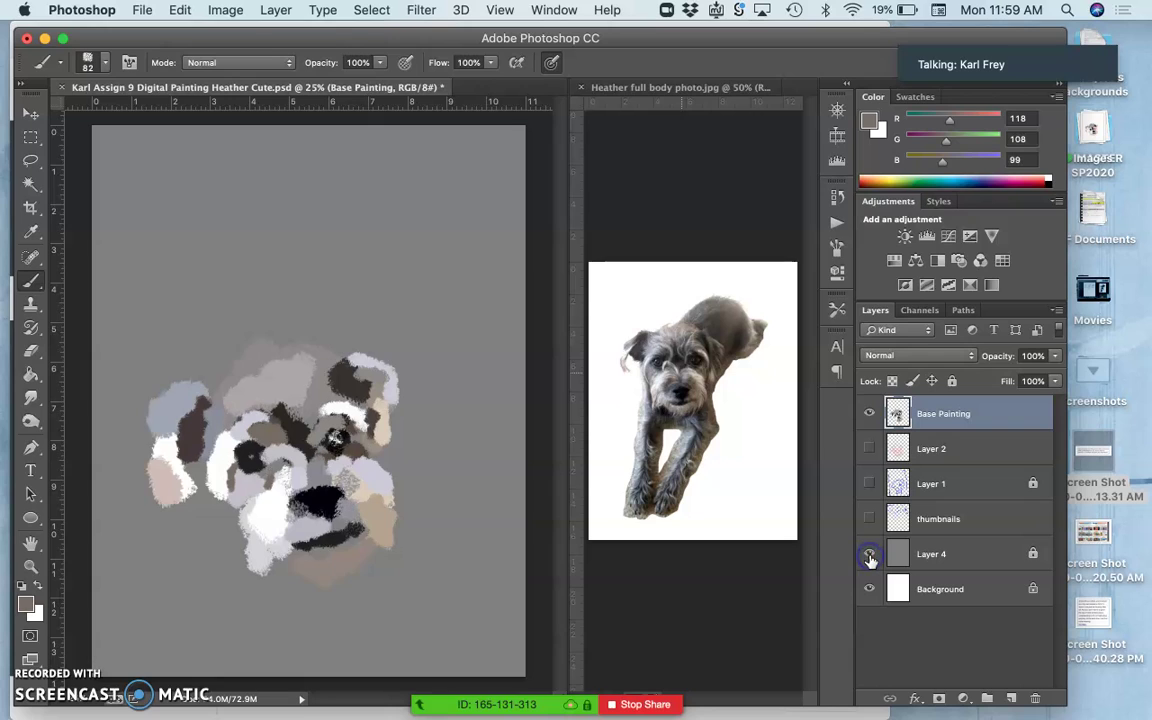
pyautogui.click(869, 555)
pyautogui.click(869, 555)
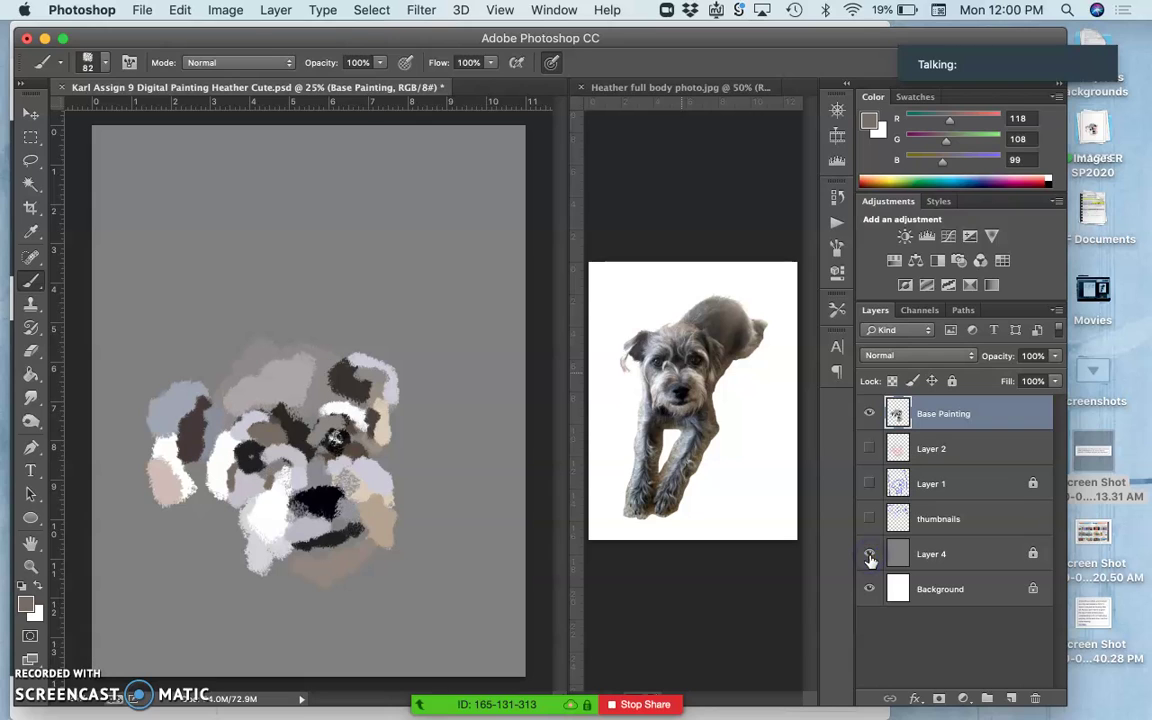
pyautogui.keyDown('alt'); pyautogui.click(361, 464); pyautogui.keyUp('alt')
pyautogui.moveTo(361, 464)
pyautogui.mouseDown()
pyautogui.moveTo(350, 540)
pyautogui.moveTo(362, 536)
pyautogui.mouseUp()
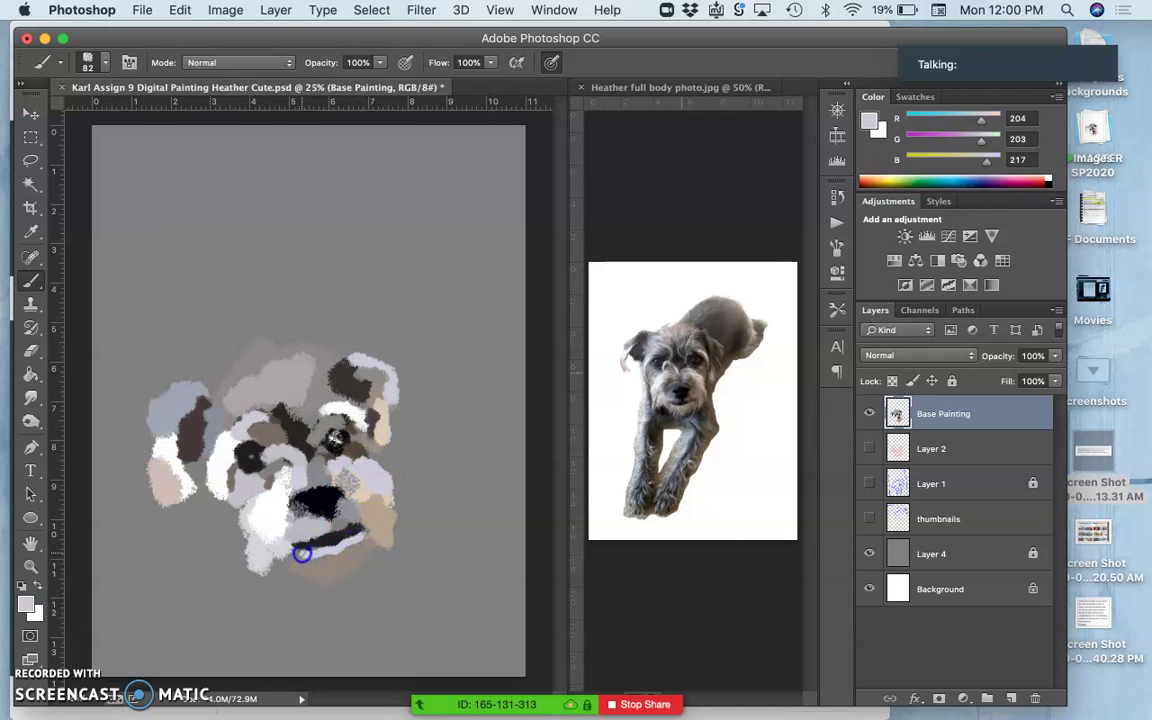
pyautogui.moveTo(340, 542)
pyautogui.mouseDown()
pyautogui.moveTo(363, 522)
pyautogui.moveTo(340, 520)
pyautogui.mouseUp()
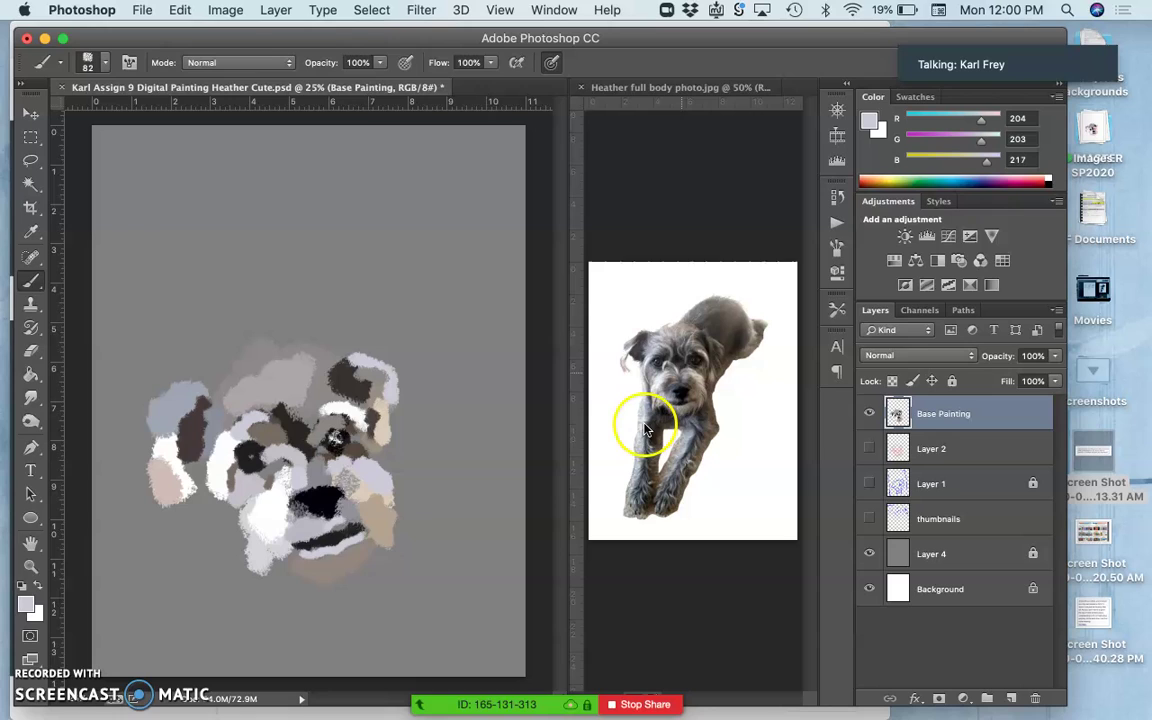
pyautogui.moveTo(365, 541)
pyautogui.mouseDown()
pyautogui.moveTo(296, 556)
pyautogui.moveTo(333, 536)
pyautogui.moveTo(304, 506)
pyautogui.moveTo(306, 474)
pyautogui.moveTo(314, 494)
pyautogui.moveTo(290, 432)
pyautogui.mouseUp()
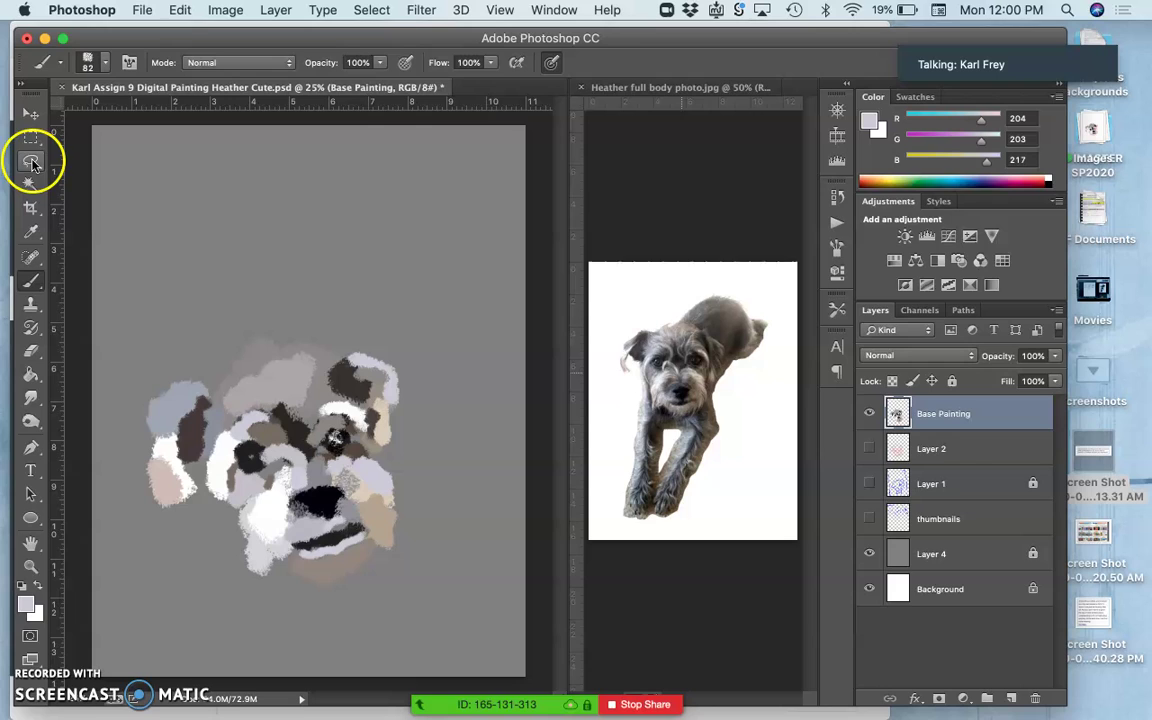
# Step: Switch Free Transform to Warp and bend the face around the nose and eye-to-mouth area
pyautogui.press('super+t')
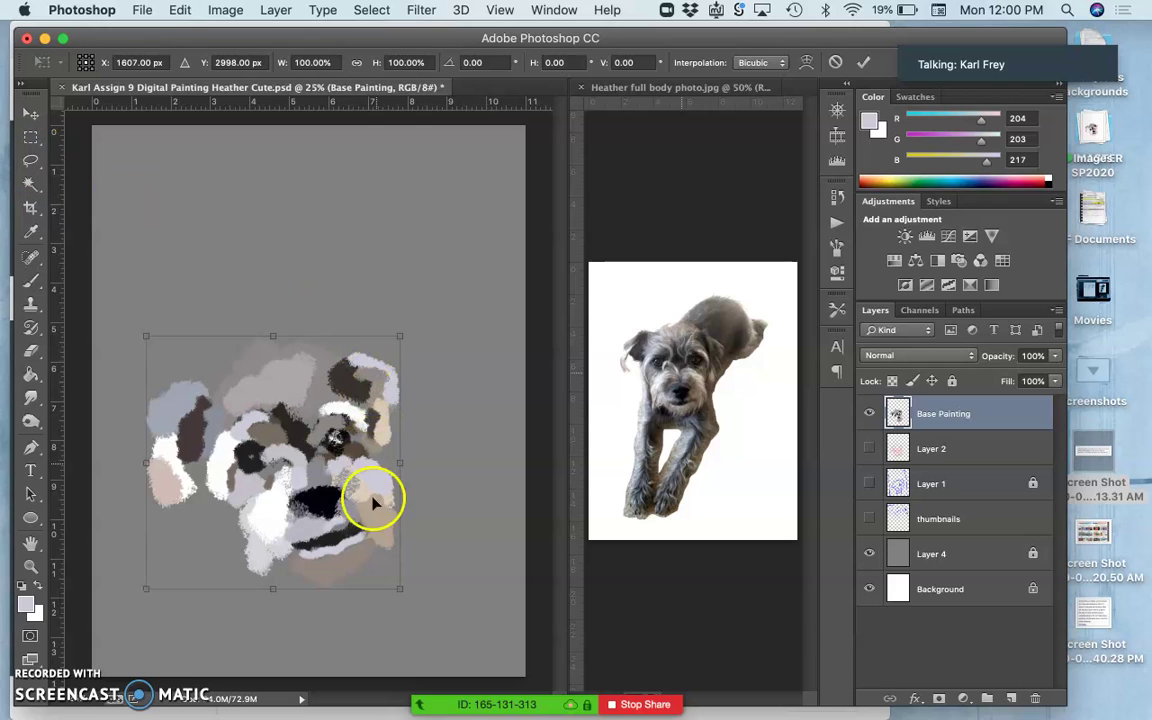
pyautogui.rightClick(358, 452)
pyautogui.click(390, 567)
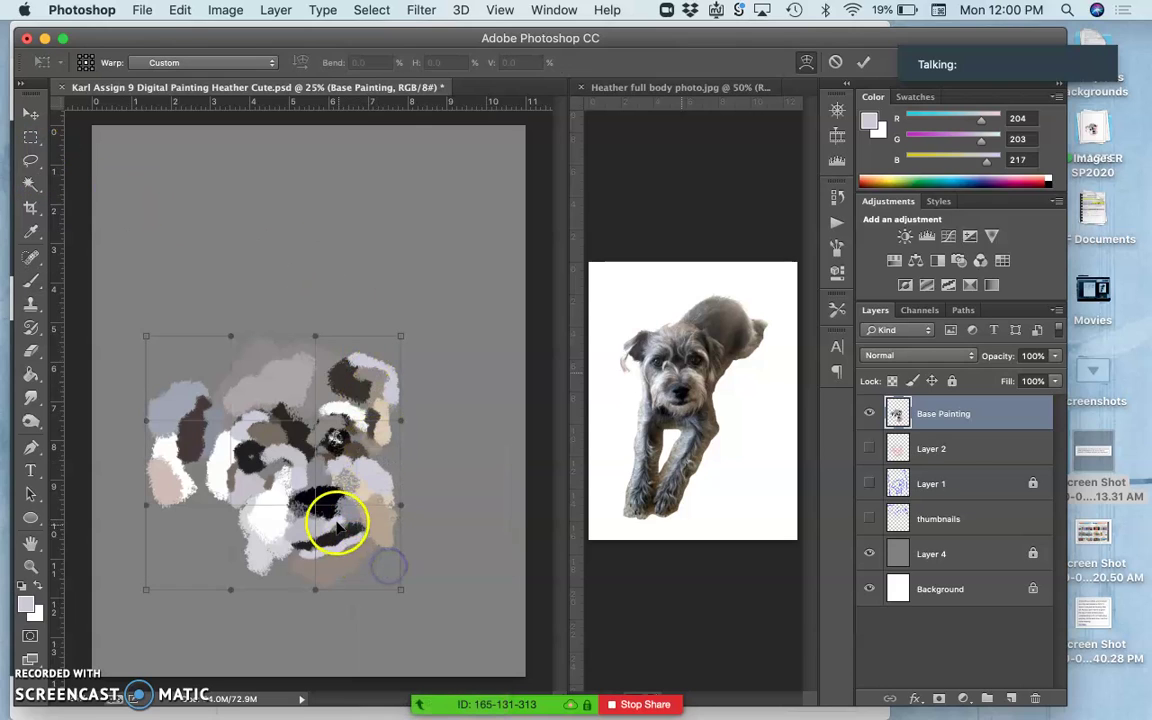
pyautogui.moveTo(312, 503); pyautogui.dragTo(325, 522)
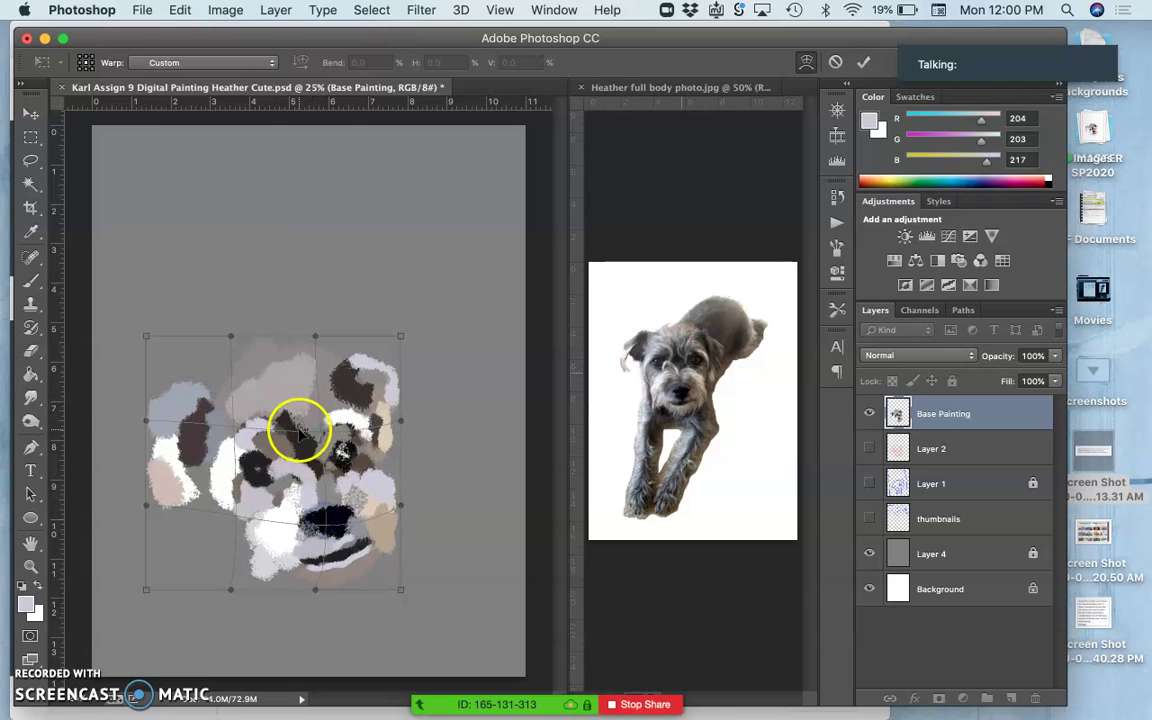
pyautogui.moveTo(296, 422); pyautogui.dragTo(288, 413)
pyautogui.moveTo(322, 556); pyautogui.dragTo(303, 508)
pyautogui.moveTo(343, 455); pyautogui.dragTo(310, 517)
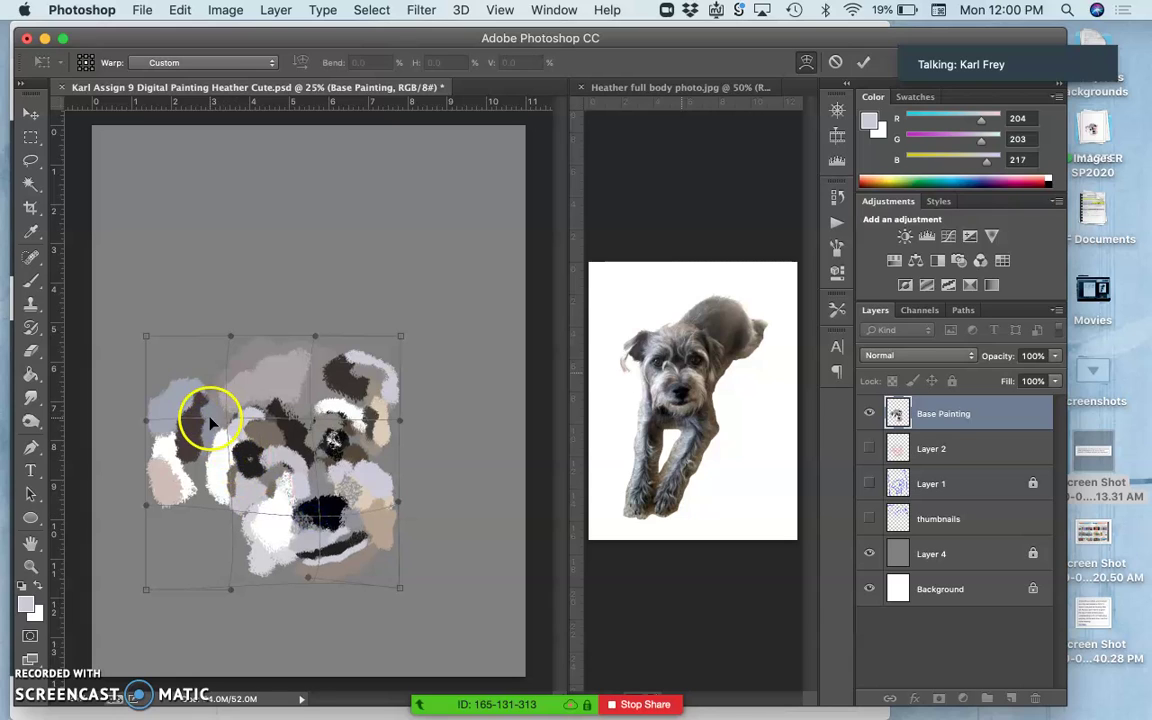
# Step: Pull the left ear and cheek up, stretch the top-right corner, and reshape the muzzle
pyautogui.moveTo(206, 411); pyautogui.dragTo(207, 407)
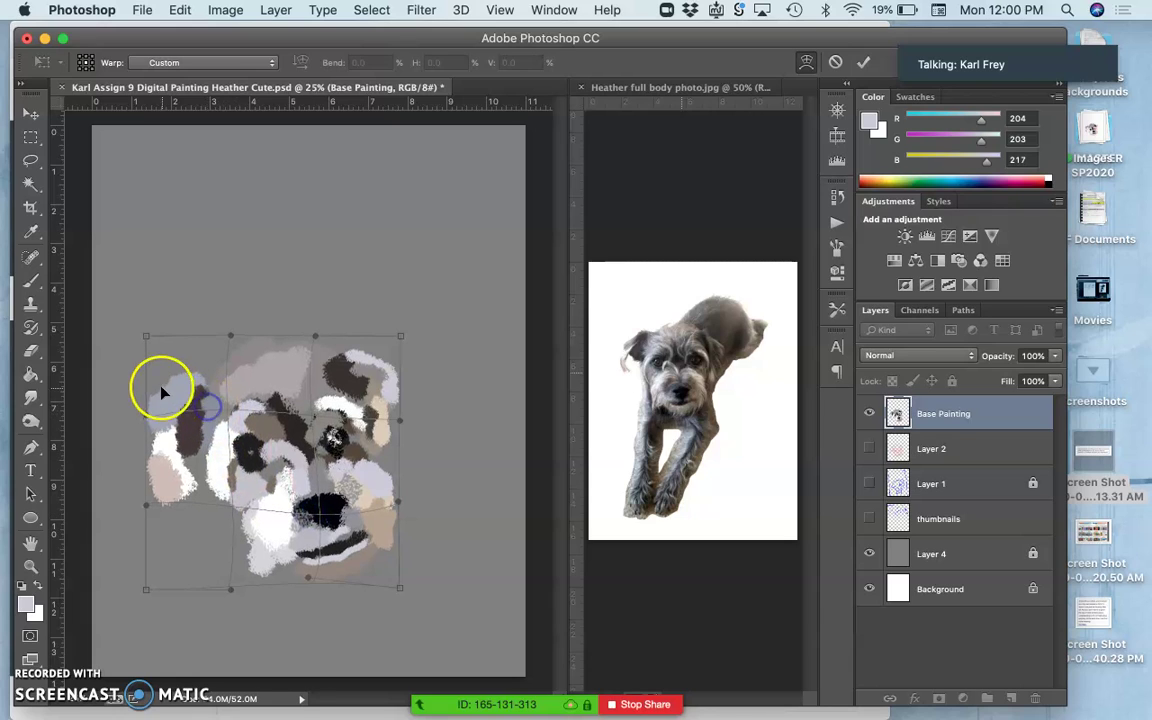
pyautogui.moveTo(148, 503)
pyautogui.mouseDown()
pyautogui.moveTo(123, 468)
pyautogui.moveTo(130, 447)
pyautogui.mouseUp()
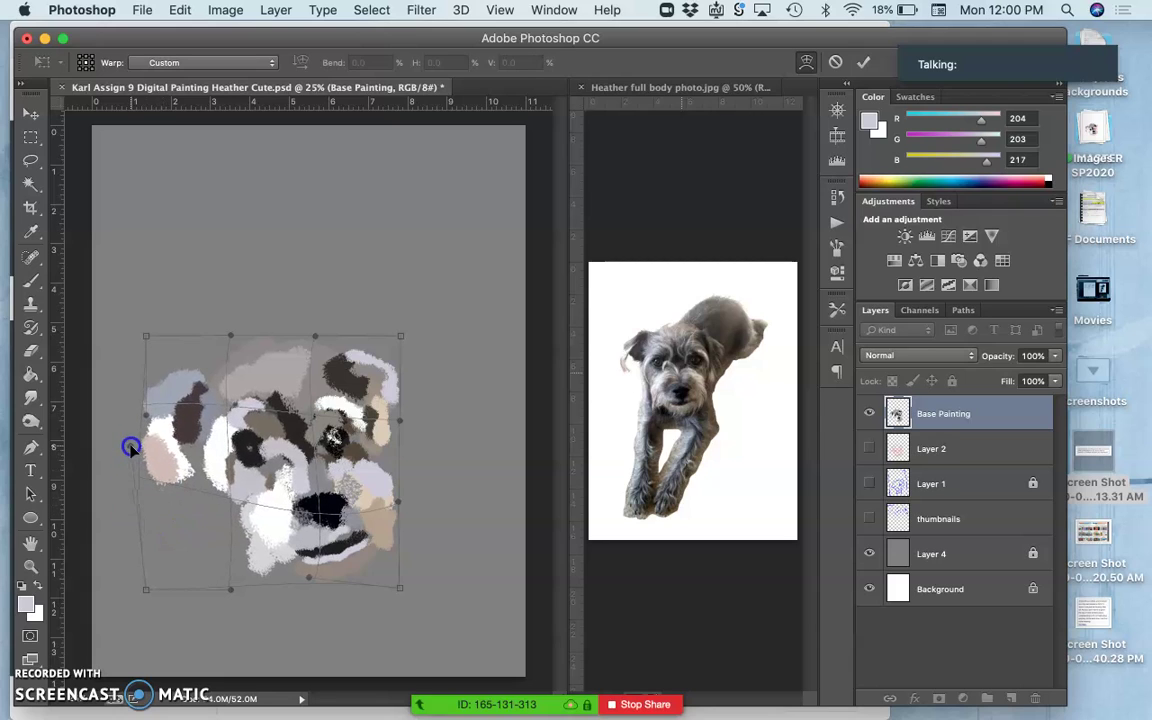
pyautogui.click(401, 342)
pyautogui.moveTo(401, 342)
pyautogui.mouseDown()
pyautogui.moveTo(429, 342)
pyautogui.moveTo(423, 353)
pyautogui.mouseUp()
pyautogui.click(333, 528)
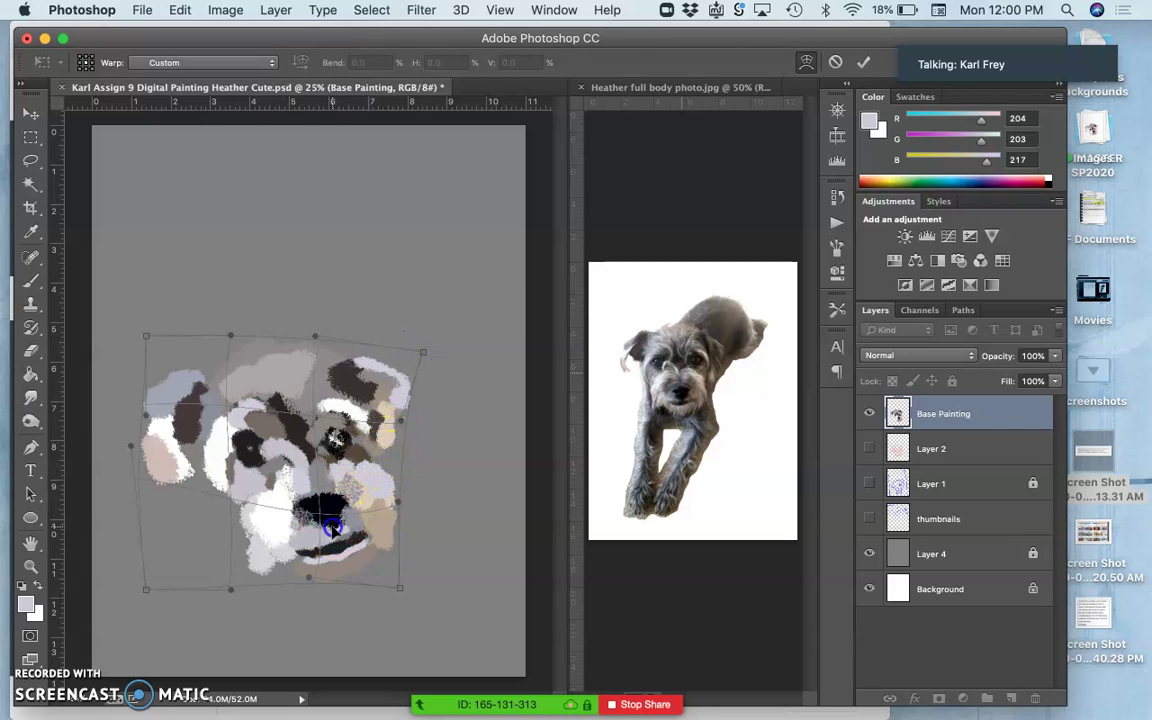
pyautogui.moveTo(333, 528)
pyautogui.mouseDown()
pyautogui.moveTo(321, 508)
pyautogui.moveTo(328, 524)
pyautogui.moveTo(308, 555)
pyautogui.moveTo(265, 501)
pyautogui.moveTo(255, 455)
pyautogui.moveTo(250, 474)
pyautogui.moveTo(275, 507)
pyautogui.moveTo(338, 499)
pyautogui.moveTo(303, 502)
pyautogui.moveTo(310, 555)
pyautogui.moveTo(298, 560)
pyautogui.moveTo(296, 546)
pyautogui.mouseUp()
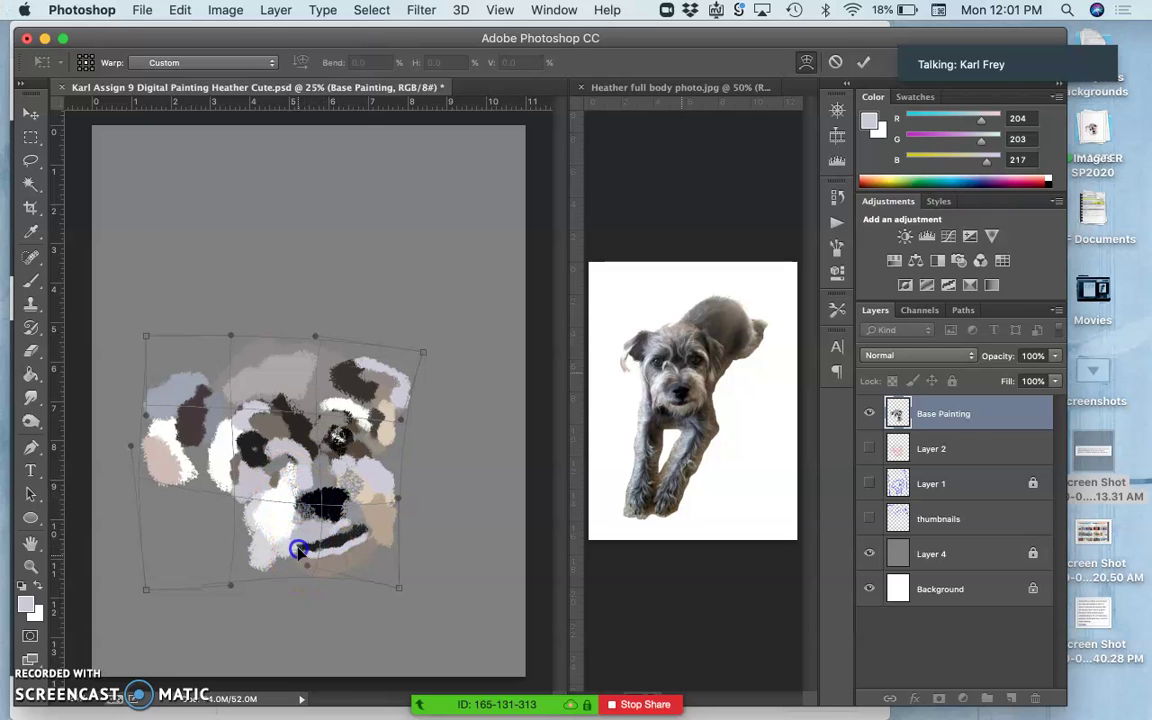
pyautogui.moveTo(383, 558); pyautogui.dragTo(380, 558)
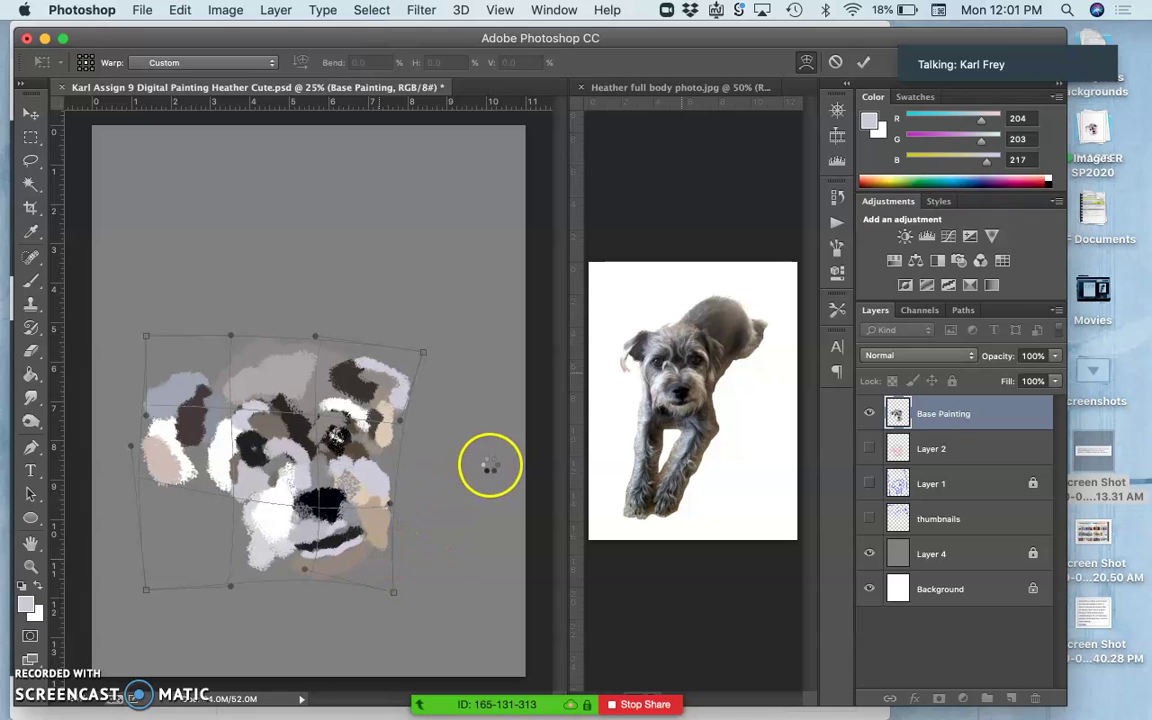
# Step: Commit the warp, then toggle undo/redo with Cmd+Z to compare warped and original shapes
pyautogui.press('Return')
pyautogui.press('super+z')
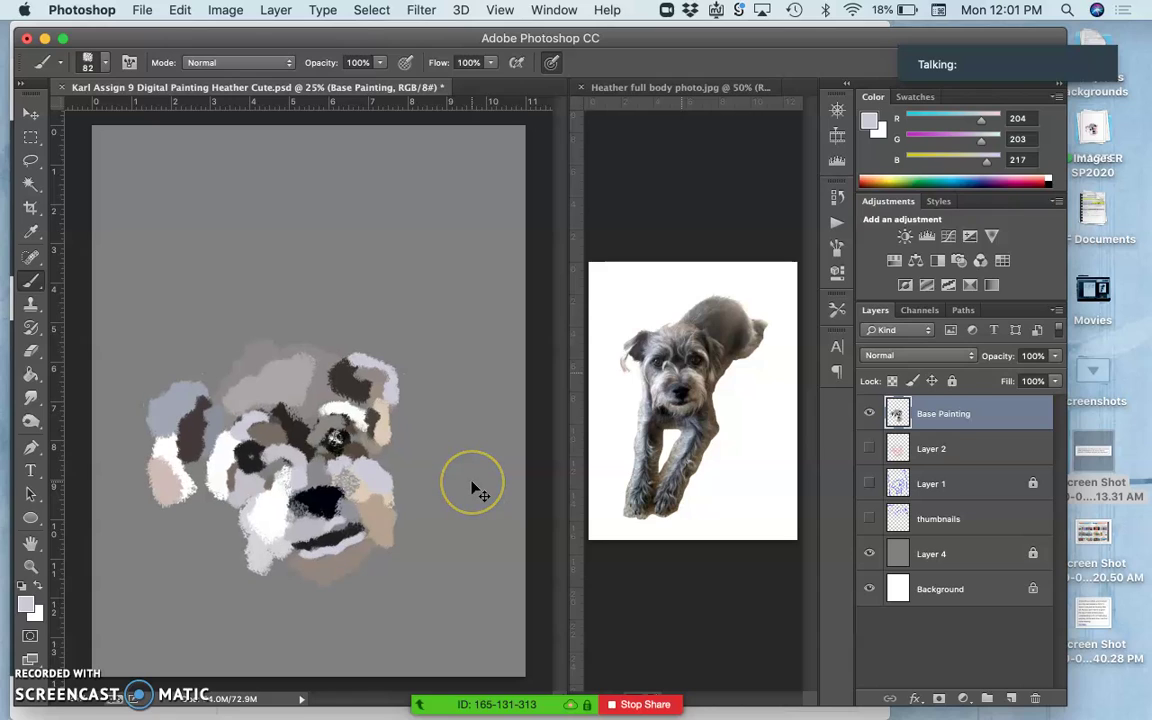
pyautogui.press('super+z')
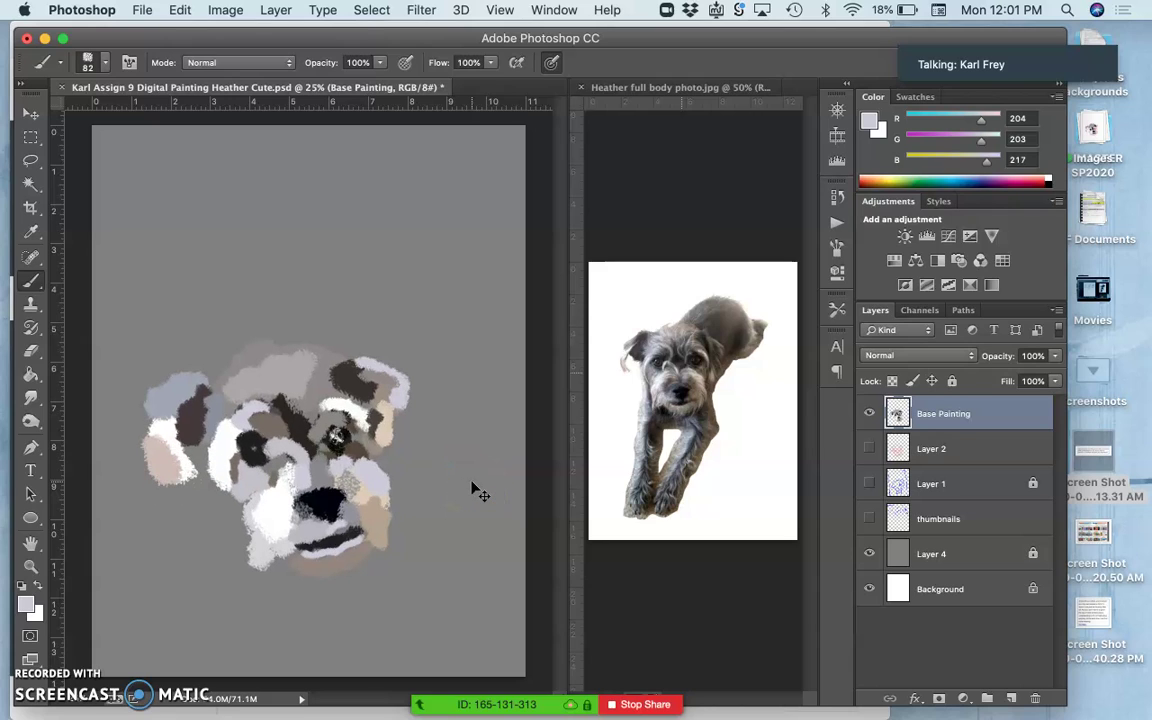
pyautogui.press('super+z')
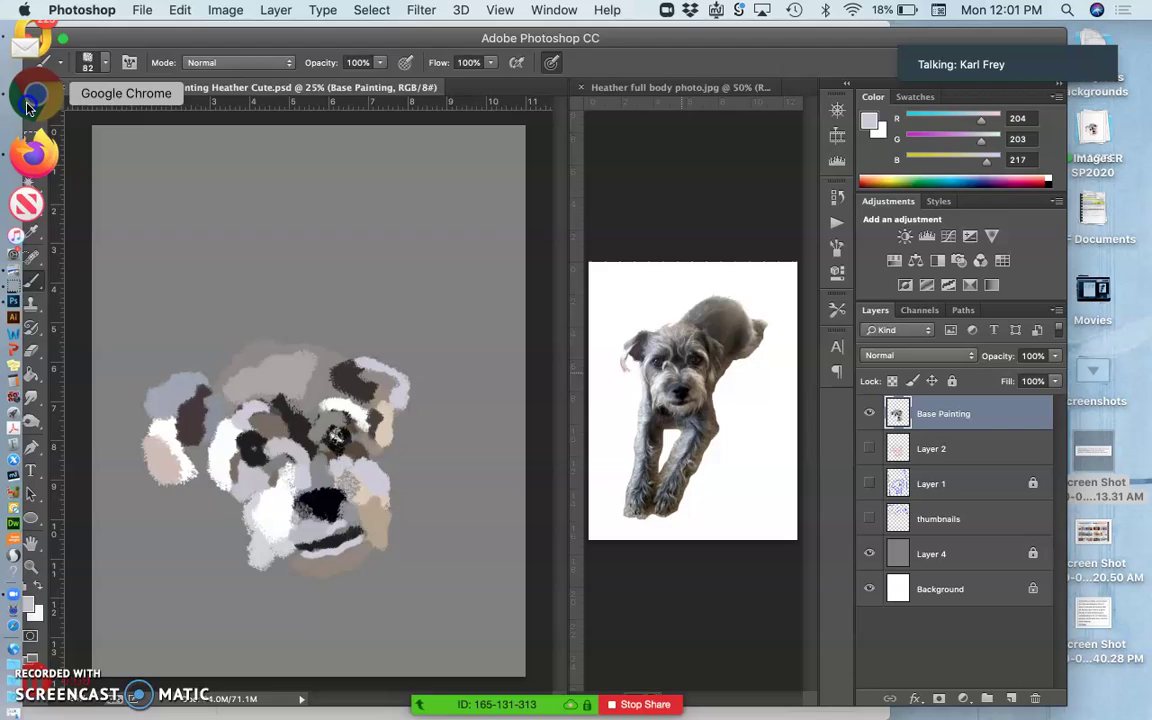
# Step: Collapse the assignment PDF preview and bring up the Introduction to Digital Painting presentation
pyautogui.click(31, 102)
pyautogui.scroll(5, 200, 250)
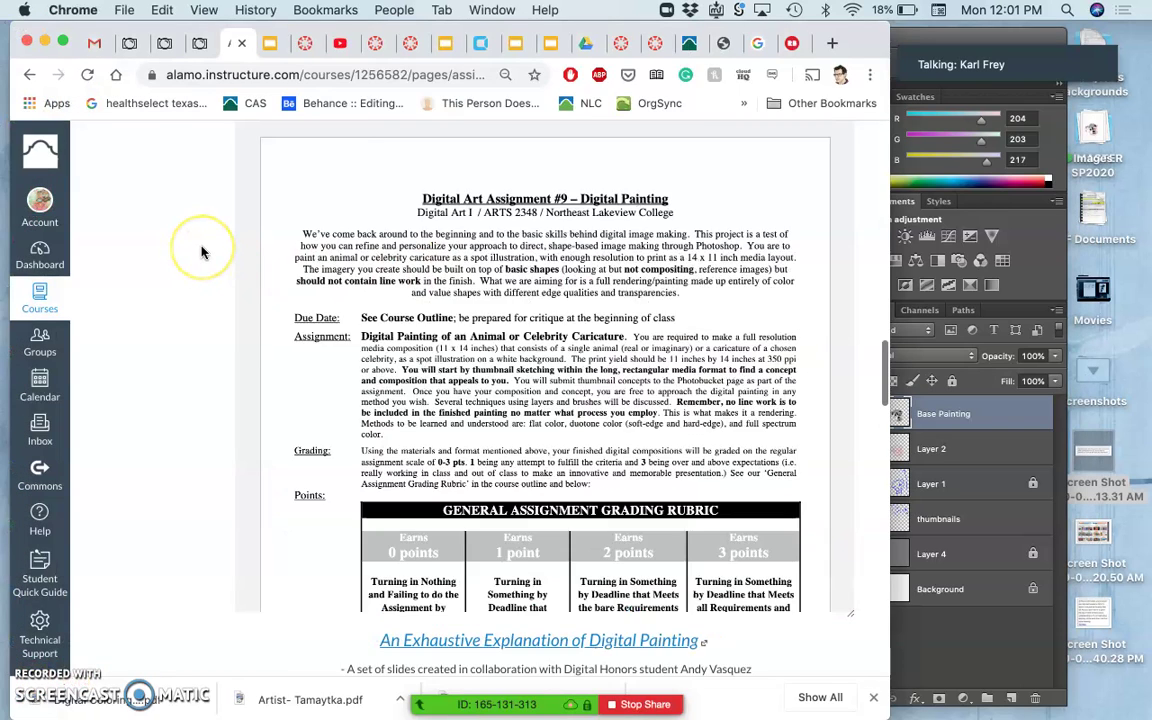
pyautogui.click(578, 217)
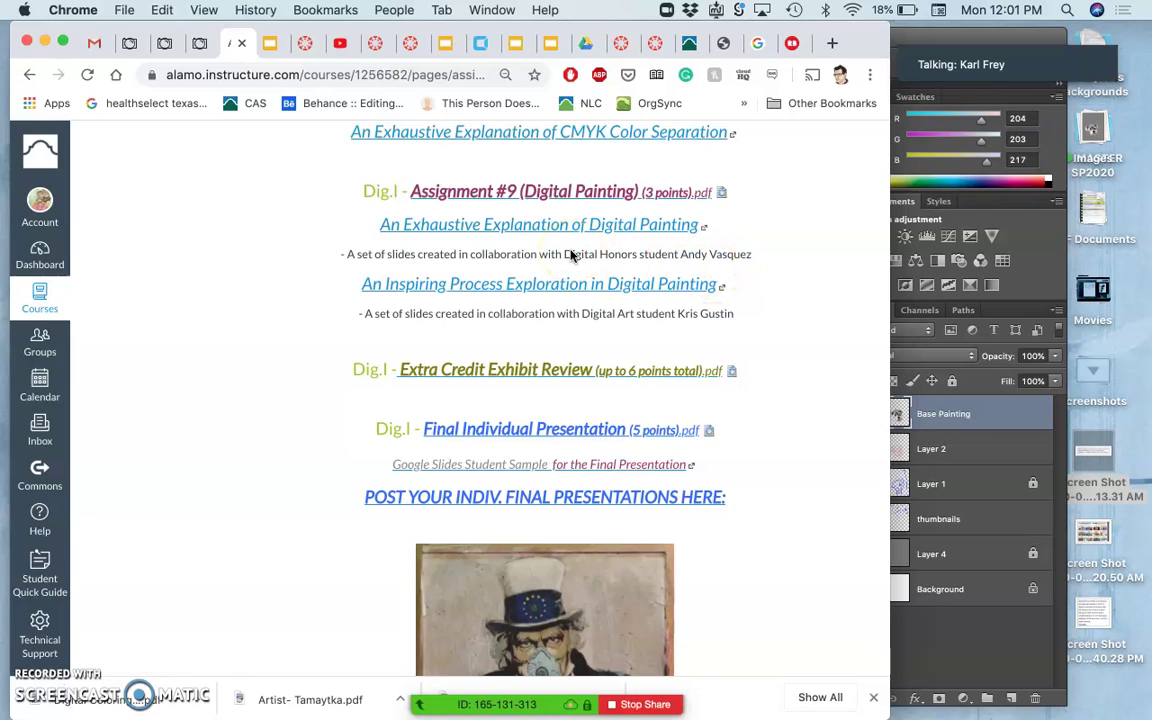
pyautogui.click(269, 43)
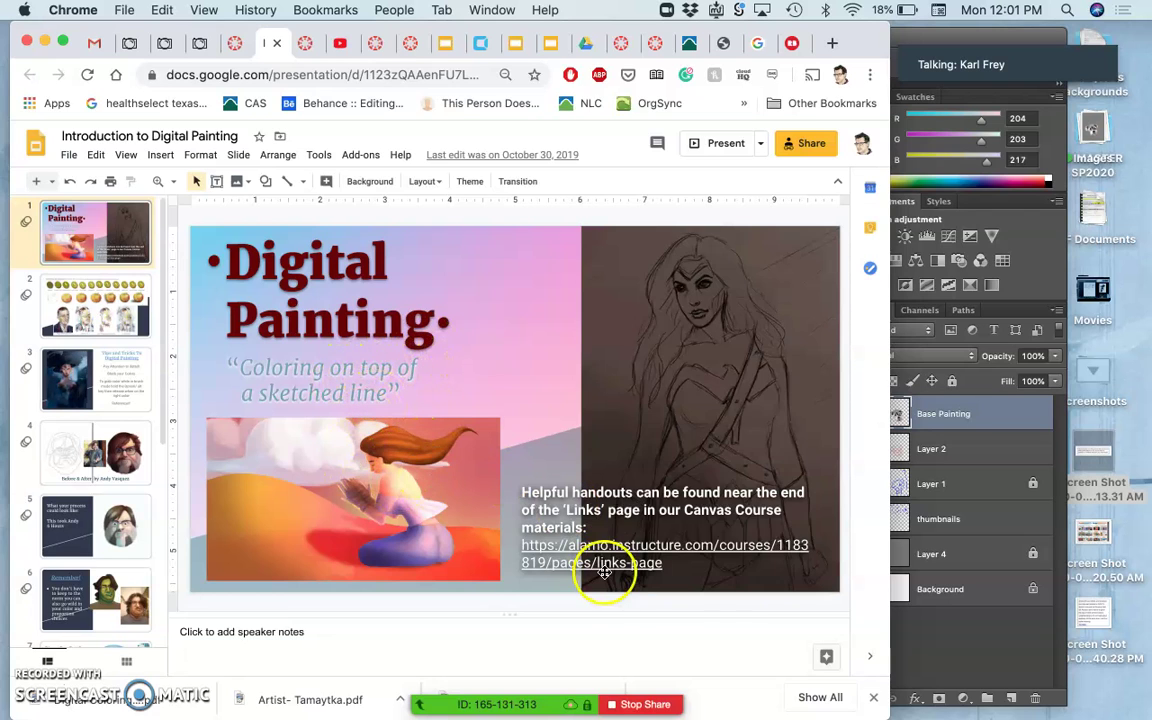
# Step: Browse slides 2, 1 and 2, then display slide 3, 'Tips and Tricks To Digital Painting'
pyautogui.click(100, 288)
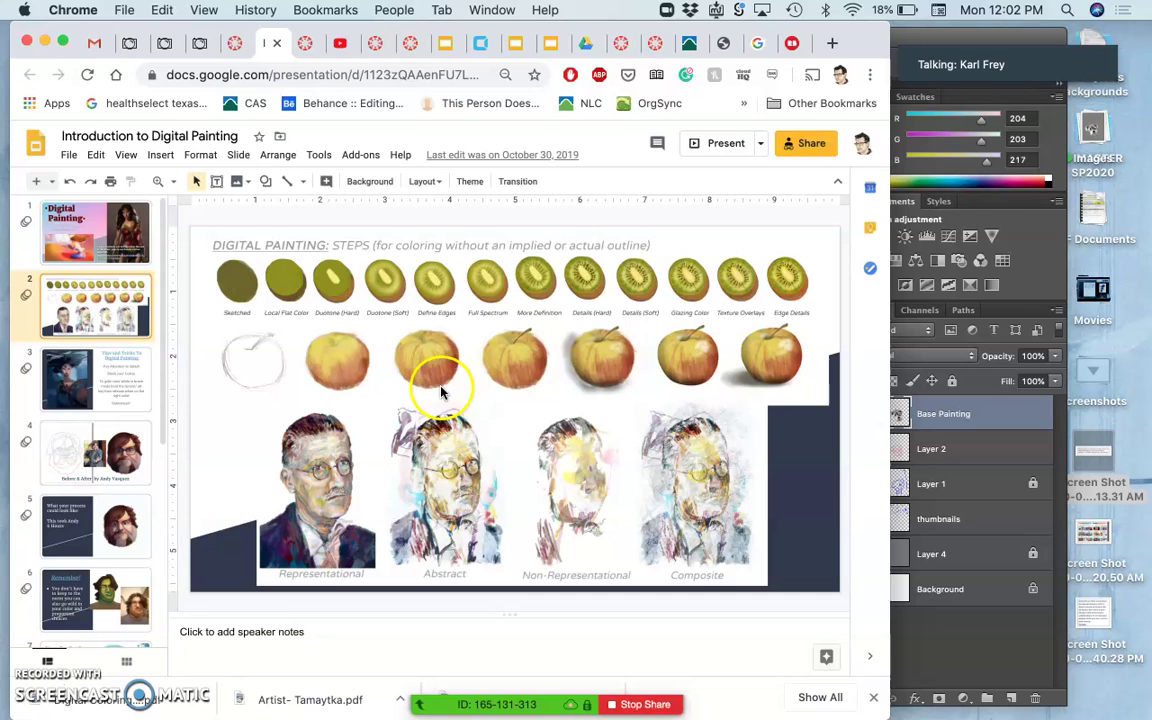
pyautogui.click(112, 234)
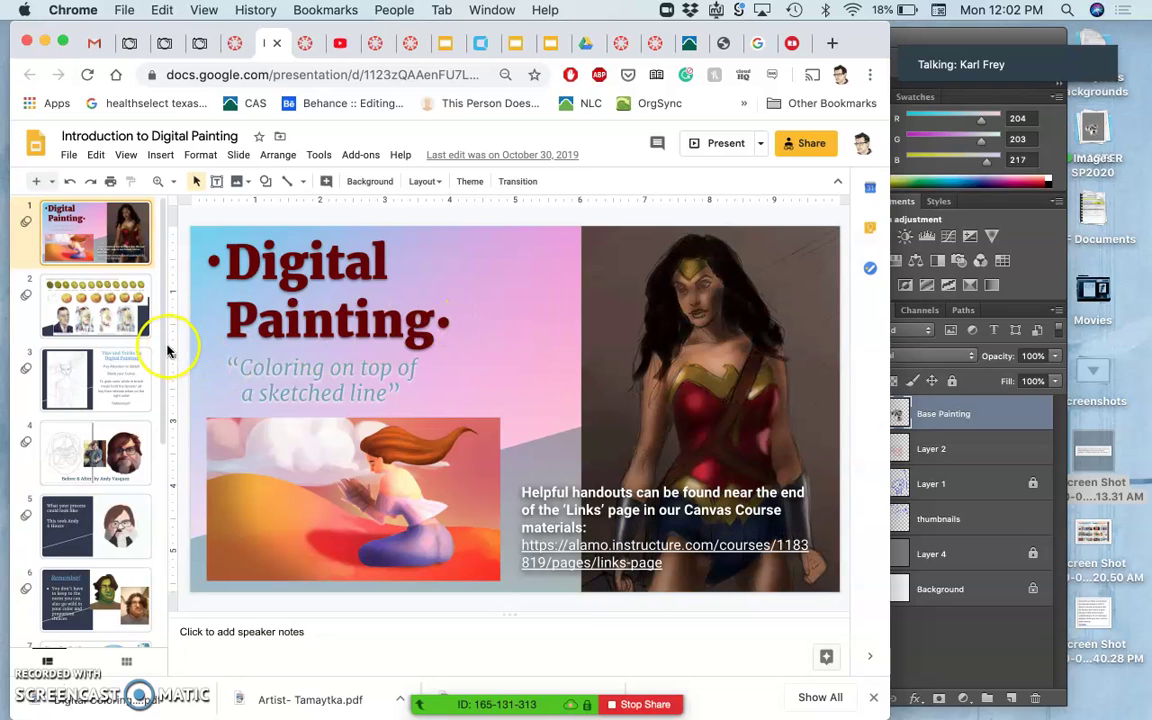
pyautogui.click(113, 328)
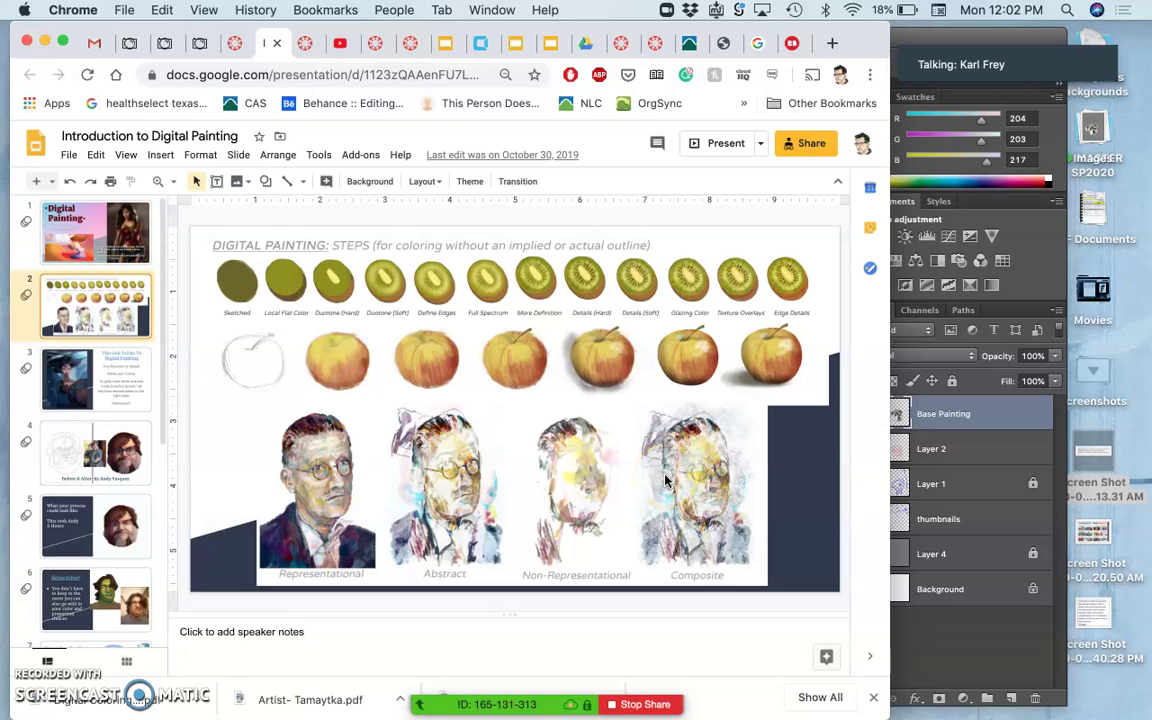
pyautogui.click(110, 383)
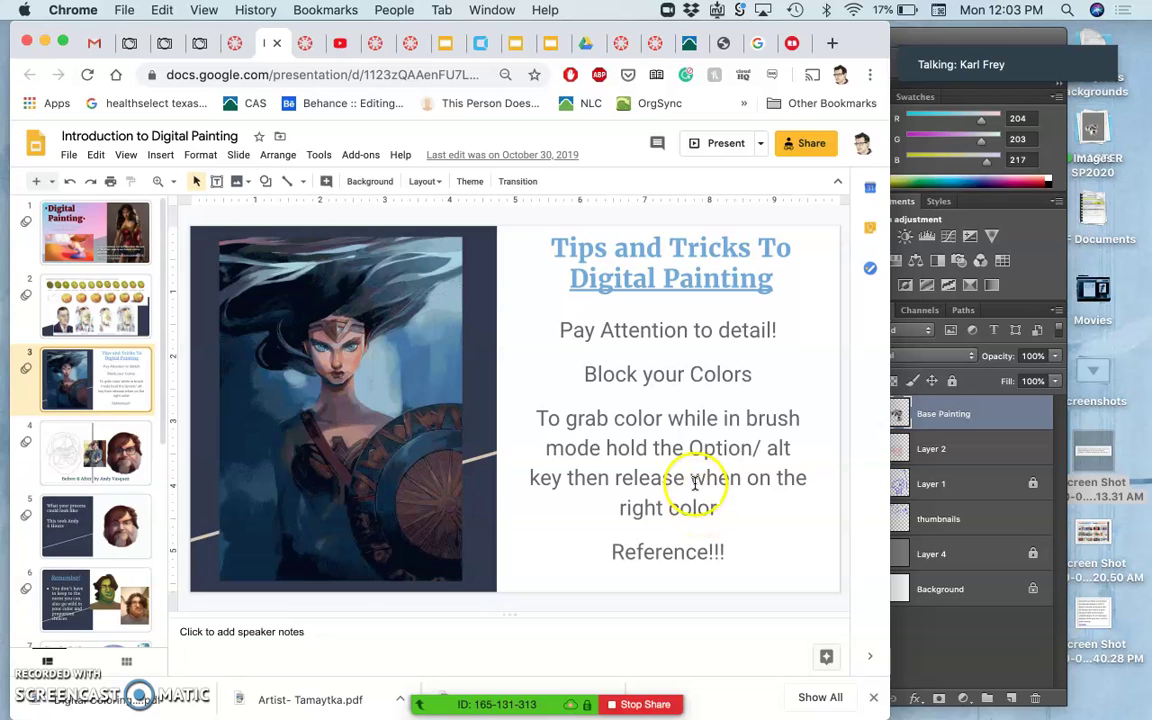
# Step: Go through the Before & After and 'What your process could look like' slides to slide 6, Remember!
pyautogui.click(119, 440)
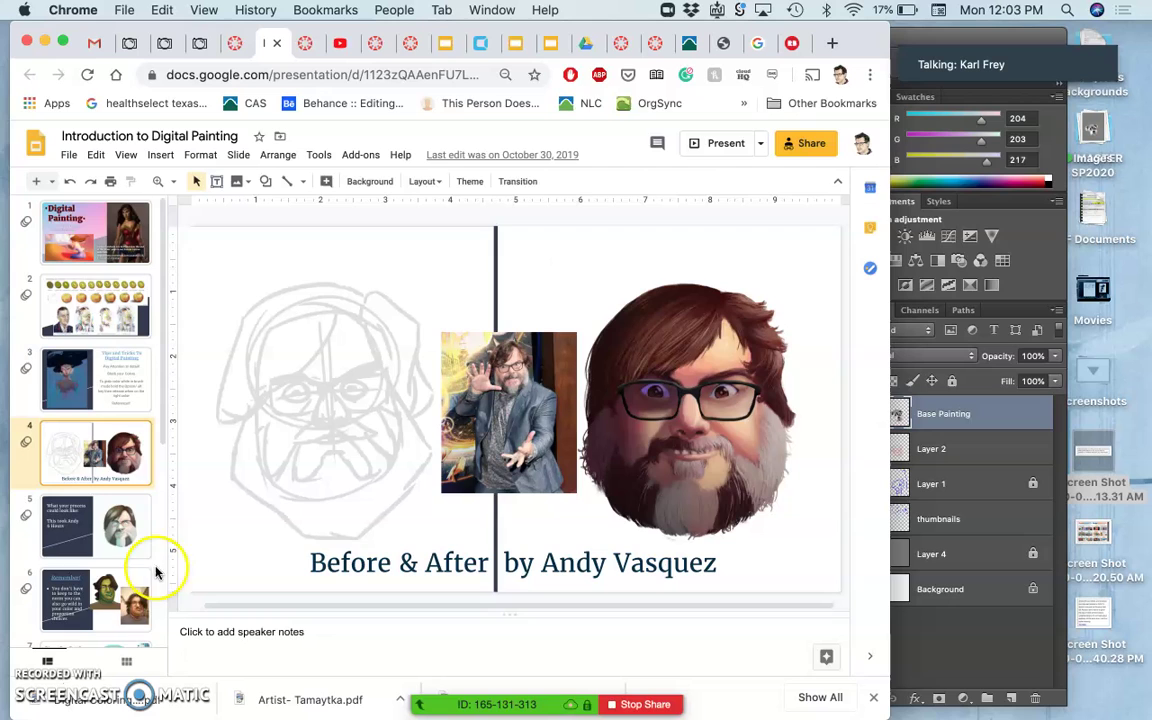
pyautogui.click(126, 549)
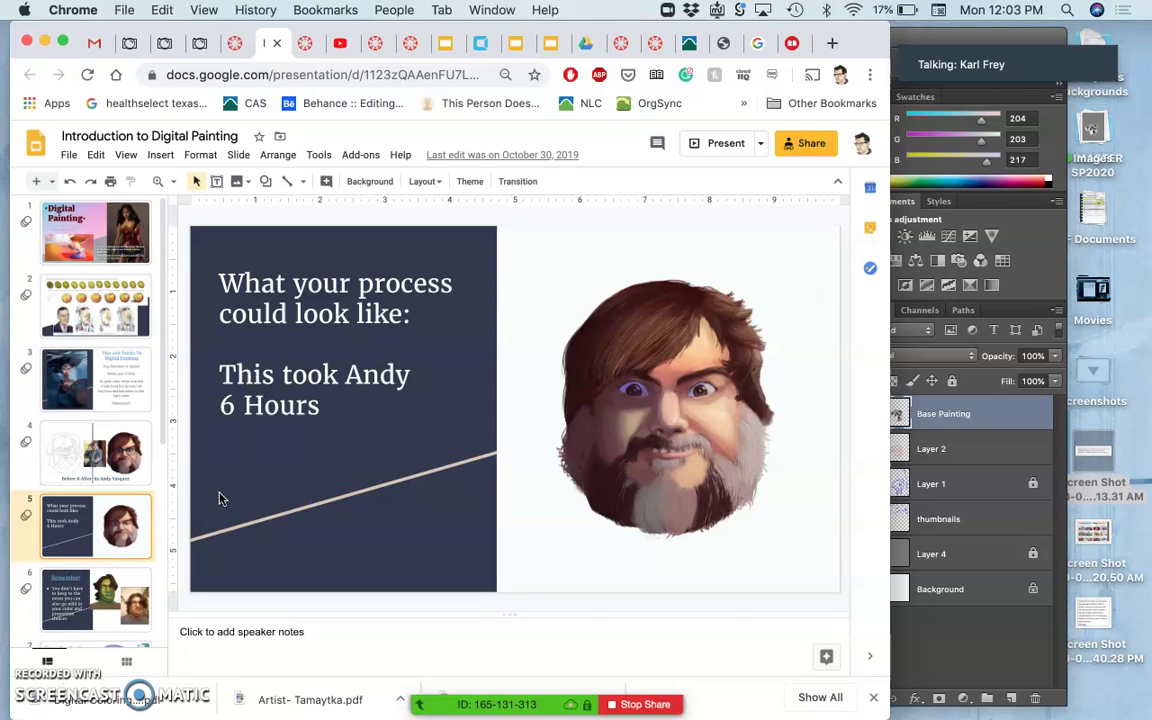
pyautogui.click(682, 512)
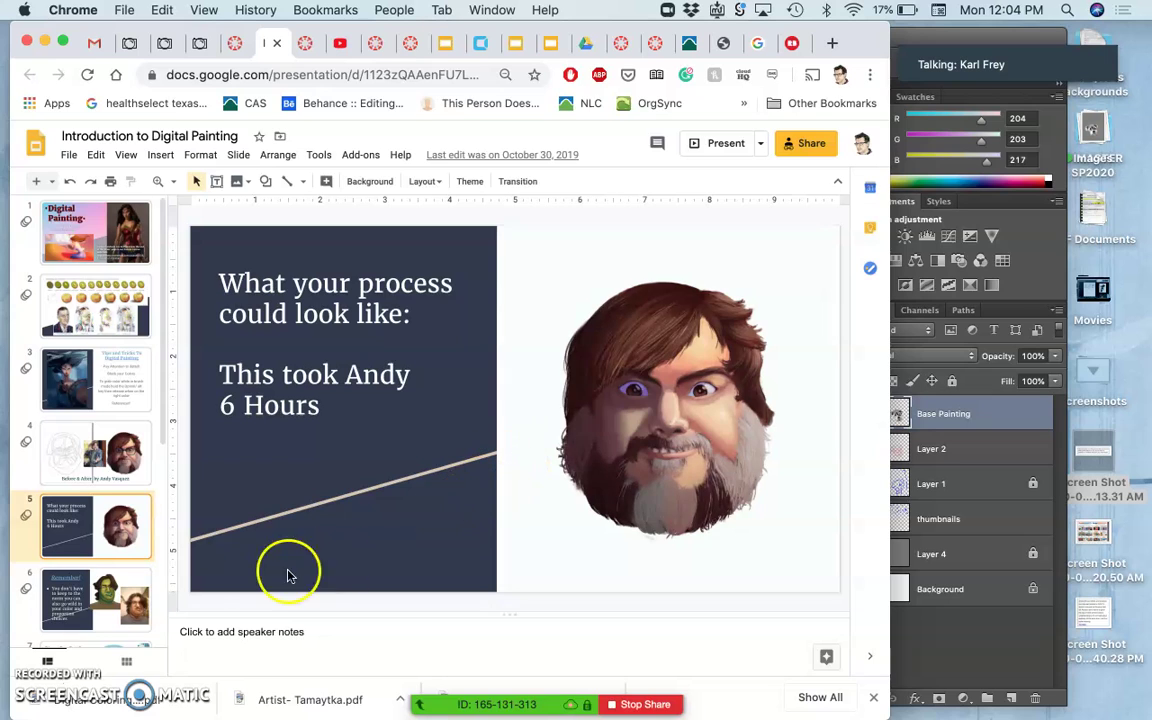
pyautogui.click(124, 598)
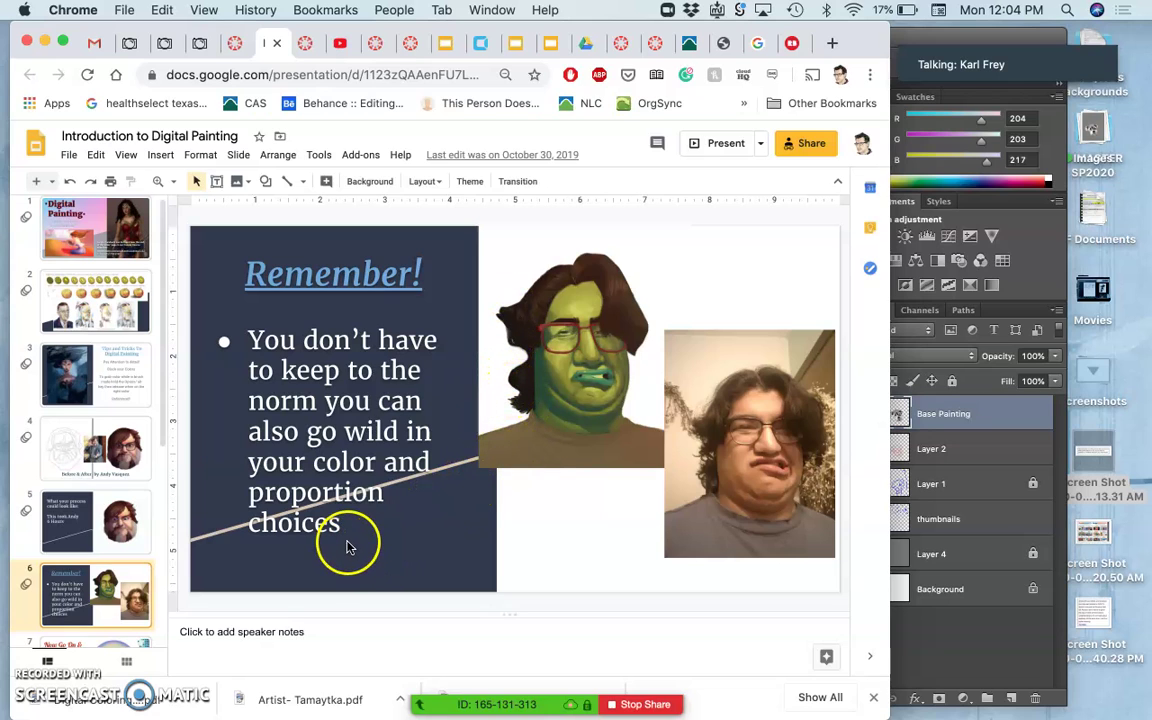
# Step: Go through slides 7 (Now Go On &) and 8 (dragon) to slide 9, Convert your Digital Coloring into Digital Painting
pyautogui.scroll(-3, 97, 578)
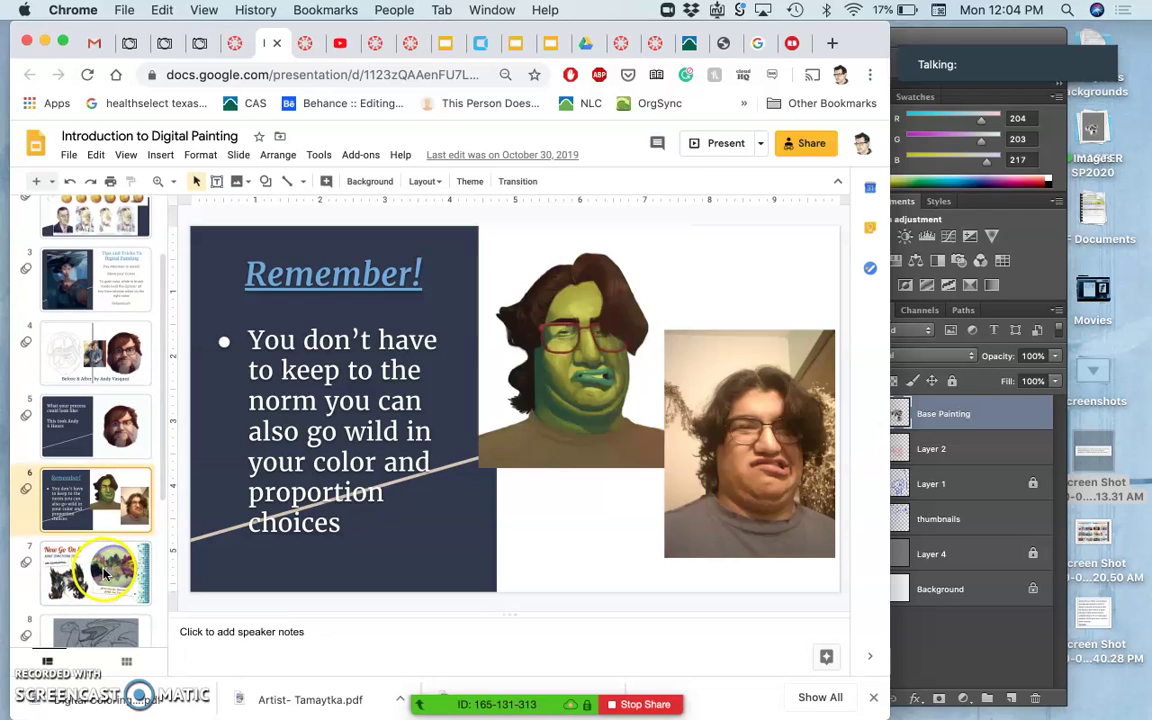
pyautogui.click(105, 573)
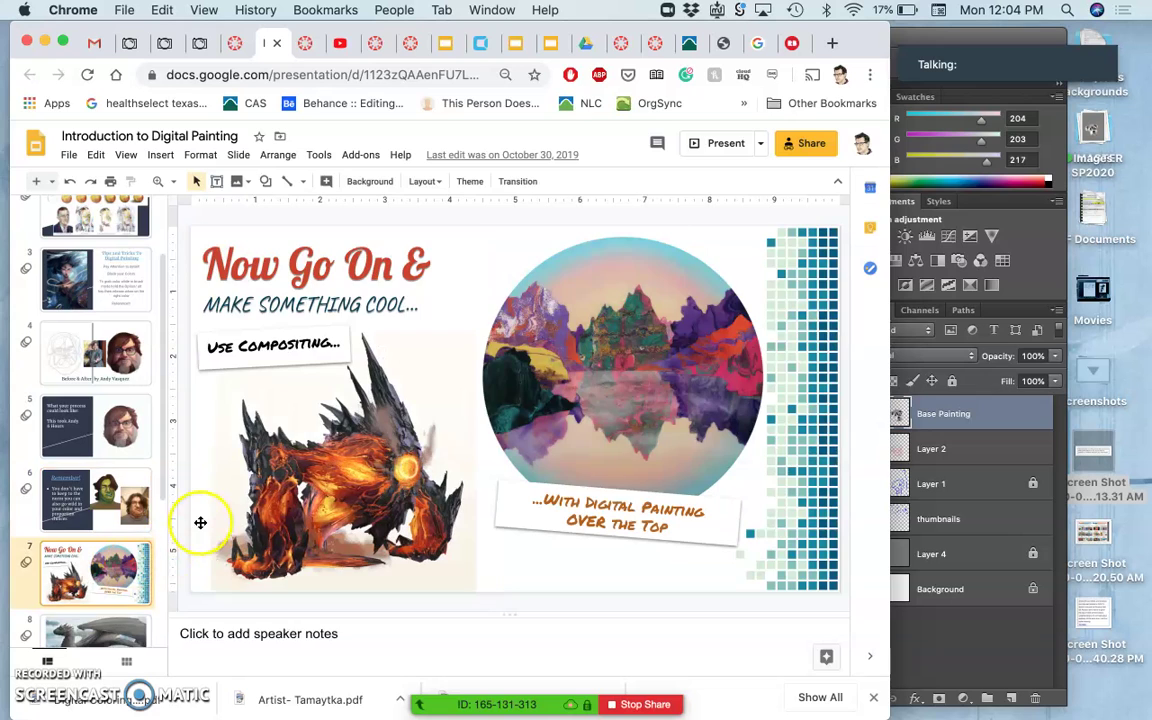
pyautogui.click(261, 467)
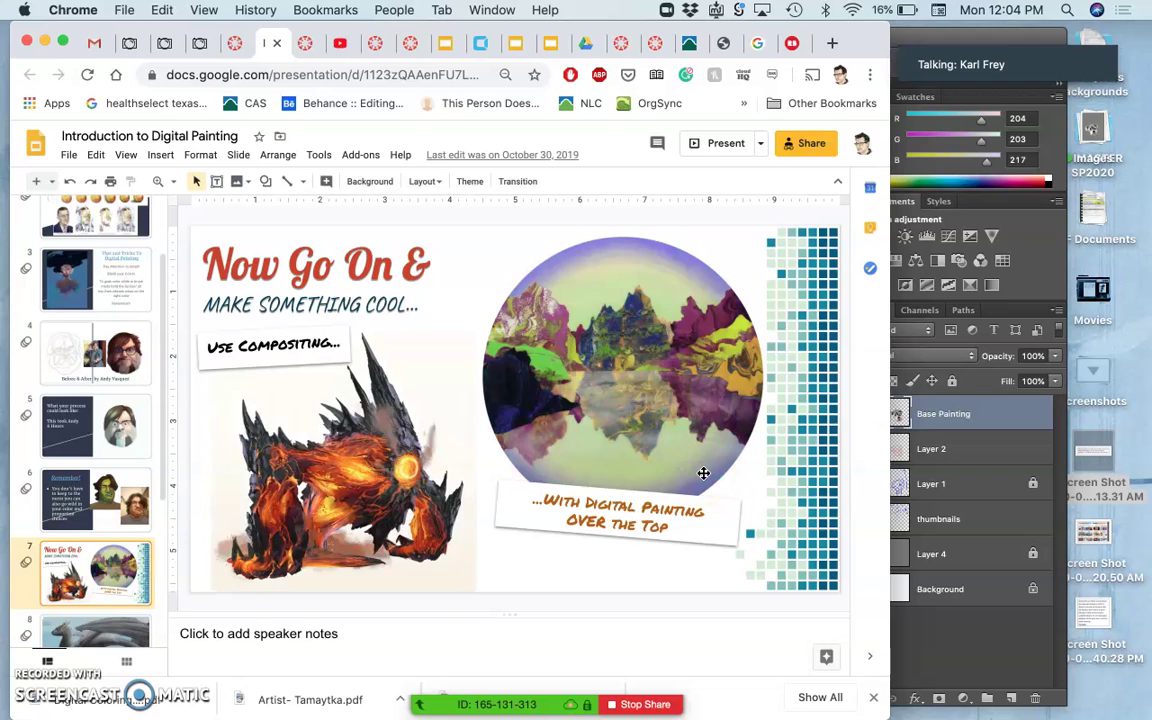
pyautogui.click(687, 460)
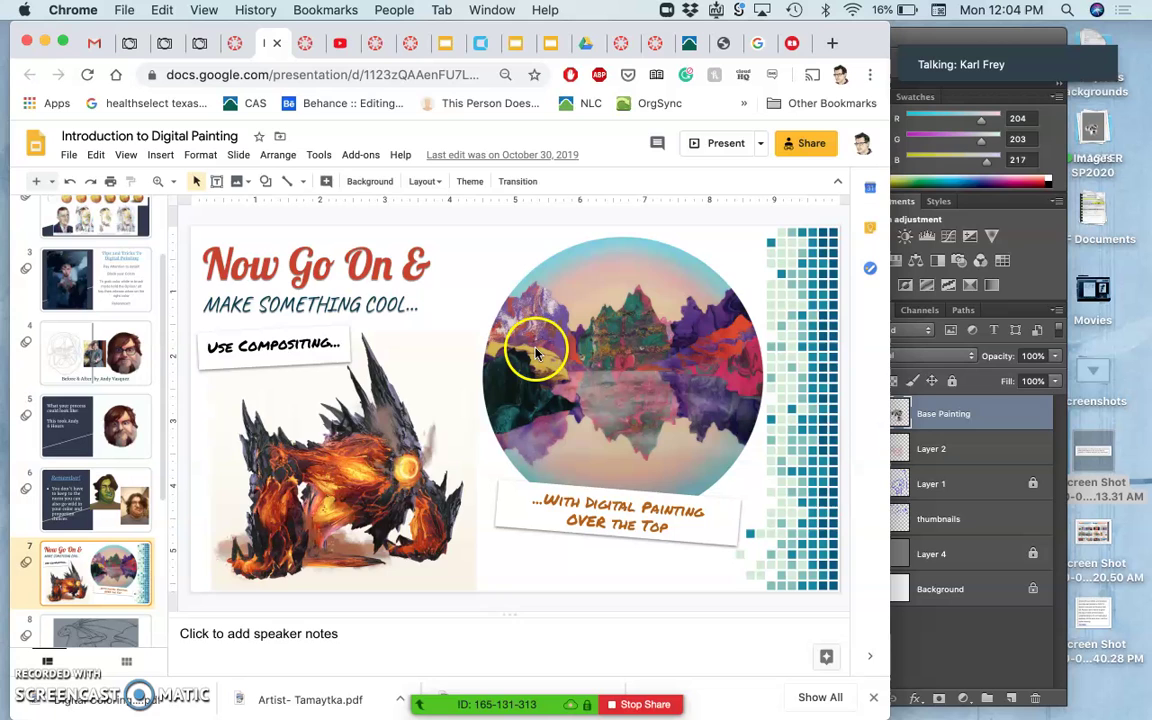
pyautogui.click(109, 633)
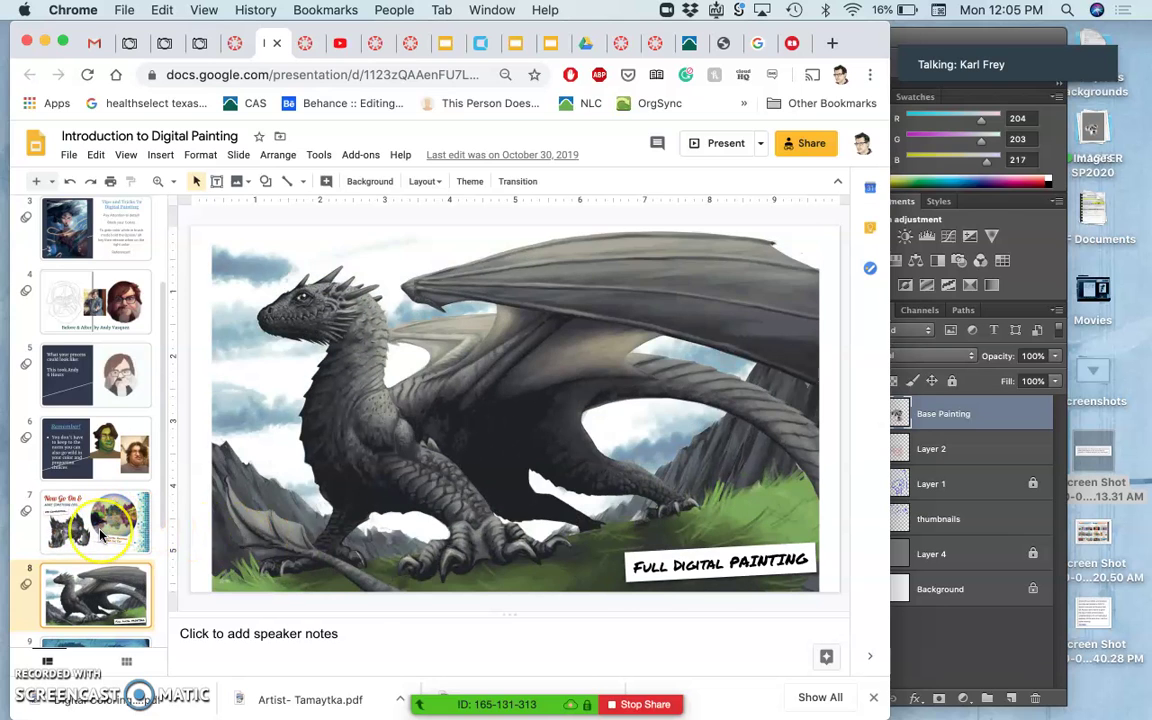
pyautogui.press('Down')
pyautogui.scroll(-2, 95, 505)
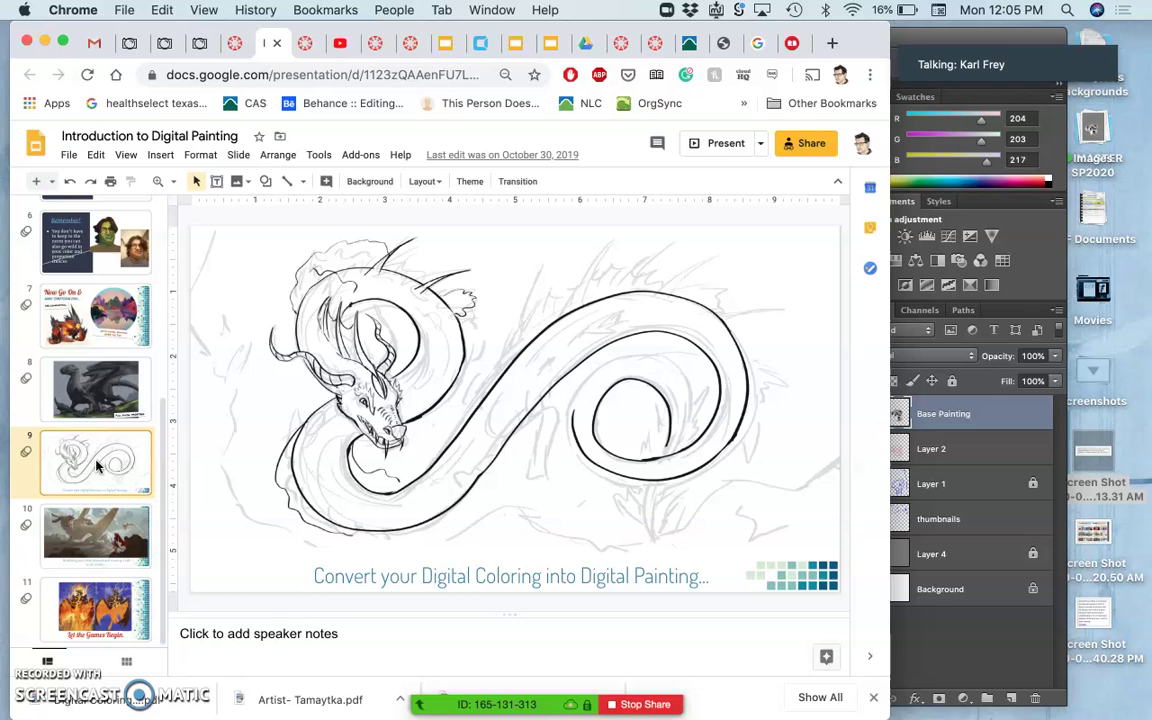
# Step: View slides 9 and 10 of dragon artwork, then the final slide 11, Let the Games Begin
pyautogui.click(145, 438)
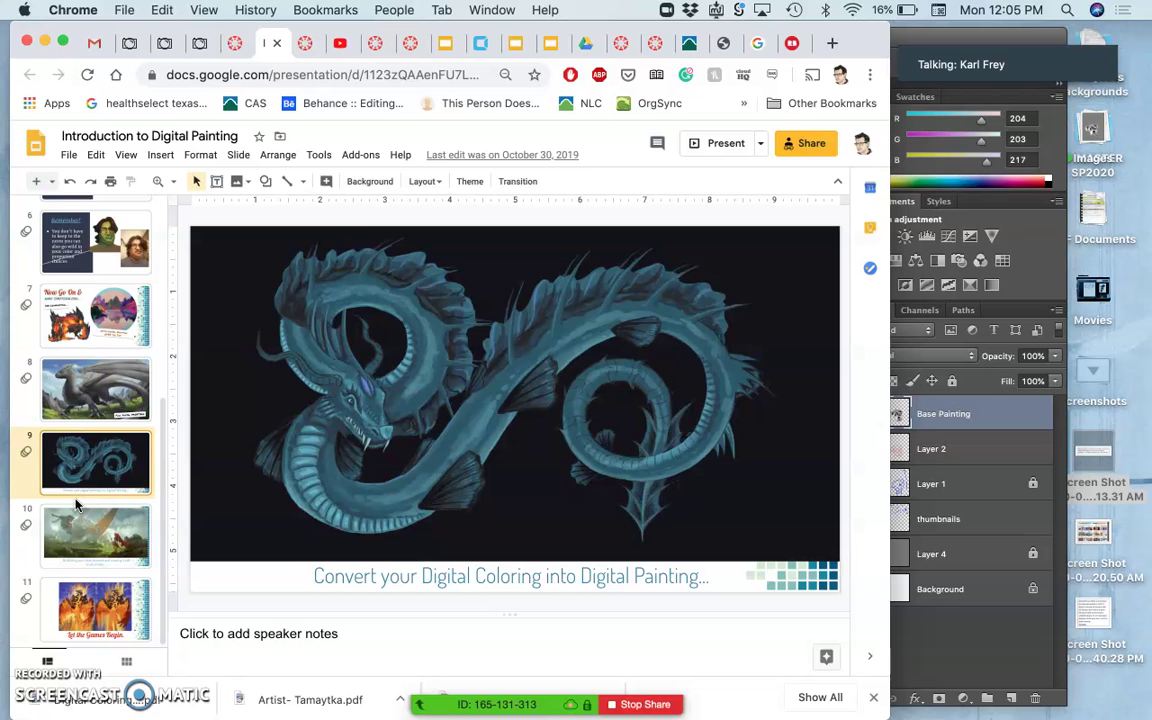
pyautogui.click(116, 530)
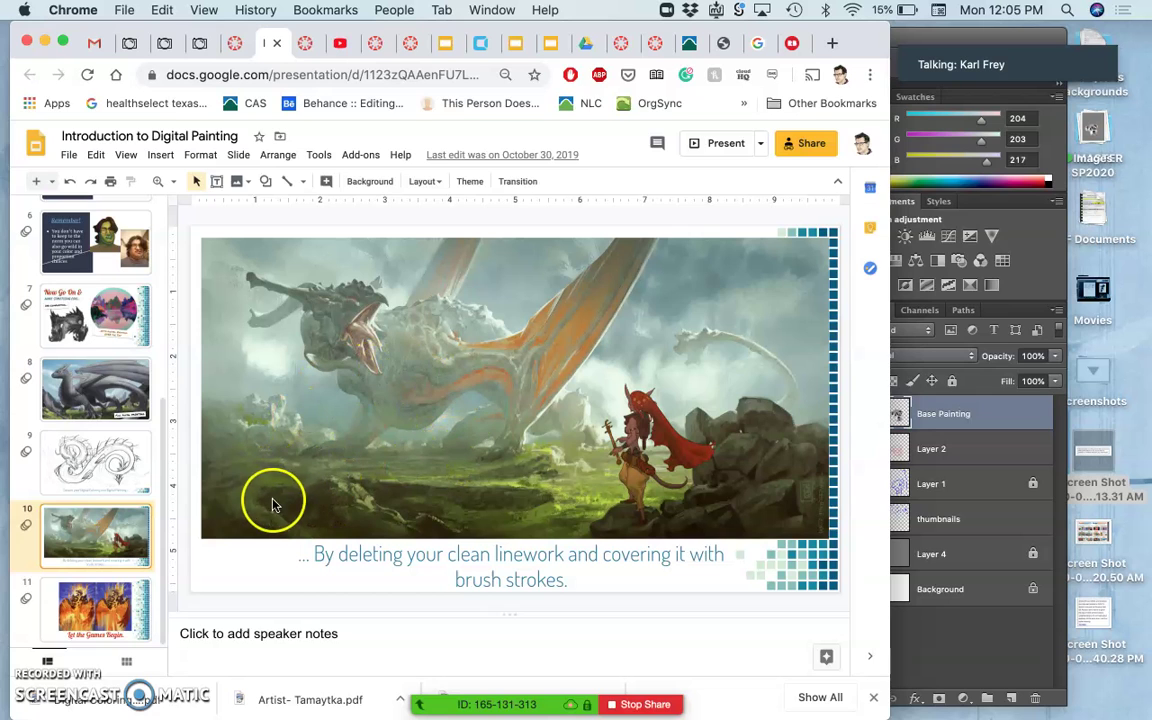
pyautogui.click(97, 597)
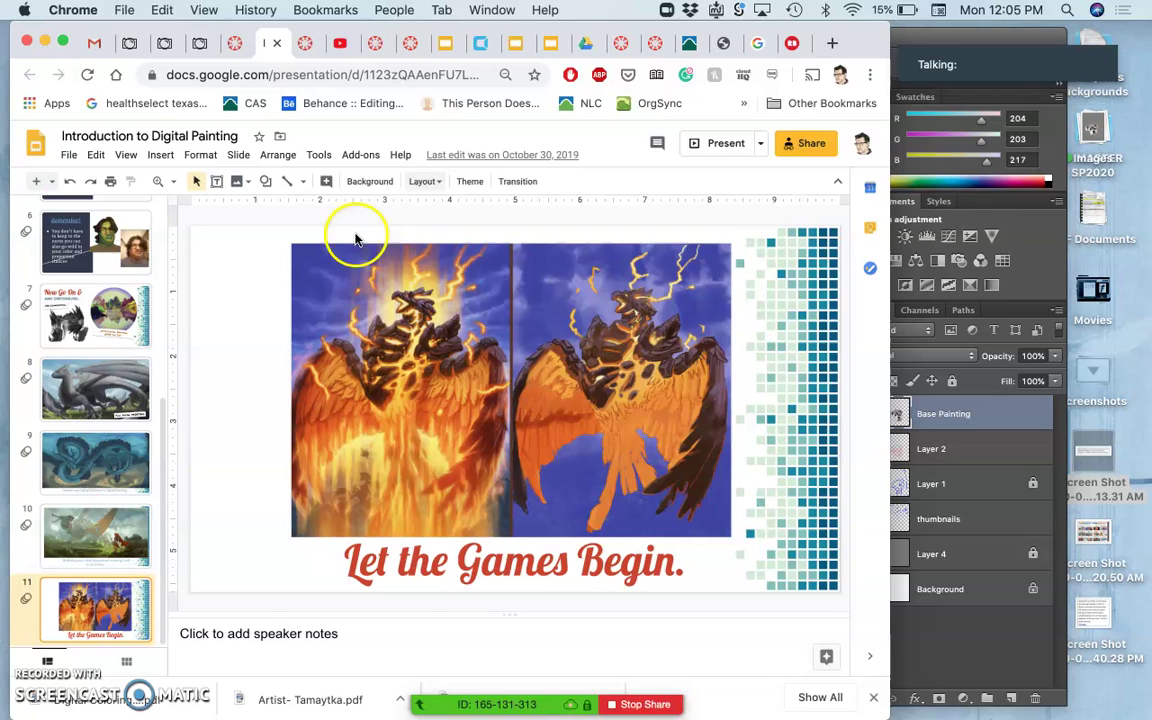
pyautogui.scroll(5, 86, 287)
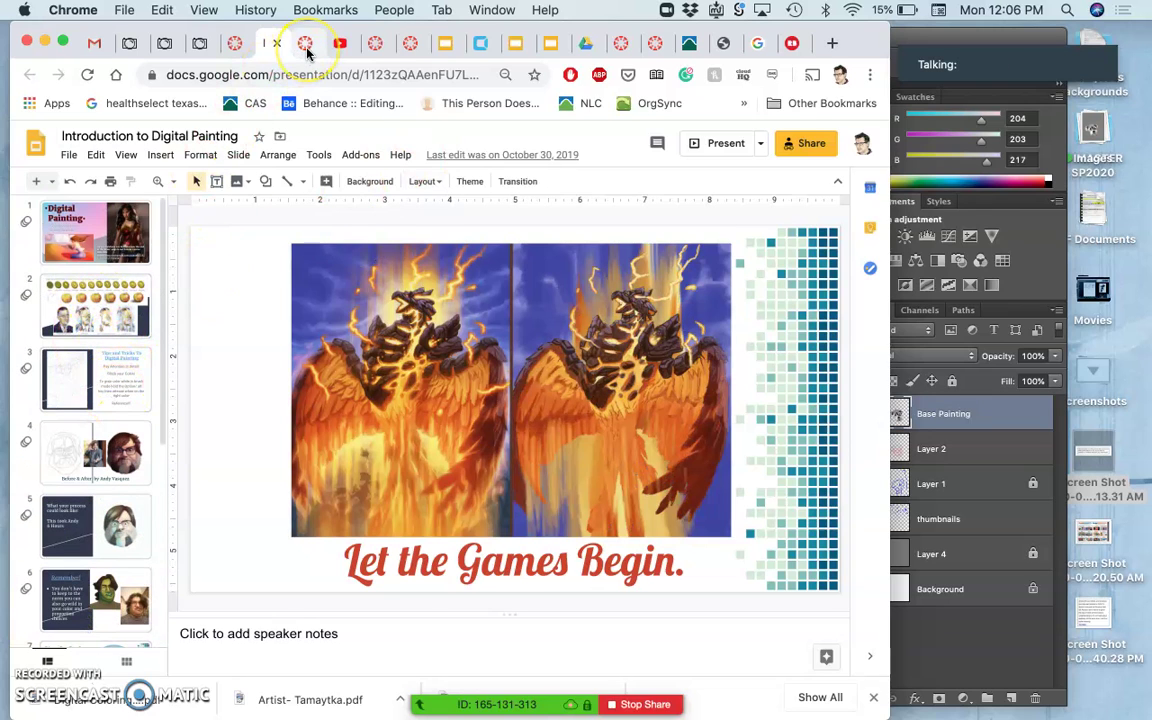
# Step: Open the Inspiring Process Exploration presentation from the course assignments page
pyautogui.click(243, 46)
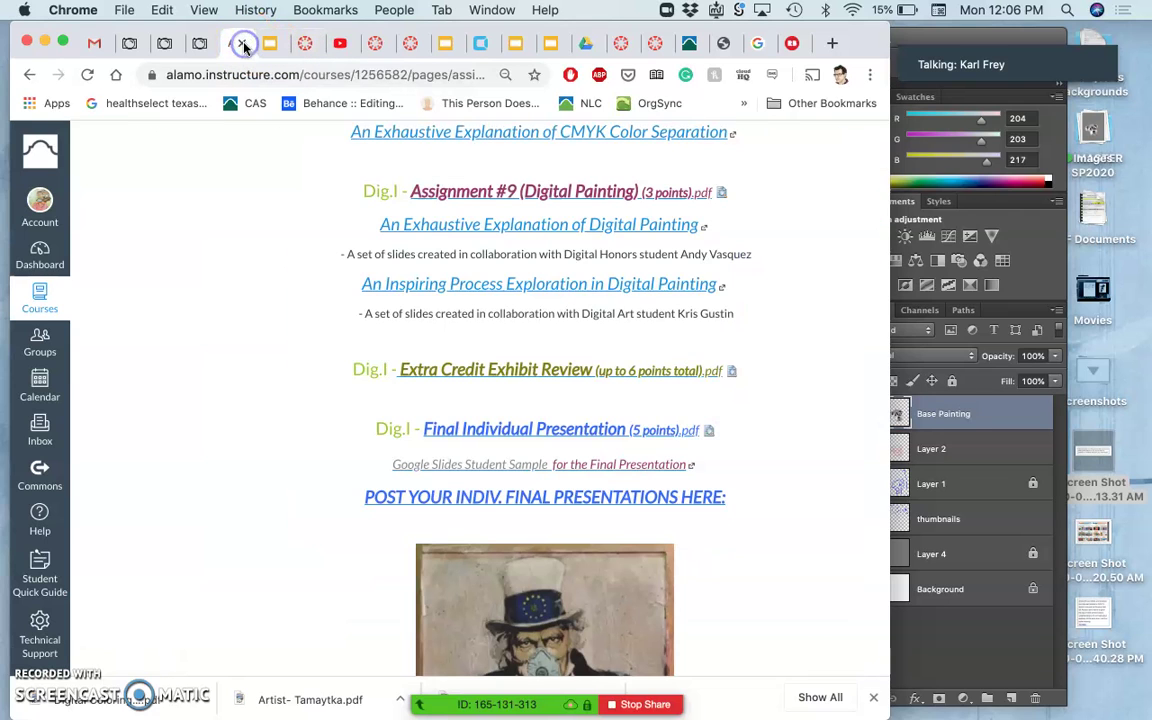
pyautogui.click(588, 285)
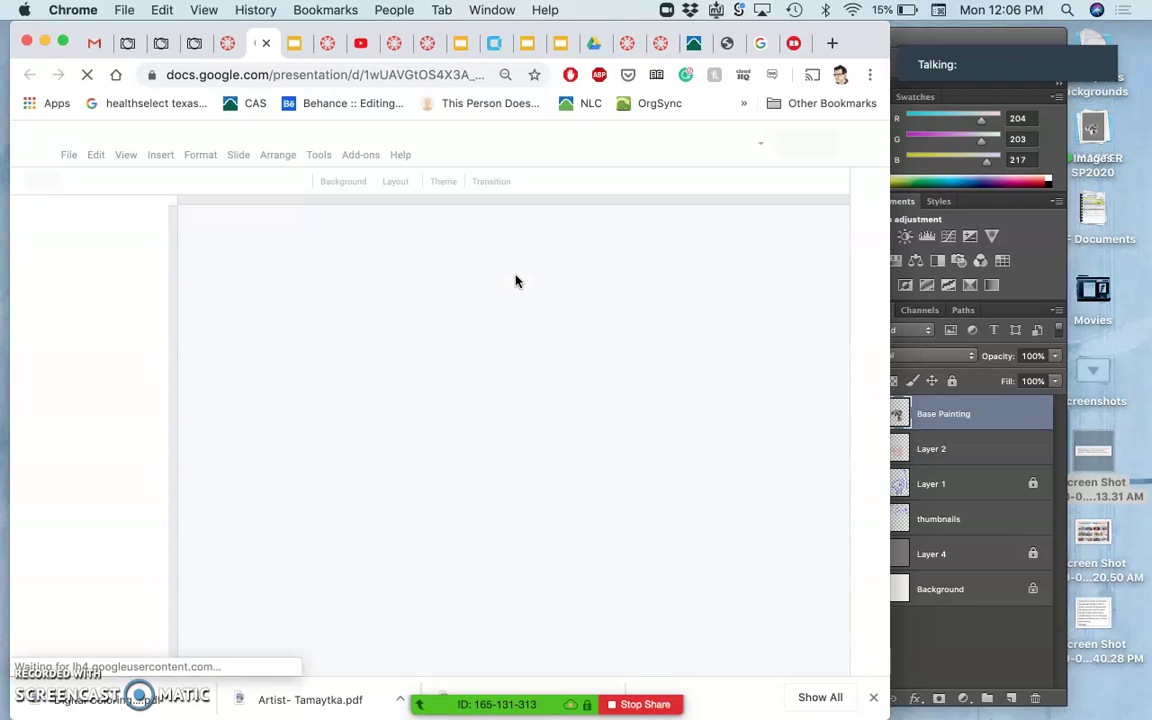
pyautogui.click(578, 365)
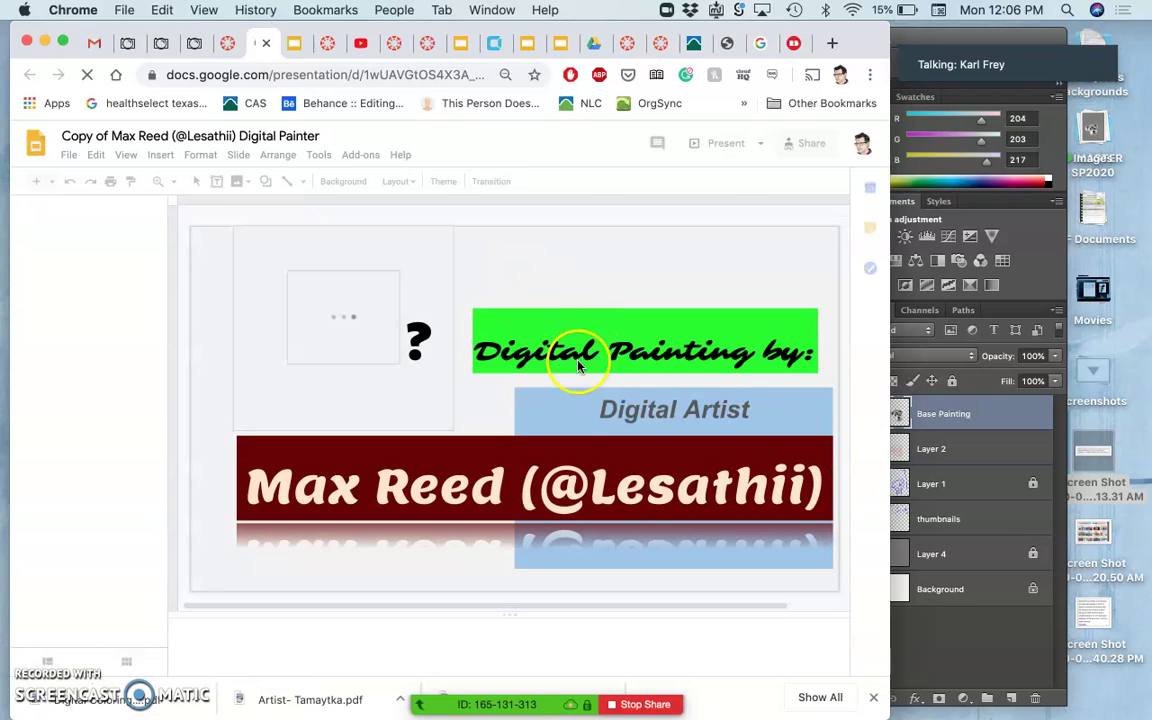
pyautogui.click(424, 358)
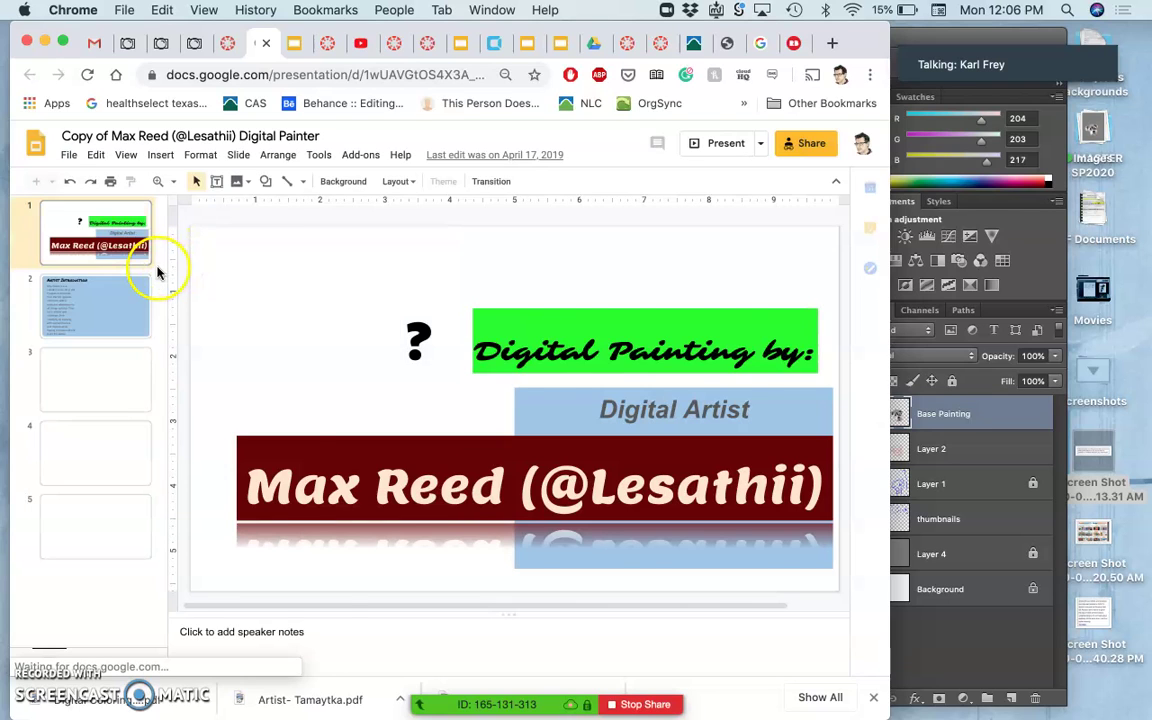
# Step: View the Artist Introduction and How did they start? slides, then the Painting Process slide
pyautogui.click(126, 332)
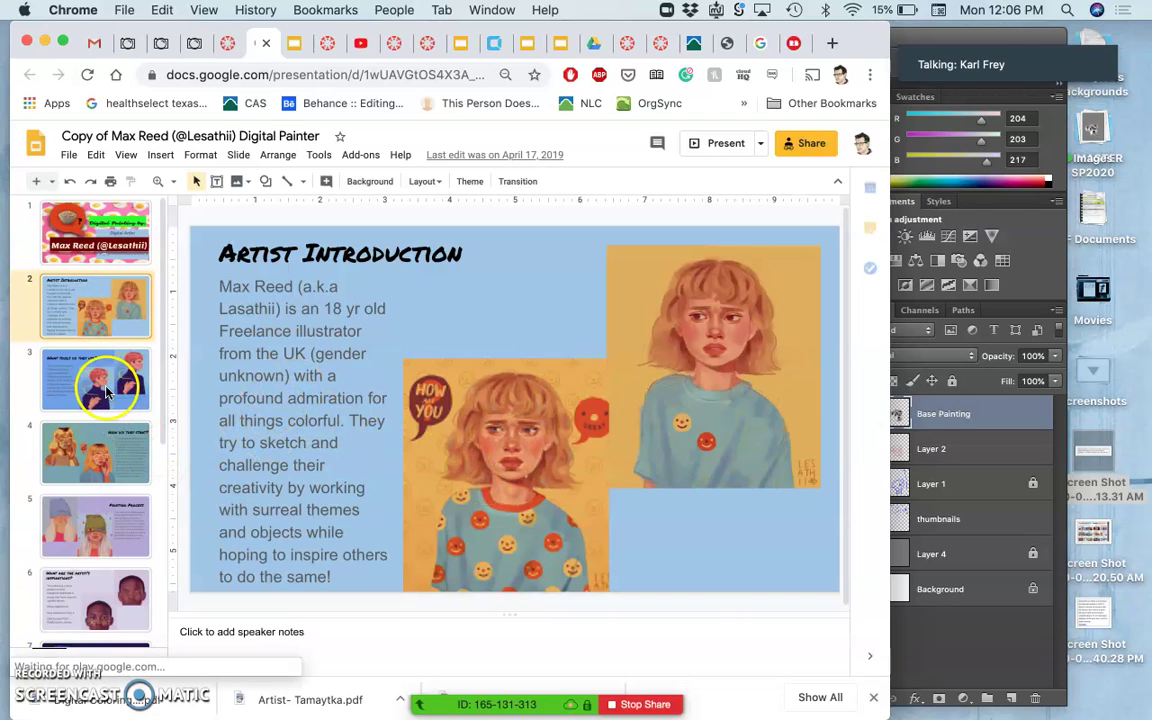
pyautogui.click(124, 460)
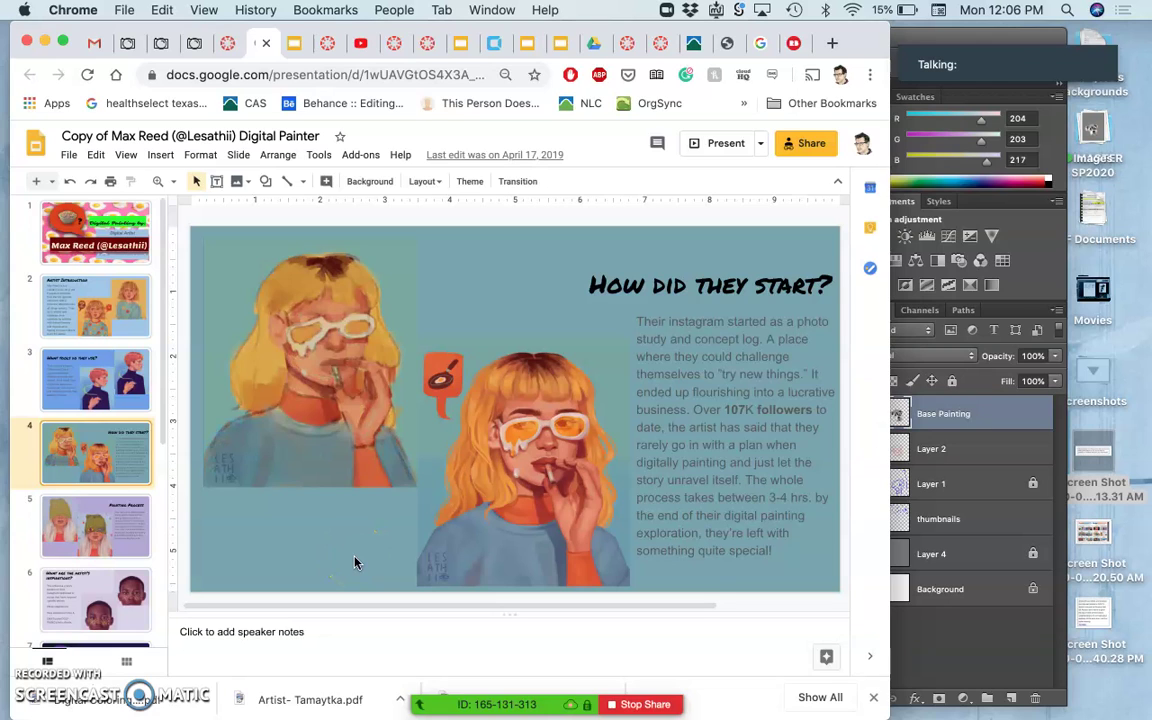
pyautogui.click(391, 533)
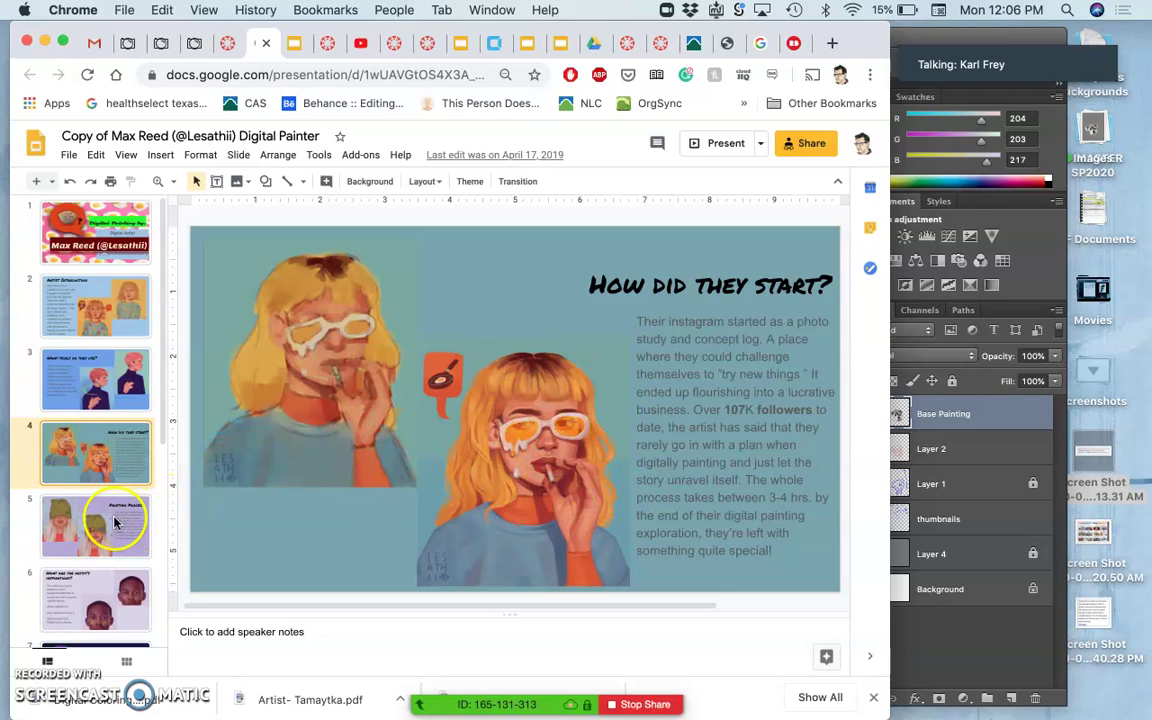
pyautogui.click(118, 548)
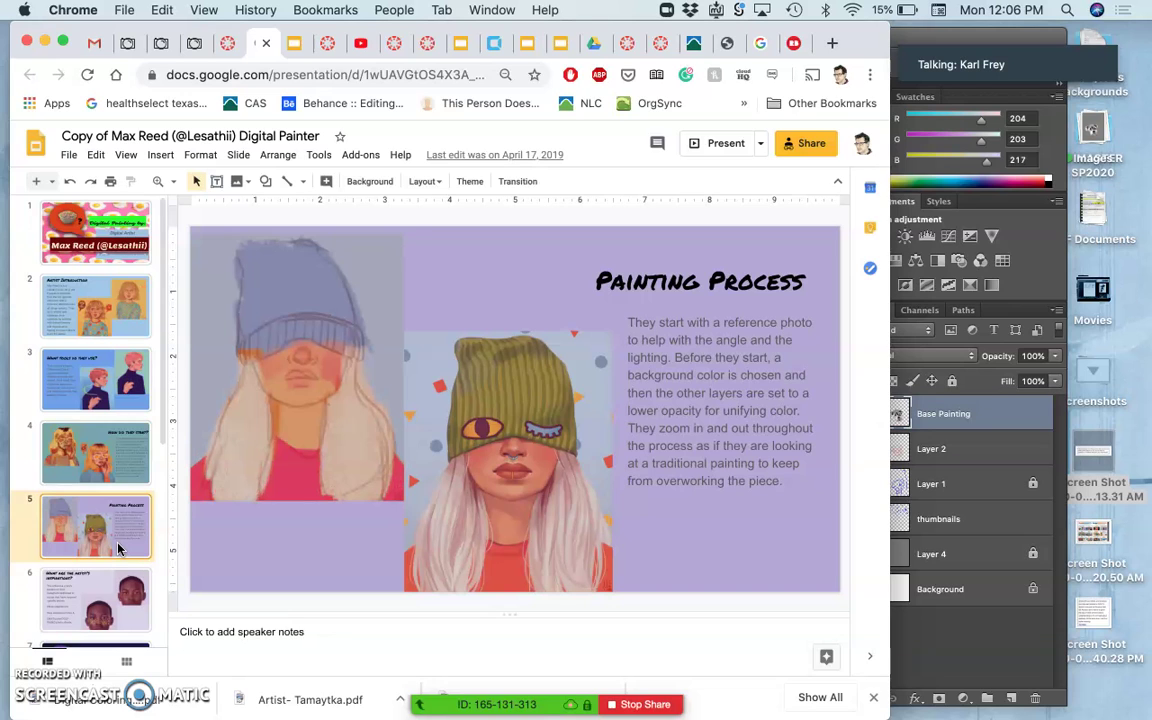
# Step: Browse slide 6, slide 7 (A Viewer's Thoughts) and slide 11 of the artist deck
pyautogui.click(124, 622)
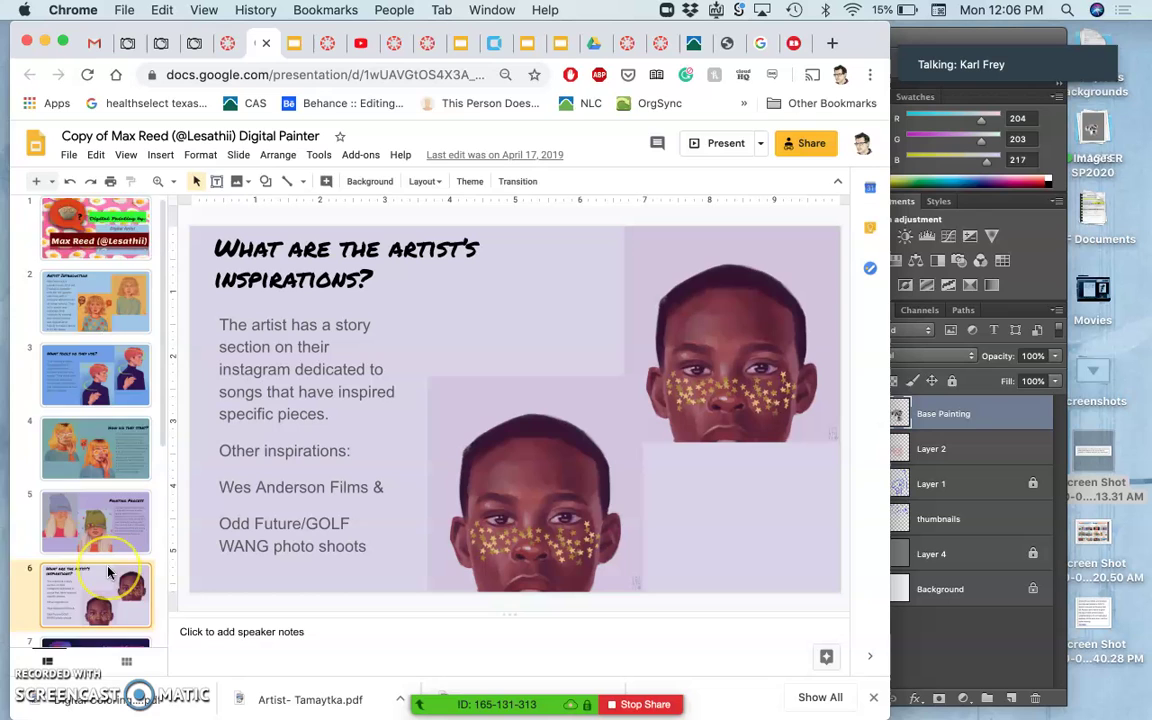
pyautogui.scroll(-3, 109, 572)
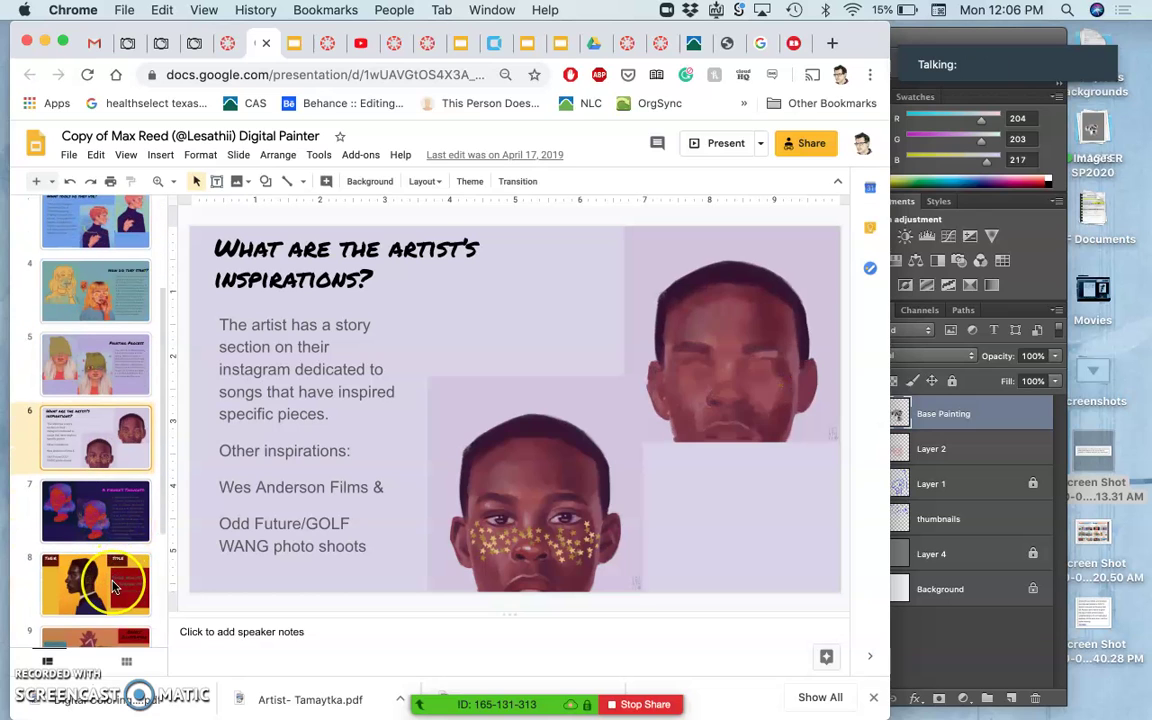
pyautogui.click(124, 531)
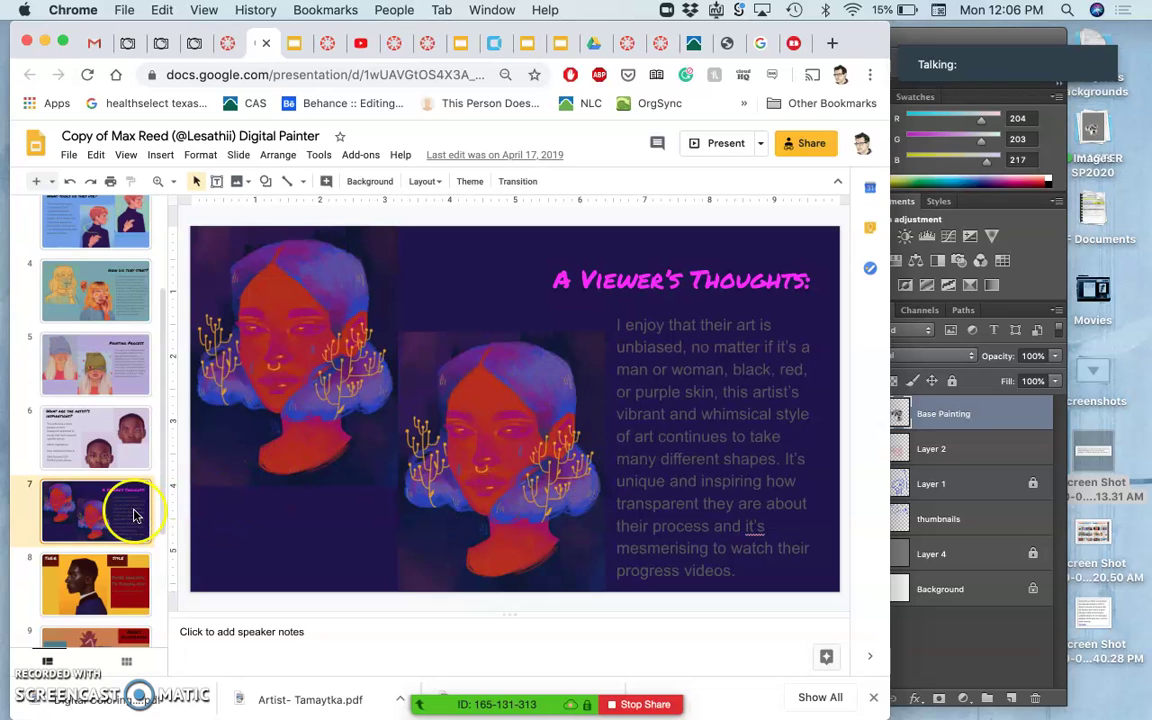
pyautogui.scroll(-4, 115, 573)
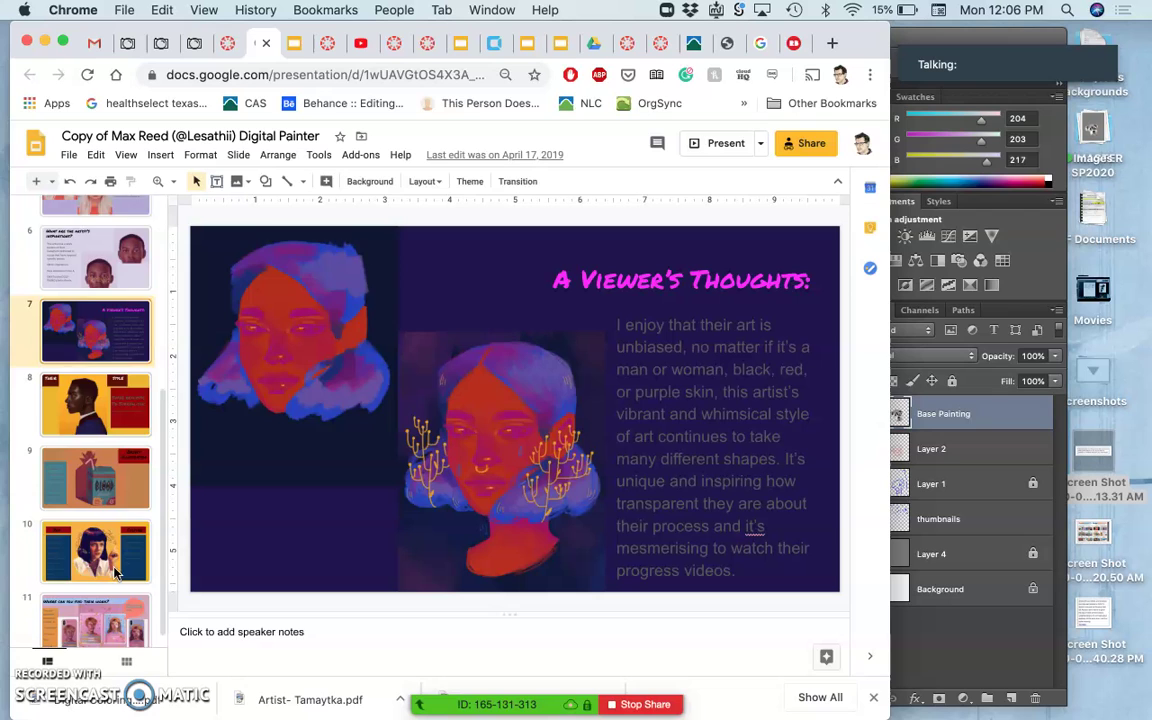
pyautogui.click(108, 634)
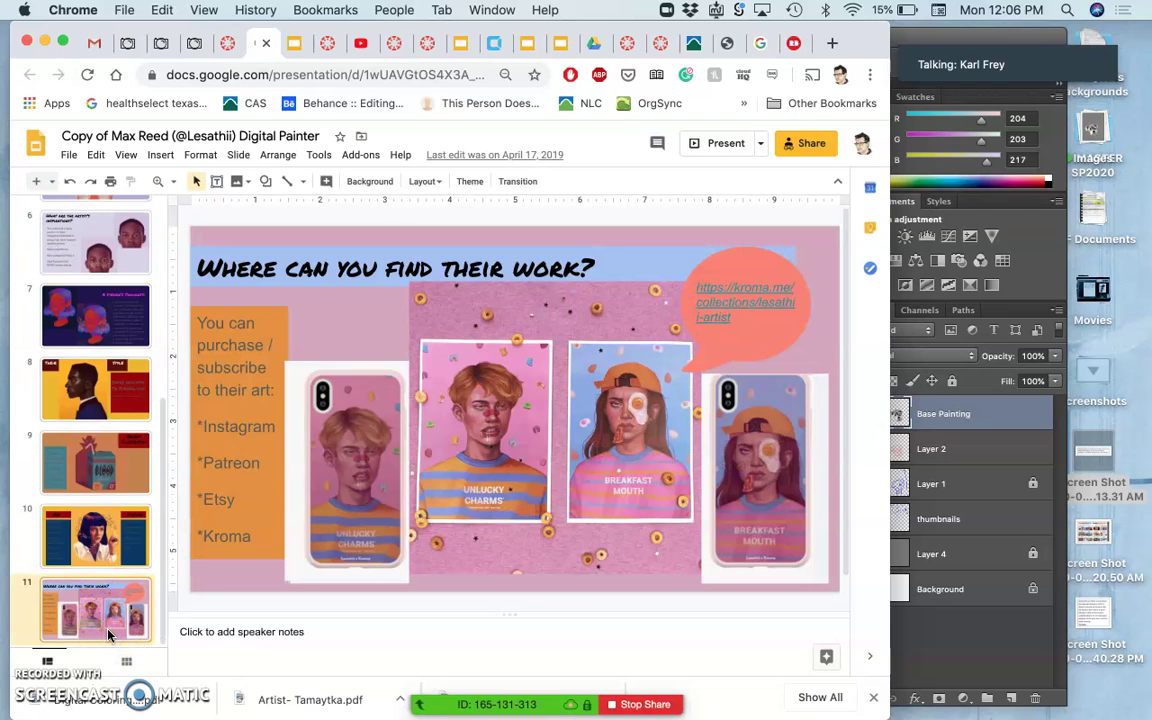
# Step: Go back to slide 9, Object Illustration, and minimize the browser to reveal Photoshop
pyautogui.click(119, 545)
pyautogui.click(124, 472)
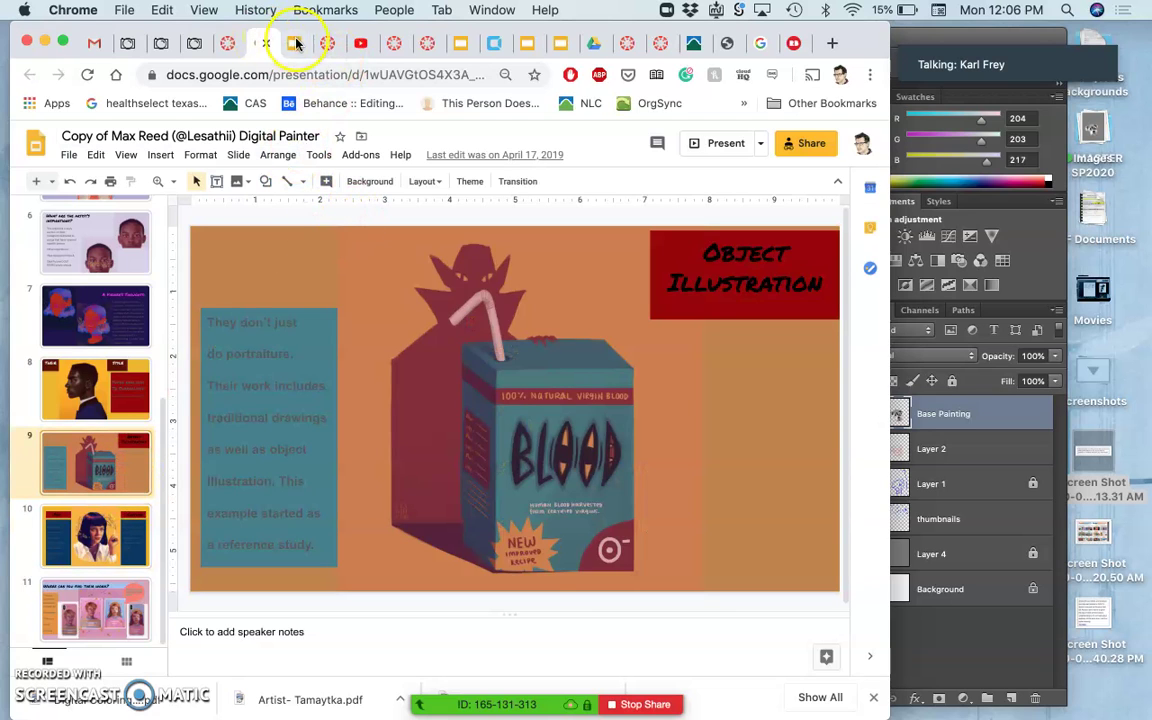
pyautogui.click(44, 42)
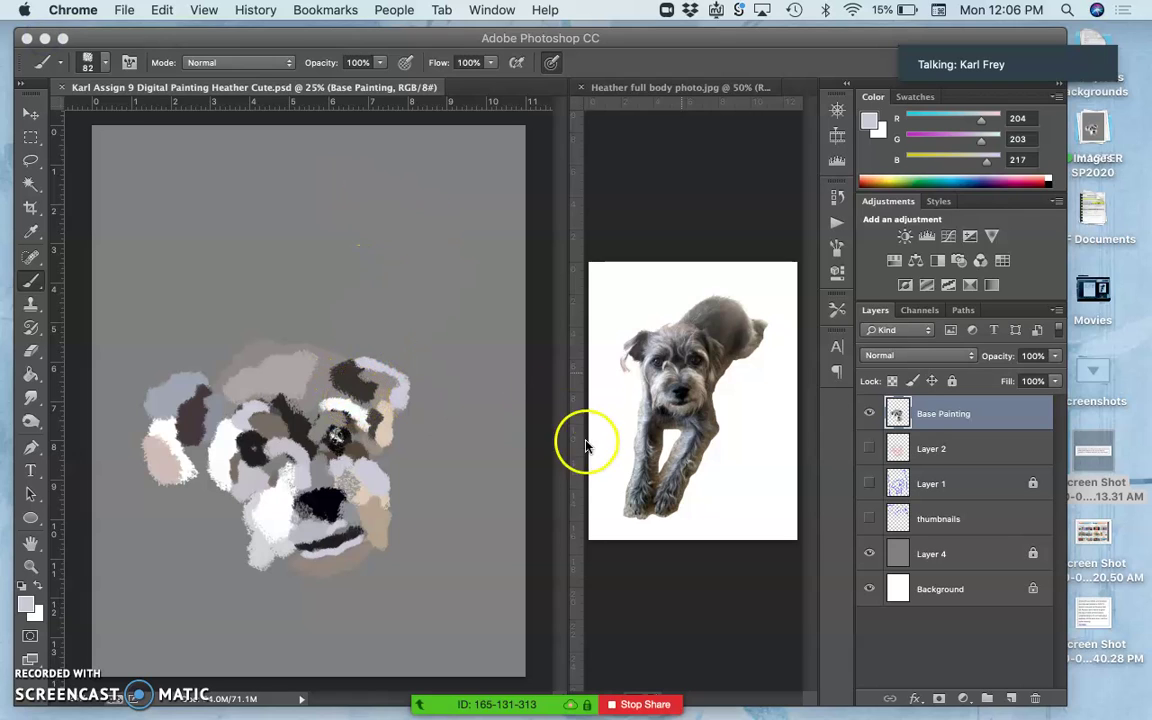
pyautogui.click(869, 414)
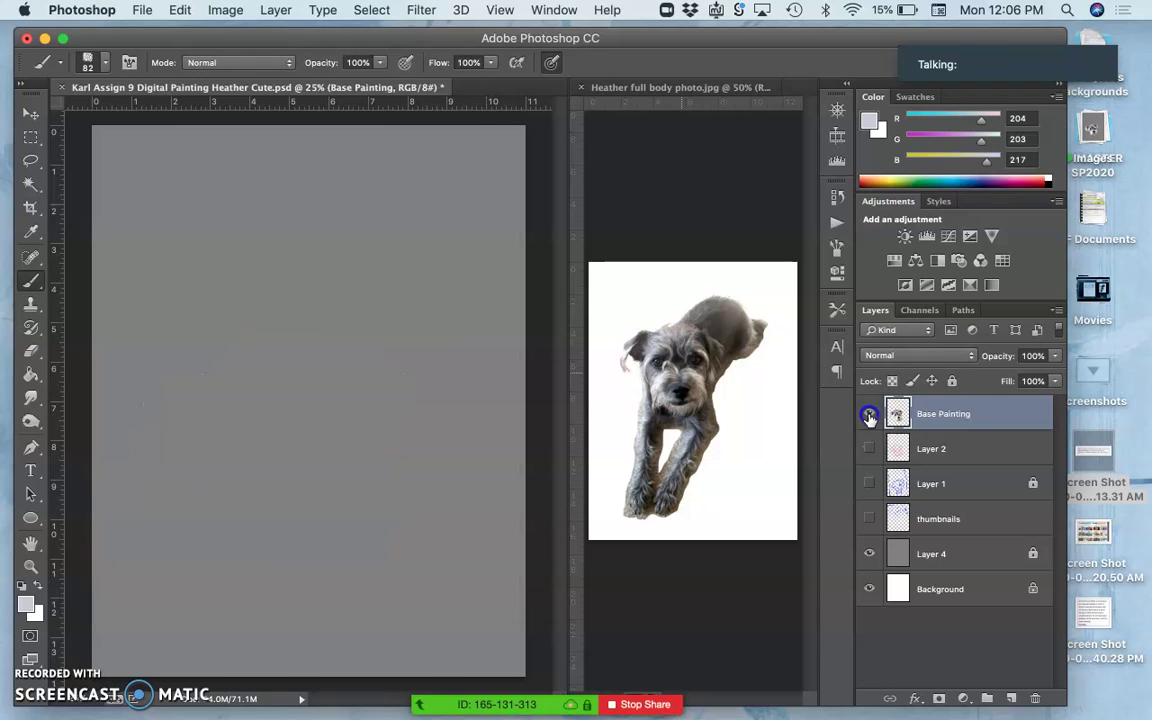
pyautogui.click(869, 414)
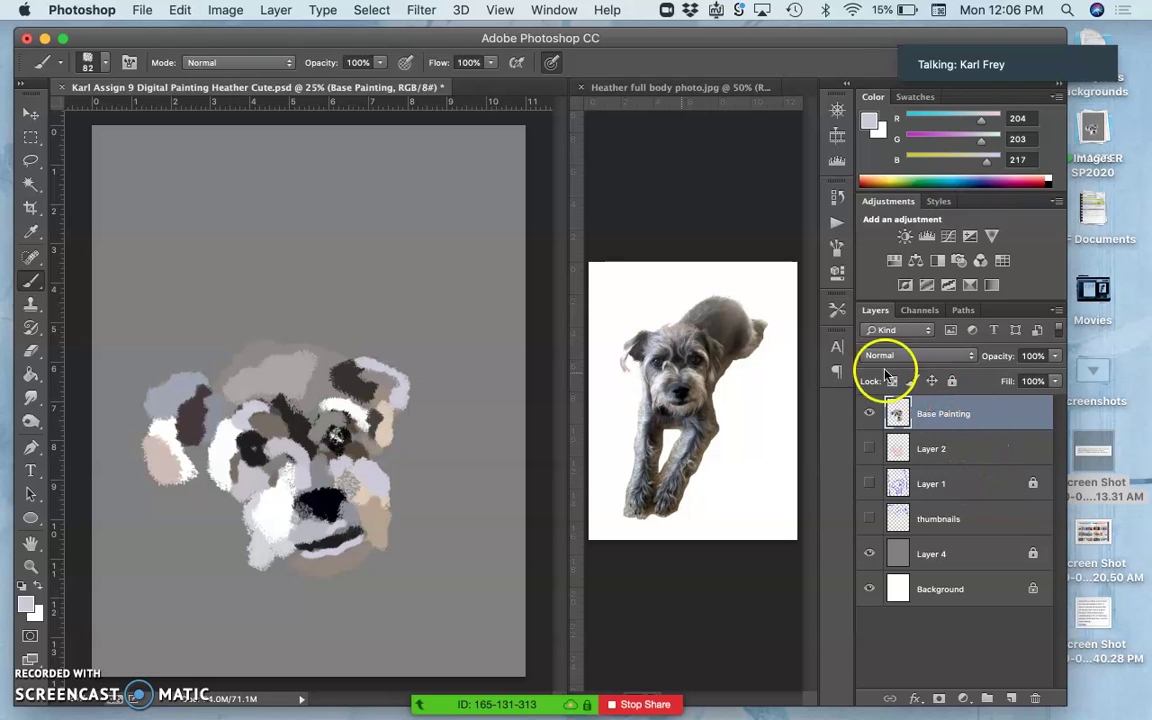
pyautogui.click(867, 554)
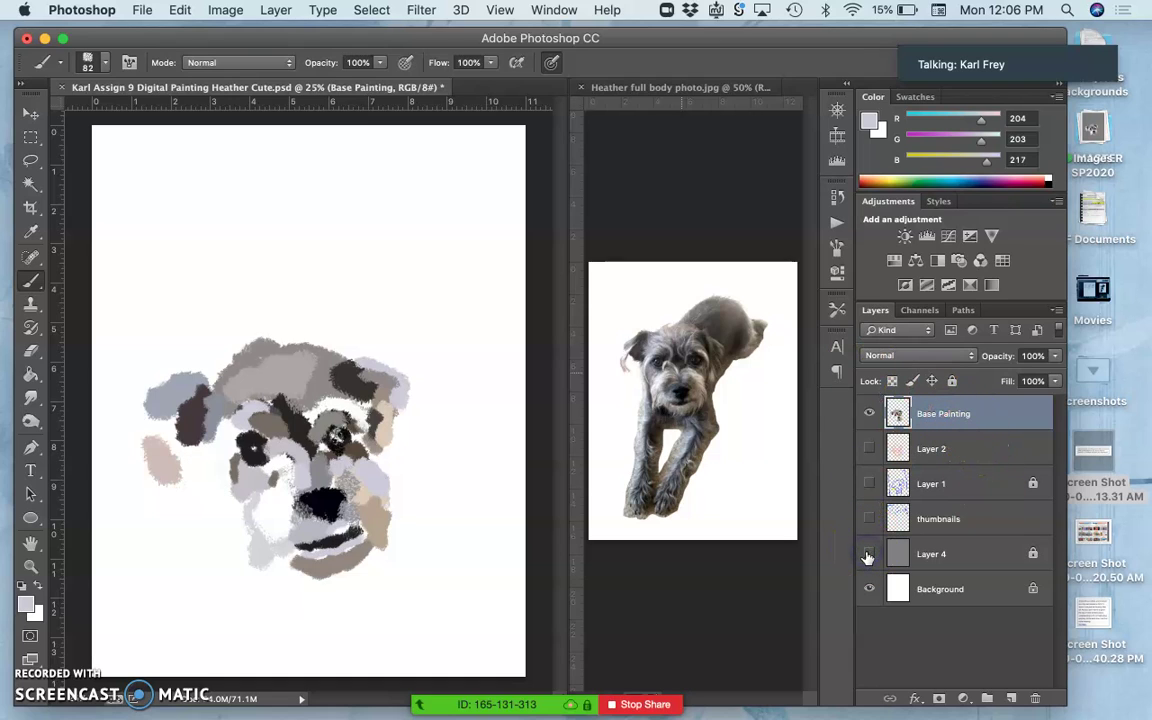
pyautogui.click(867, 554)
pyautogui.click(867, 554)
pyautogui.click(867, 554)
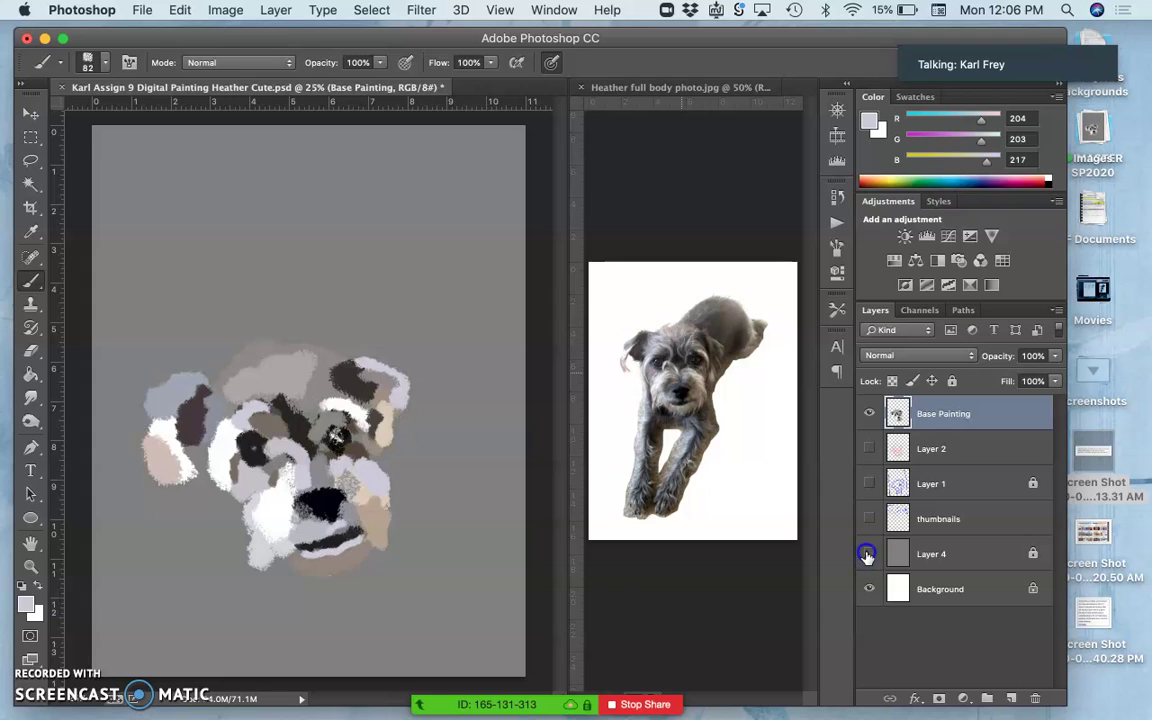
# Step: Select the grey background around the dog head with the Magic Wand set to Contiguous
pyautogui.click(867, 554)
pyautogui.click(867, 554)
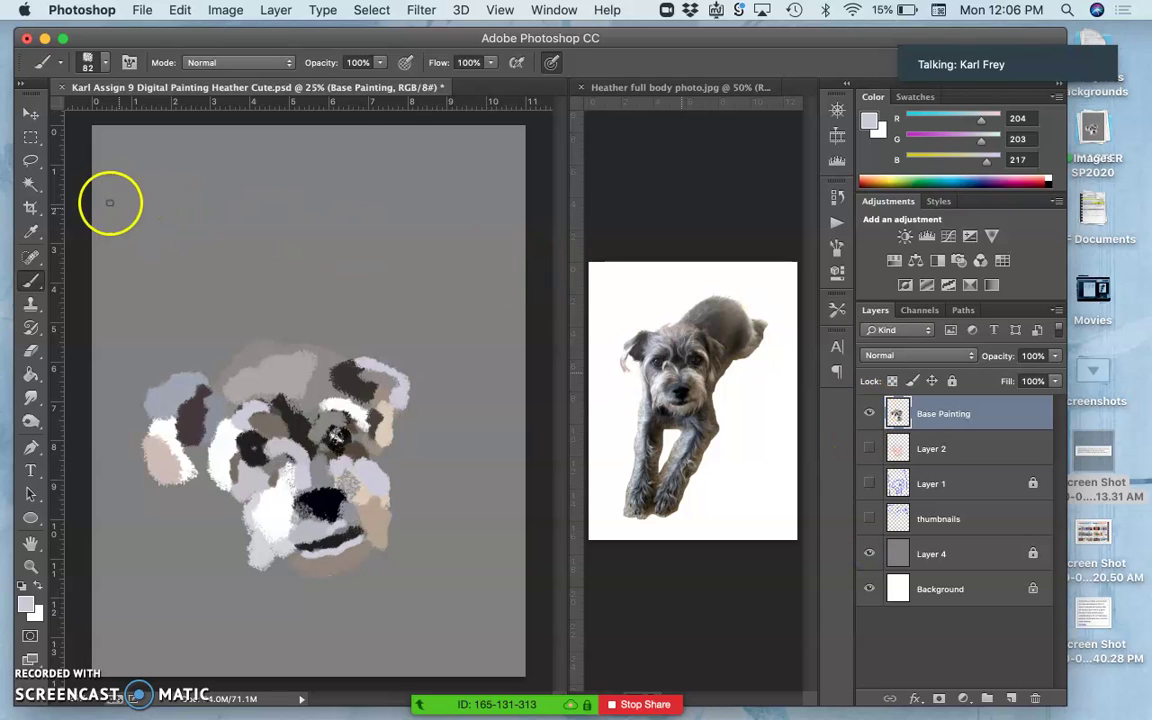
pyautogui.click(31, 182)
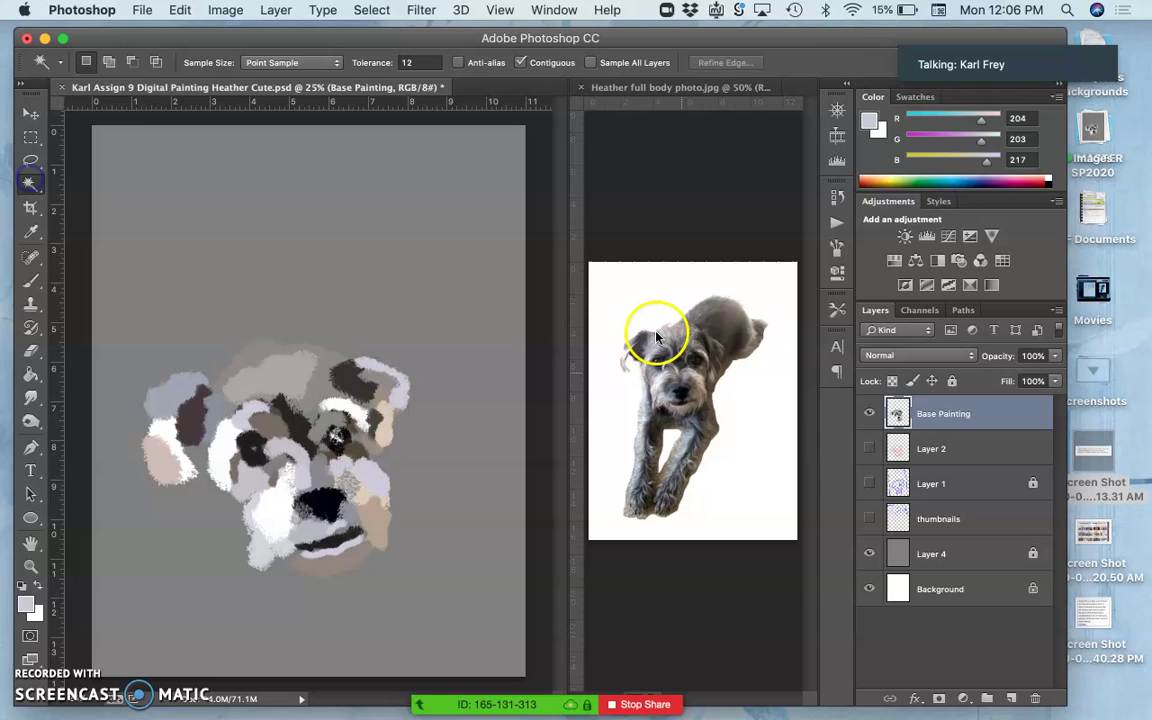
pyautogui.click(520, 63)
pyautogui.click(397, 191)
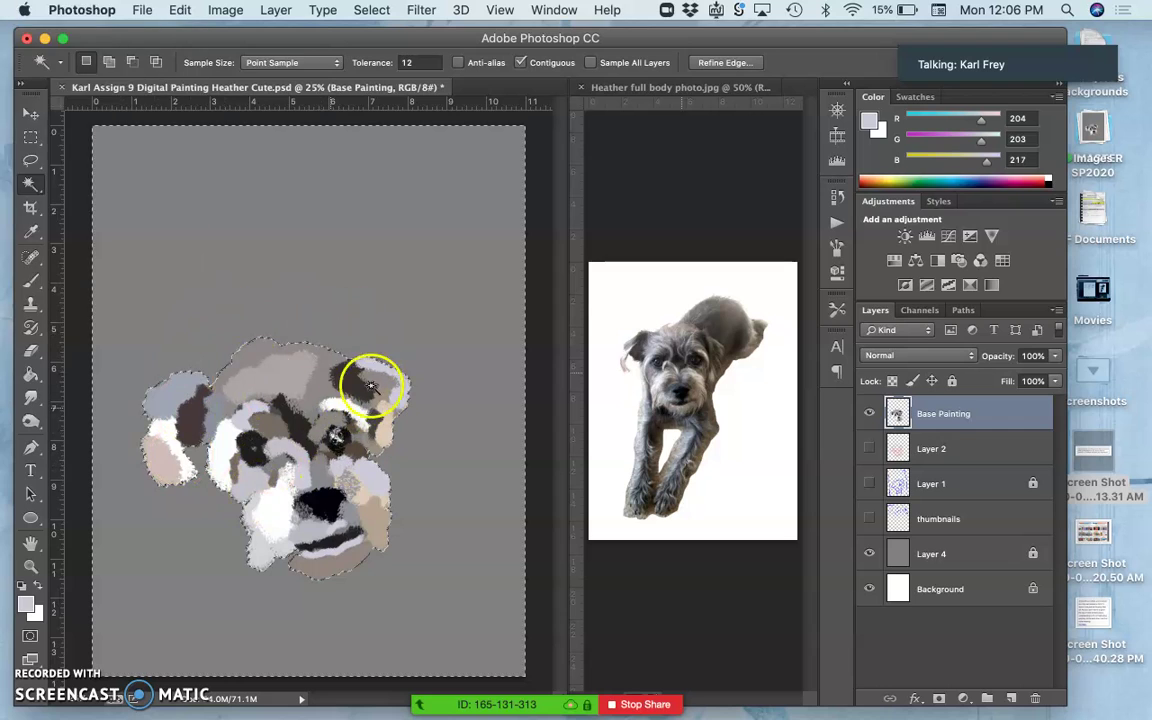
# Step: Hide Base Painting, make Layer 4 active and unlock it so it can be copied
pyautogui.click(866, 413)
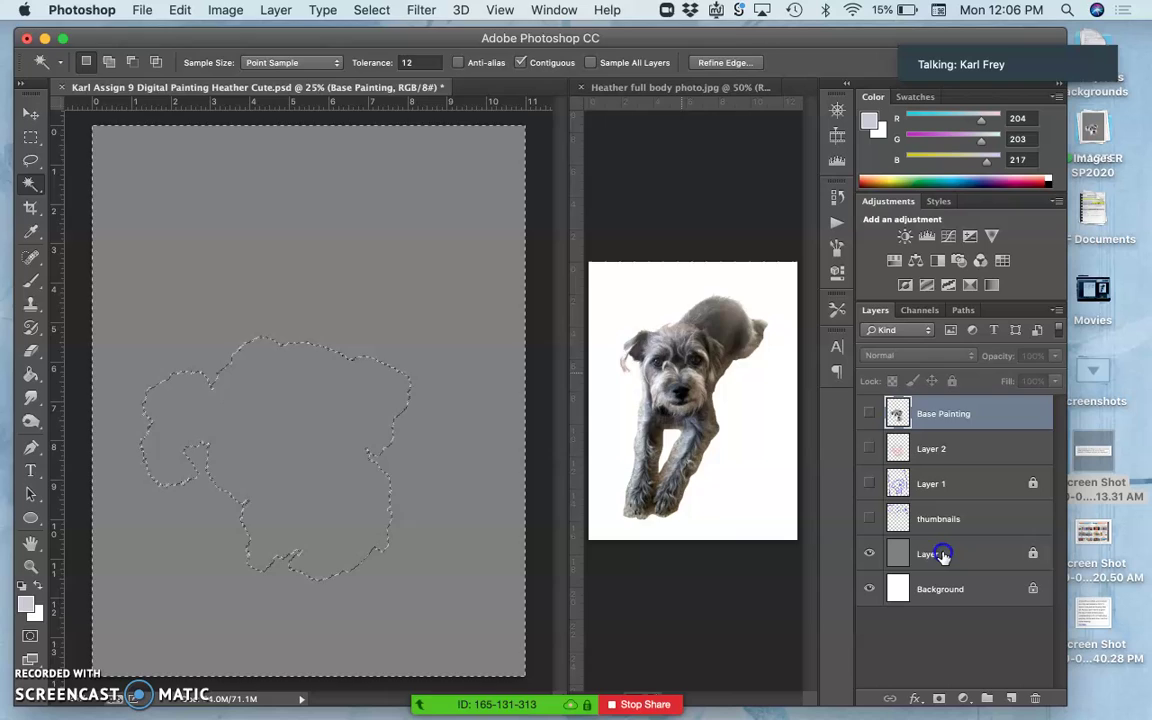
pyautogui.click(935, 551)
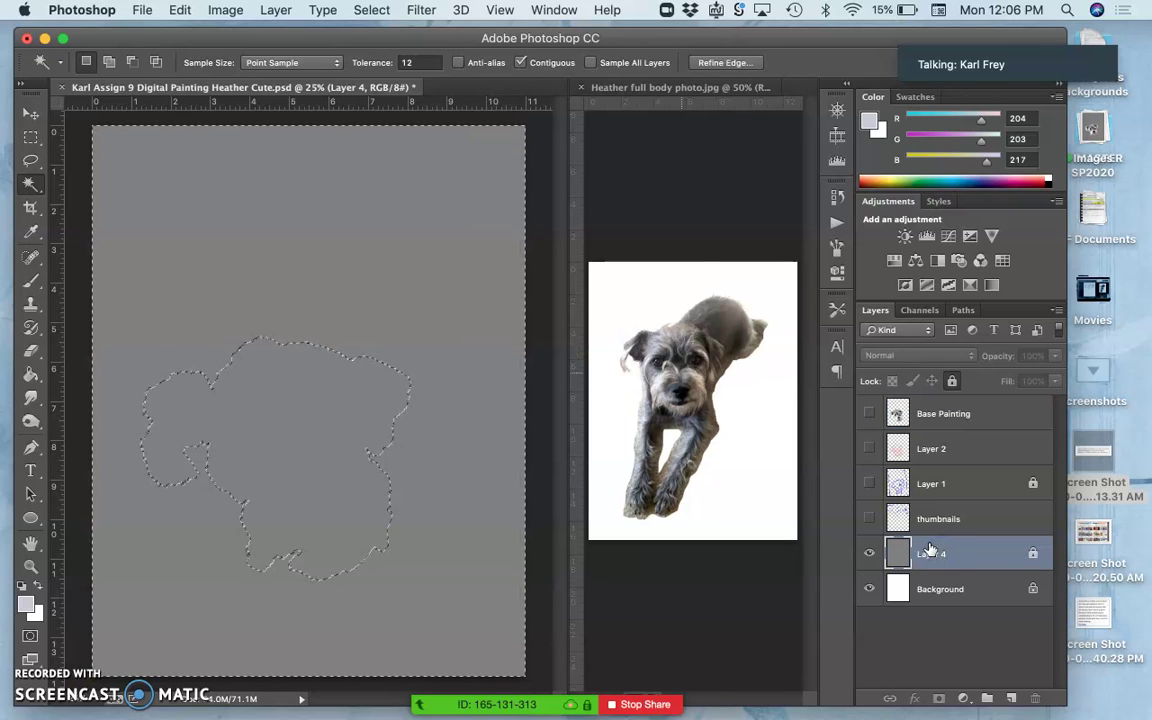
pyautogui.press('super+j')
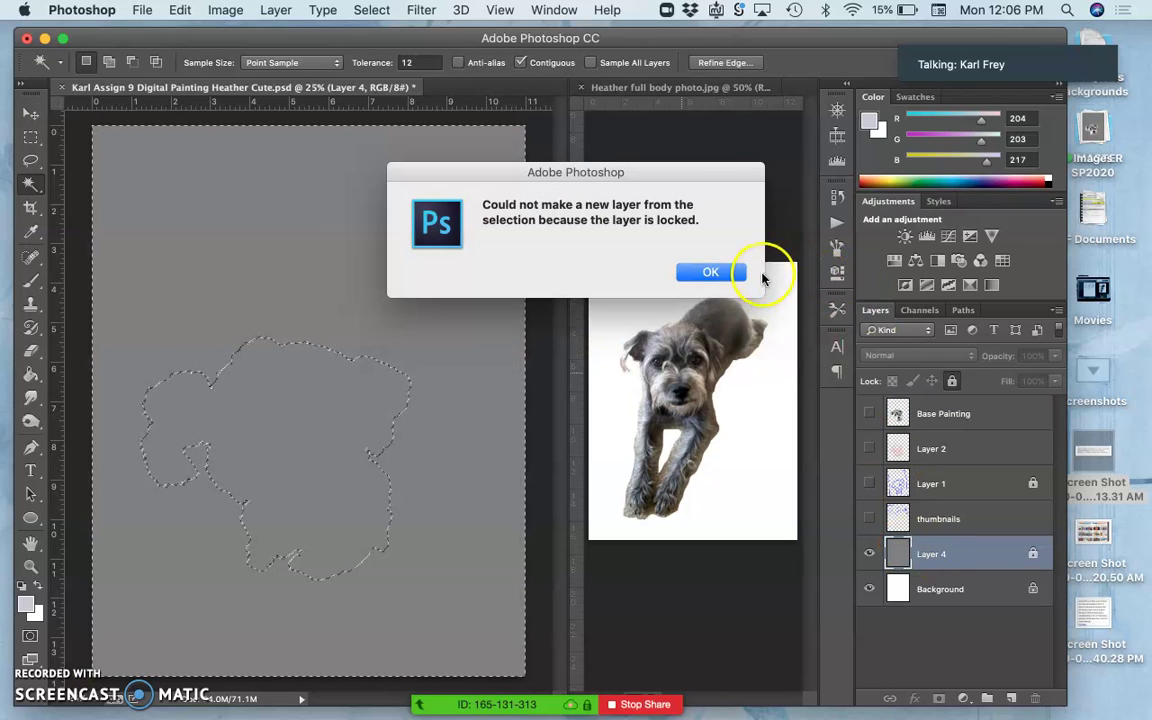
pyautogui.click(735, 273)
pyautogui.click(952, 380)
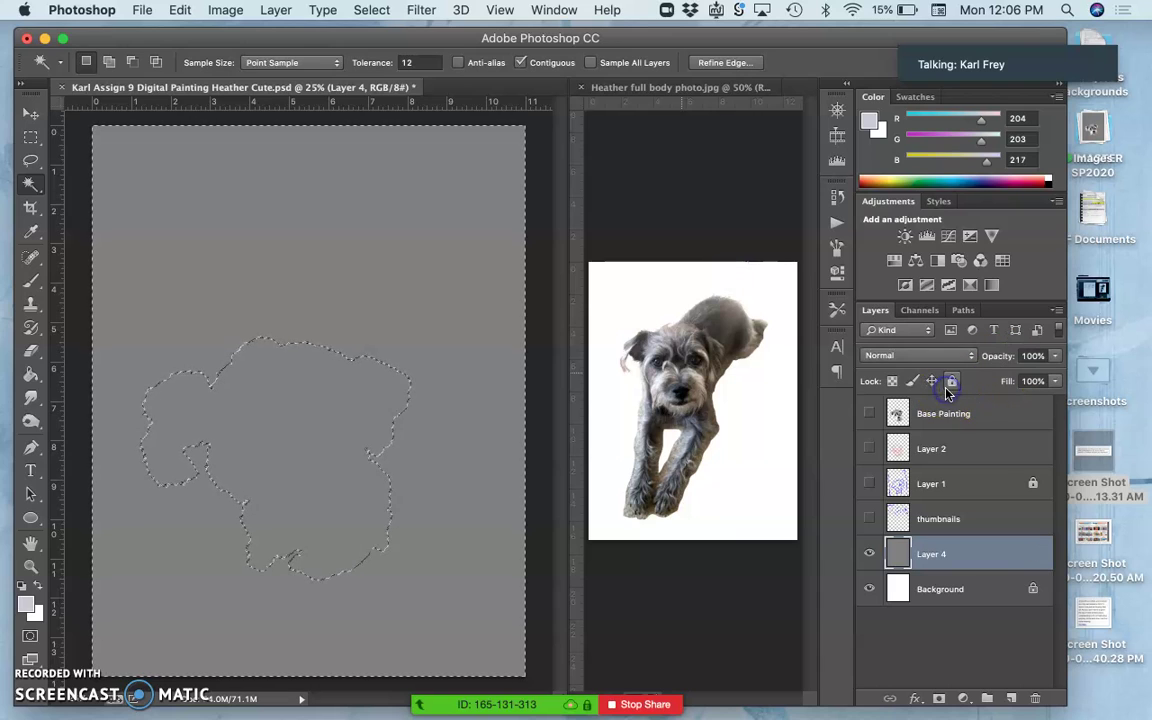
pyautogui.press('super+j')
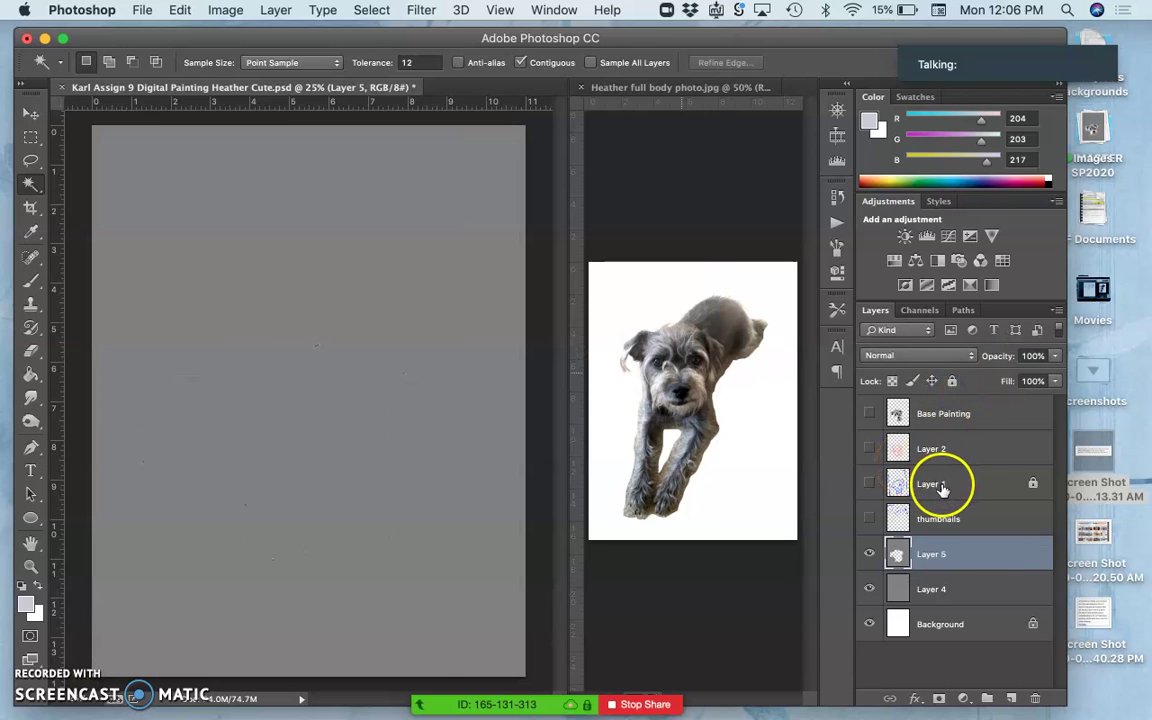
pyautogui.press('super+z')
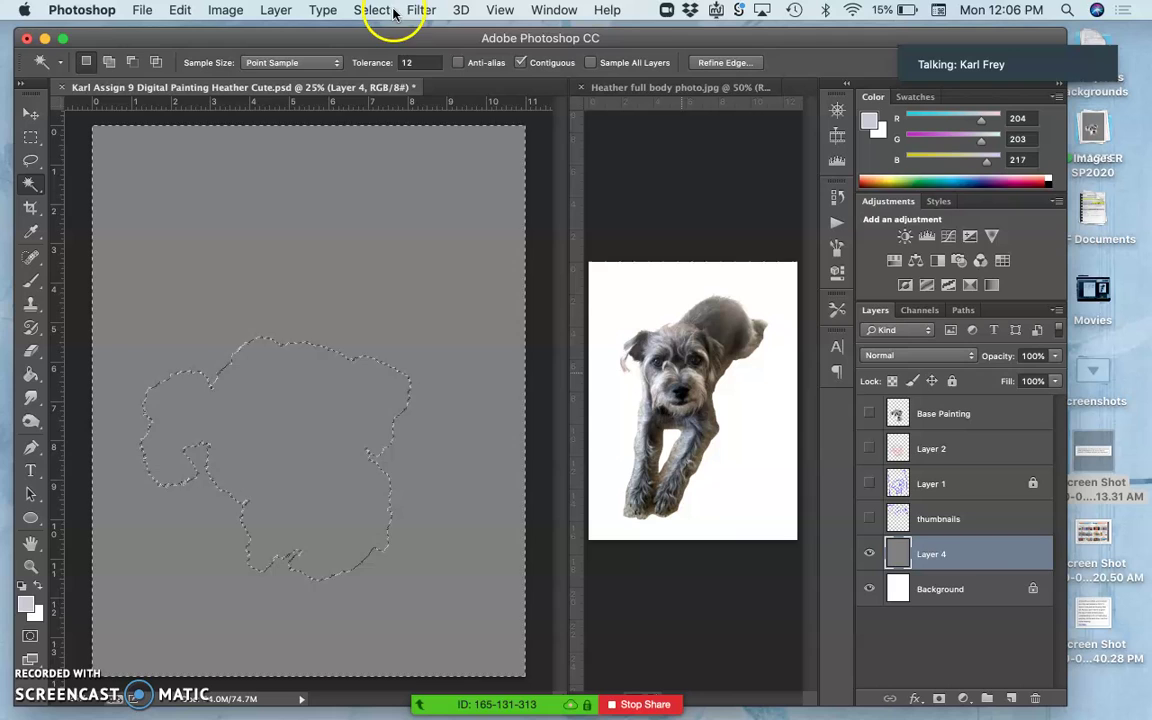
# Step: Invert the selection, copy the dog-head area onto Layer 5, then lock Layer 4 again
pyautogui.click(372, 9)
pyautogui.click(380, 82)
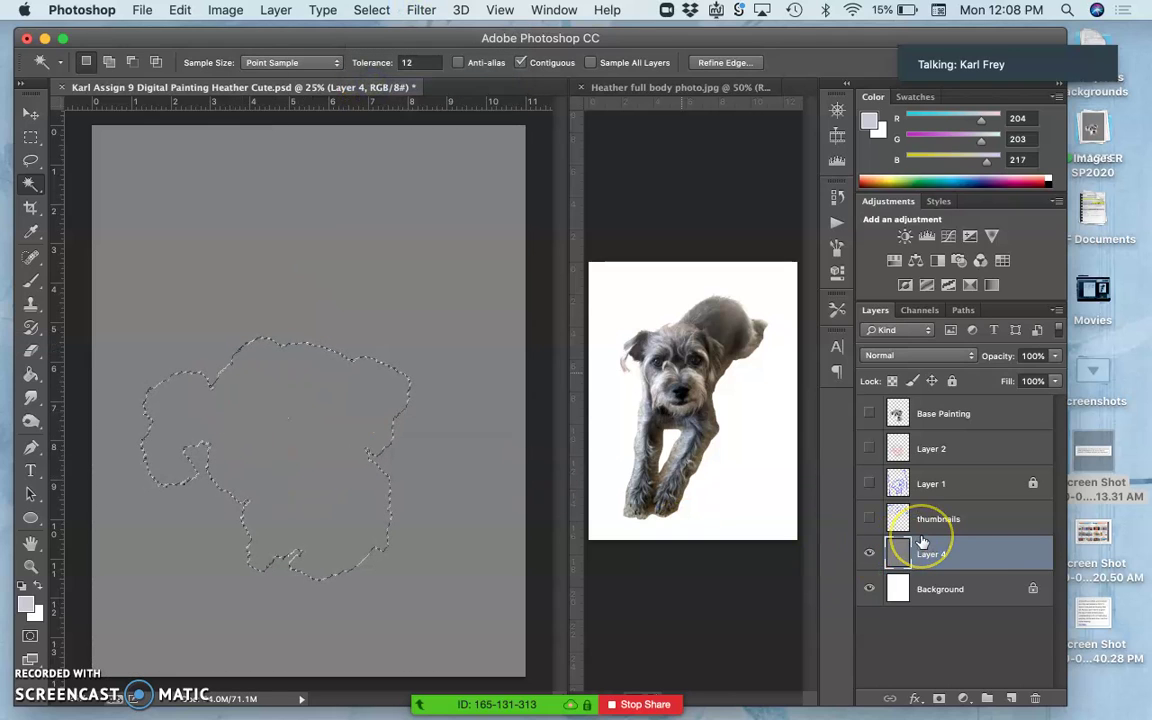
pyautogui.press('super+j')
pyautogui.click(946, 589)
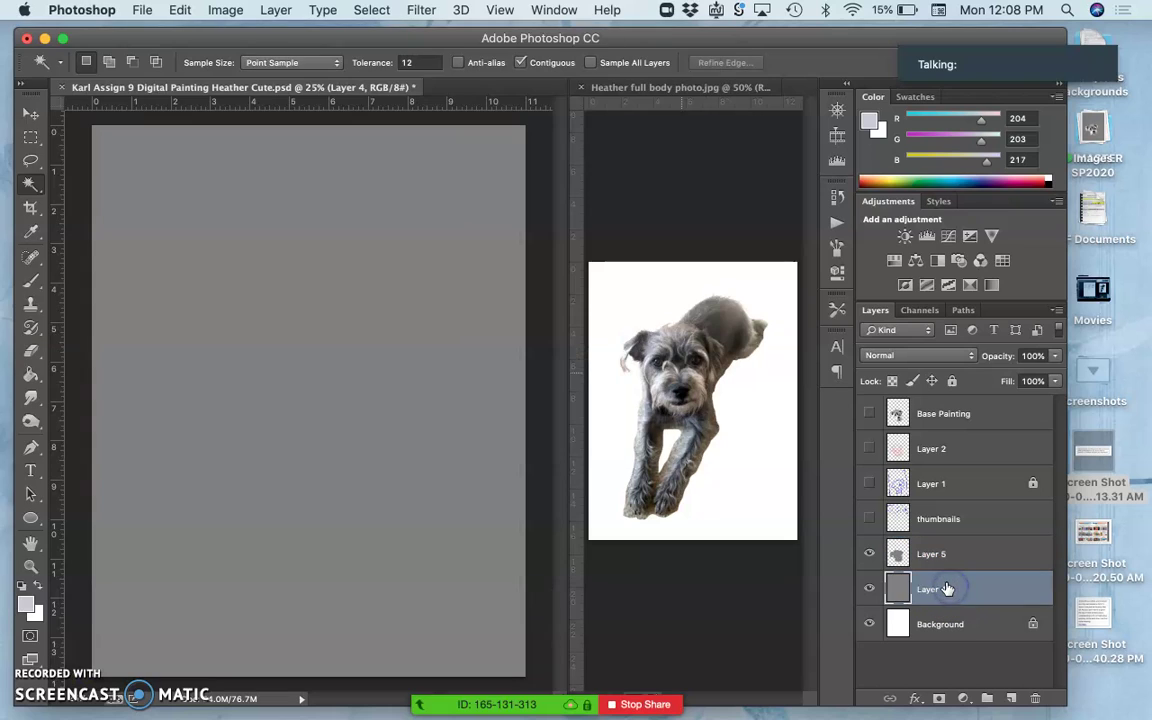
pyautogui.click(951, 380)
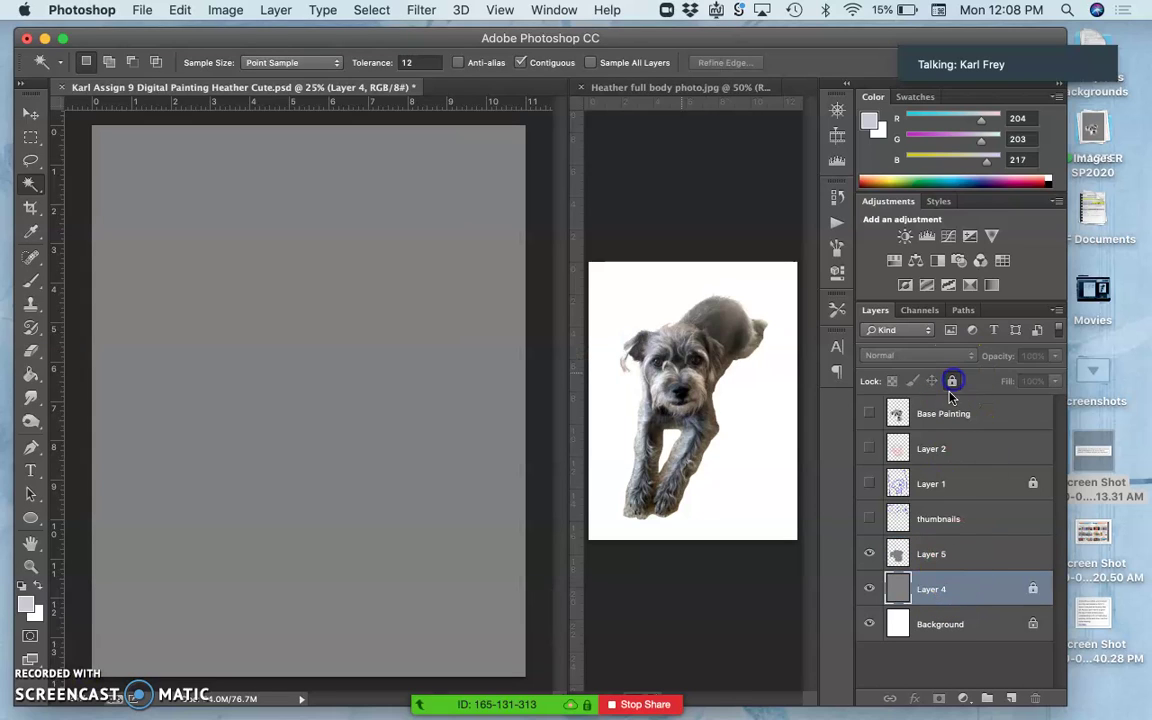
# Step: Check the silhouette, then show Base Painting, Layer 4 and Layer 1 again and select Base Painting
pyautogui.click(869, 589)
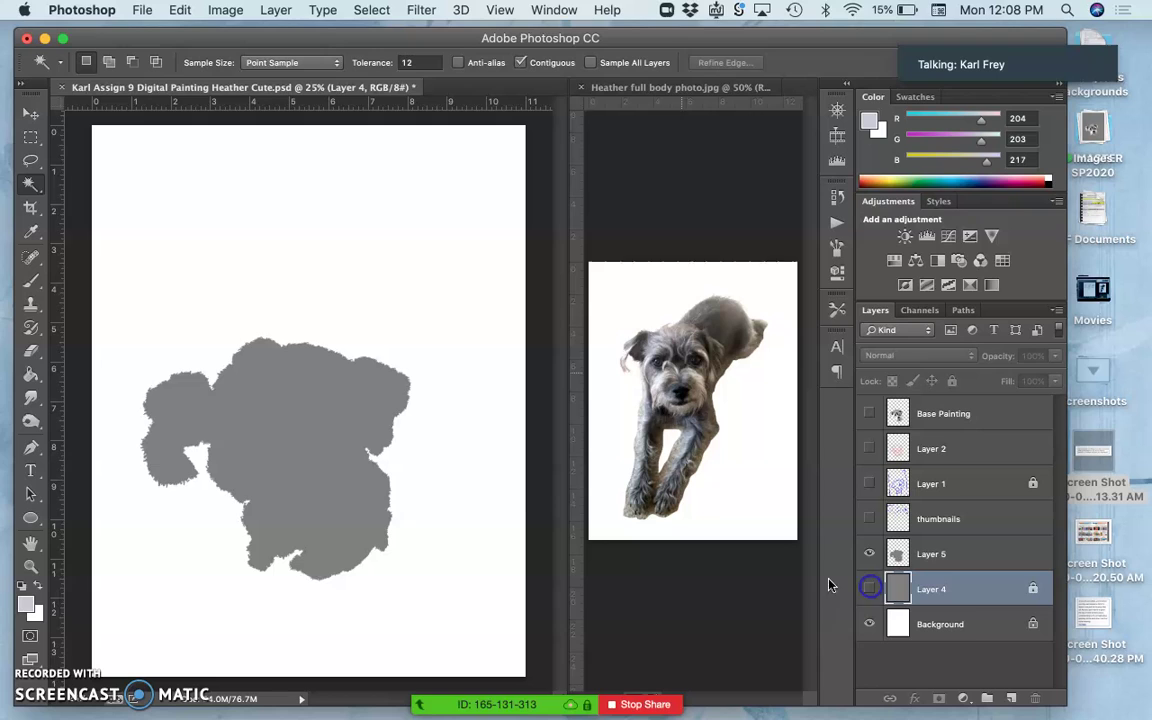
pyautogui.click(869, 415)
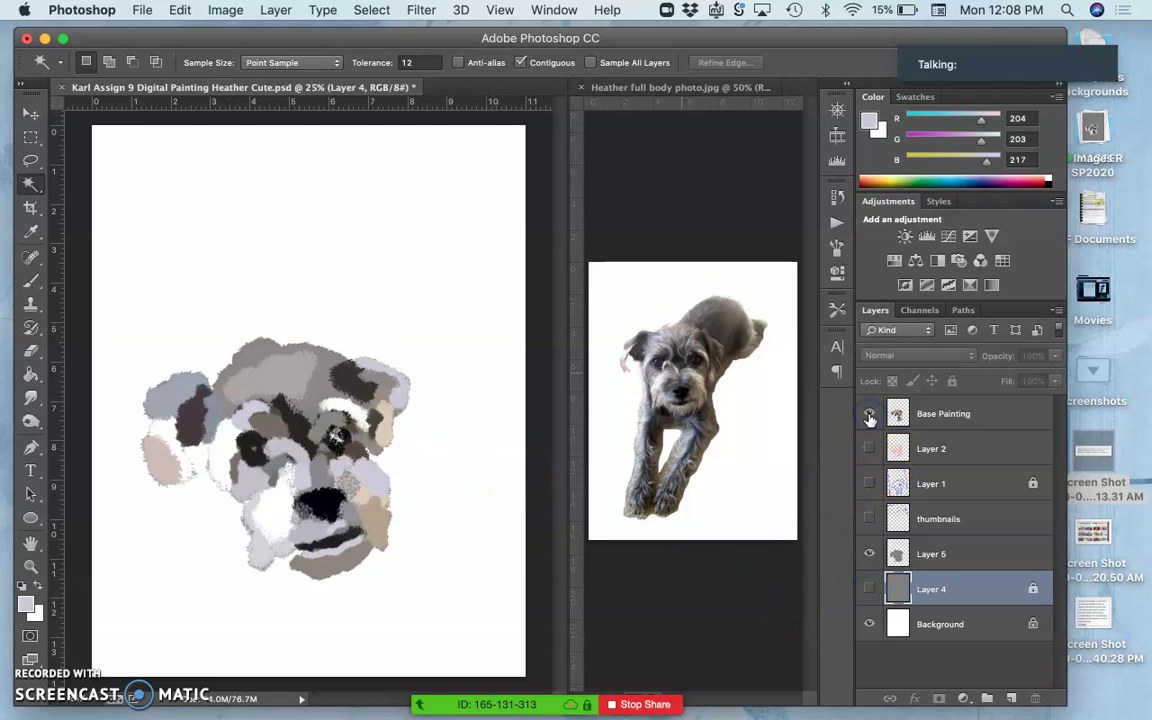
pyautogui.click(870, 590)
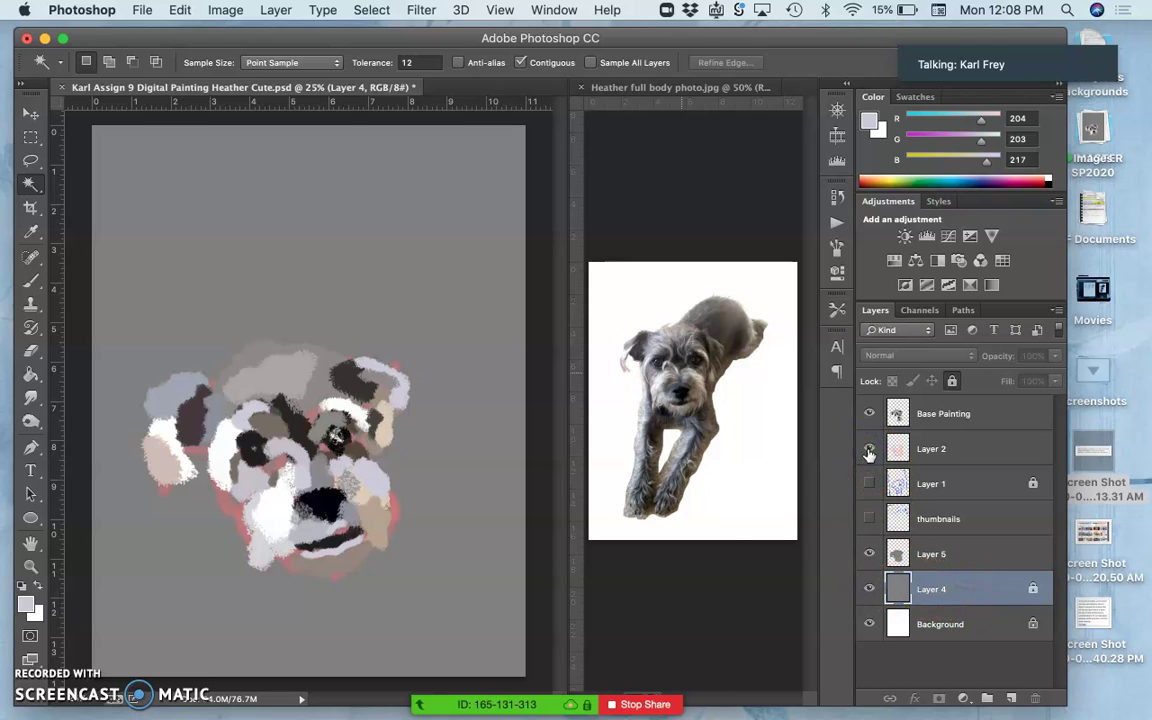
pyautogui.click(870, 484)
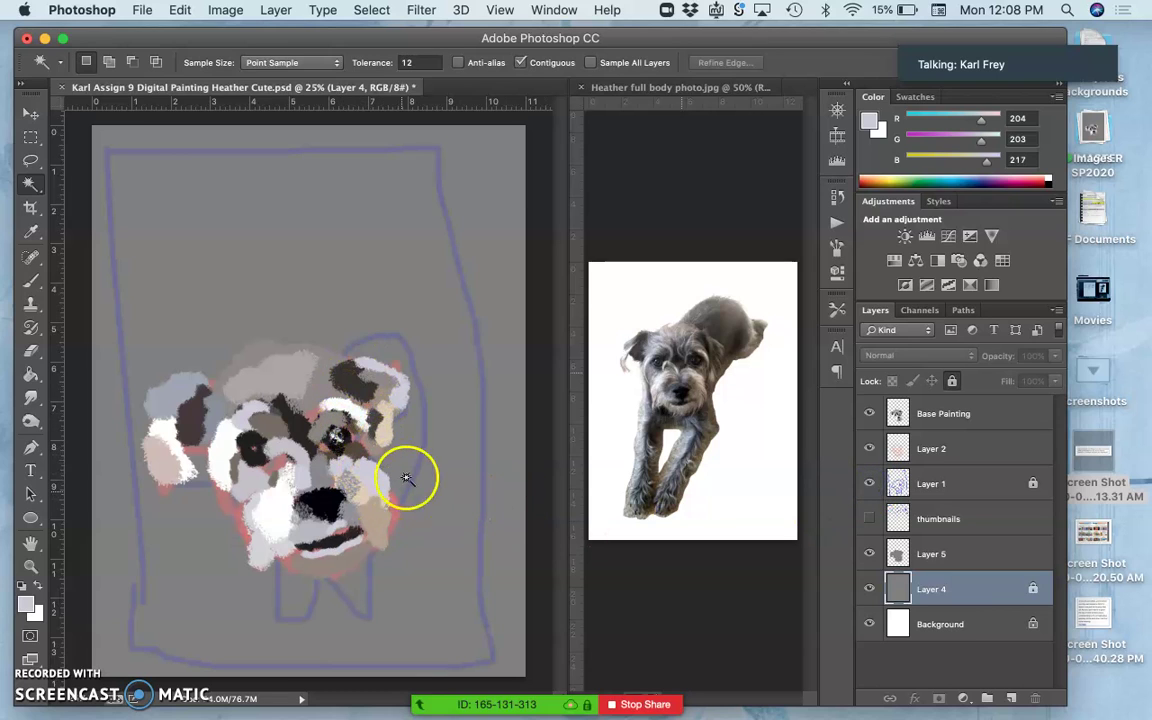
pyautogui.click(983, 428)
# Step: Add empty Layer 6 with the Brush tool and move it beneath Base Painting
pyautogui.click(1011, 698)
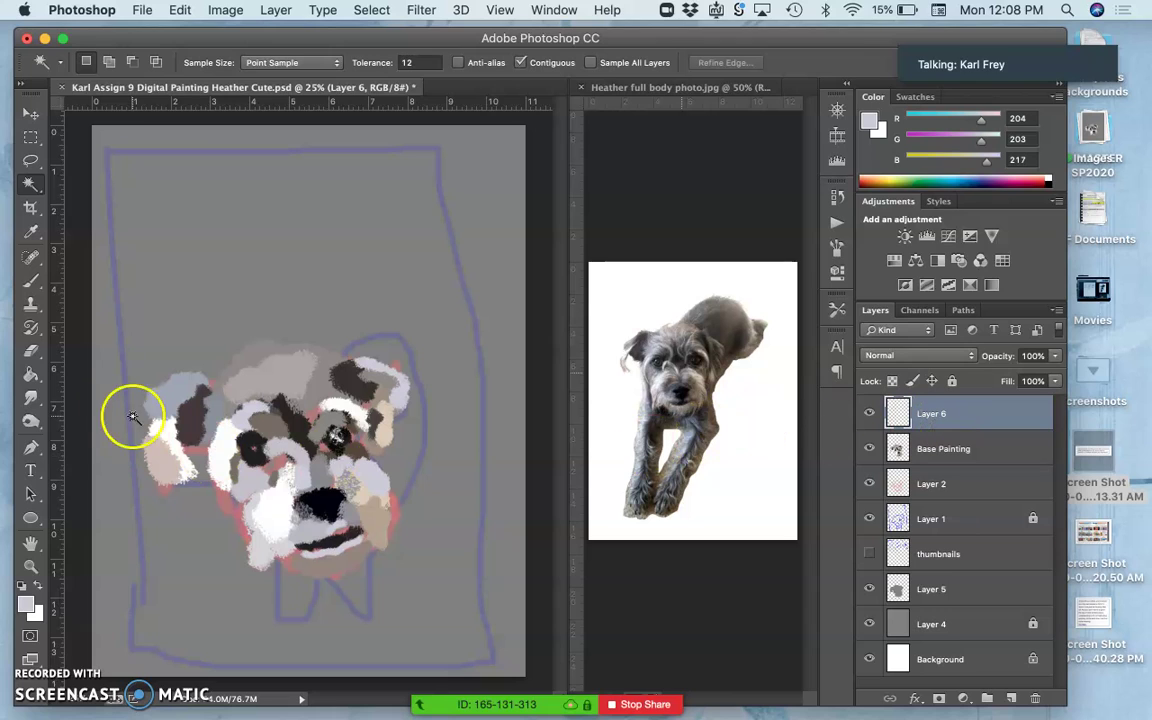
pyautogui.click(31, 283)
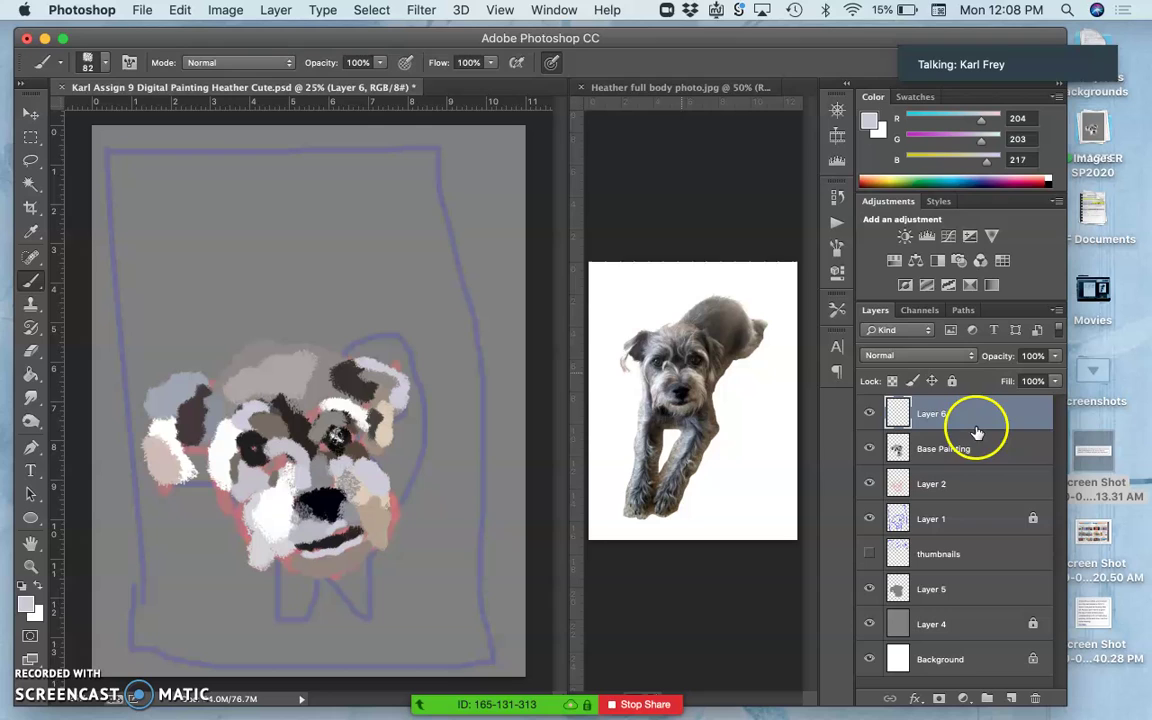
pyautogui.moveTo(977, 426); pyautogui.dragTo(969, 459)
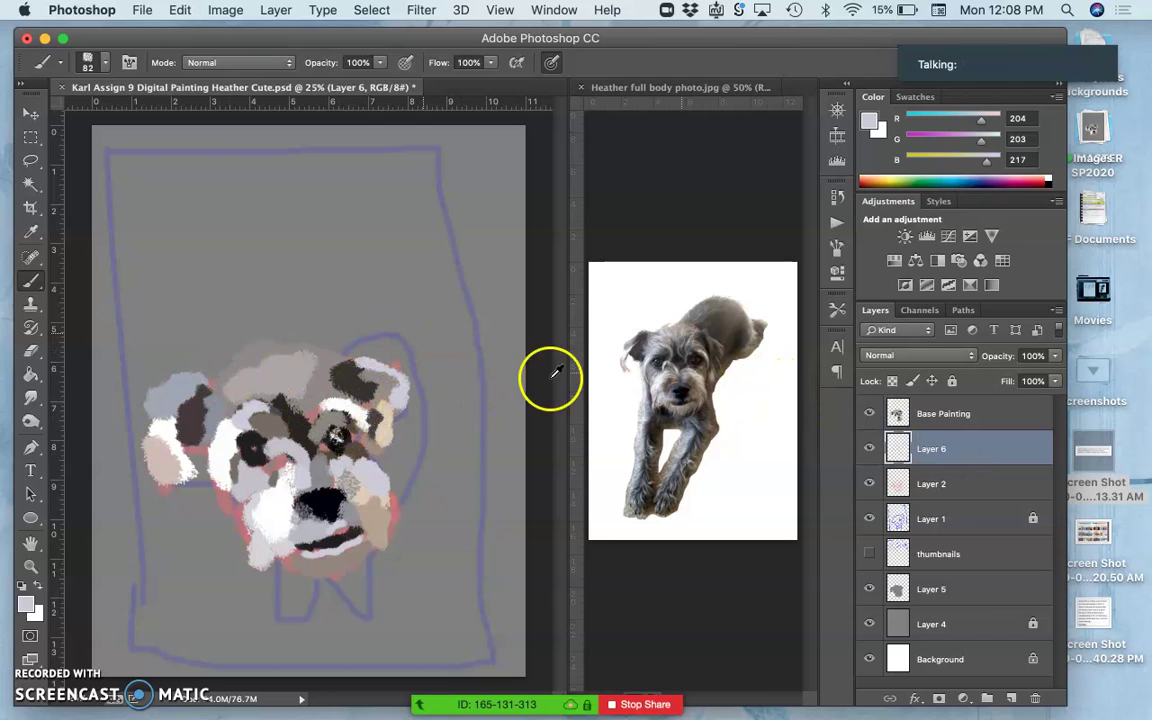
# Step: Paint the first front leg in dark brown and light grey sampled from the reference photo
pyautogui.keyDown('alt'); pyautogui.click(658, 412); pyautogui.keyUp('alt')
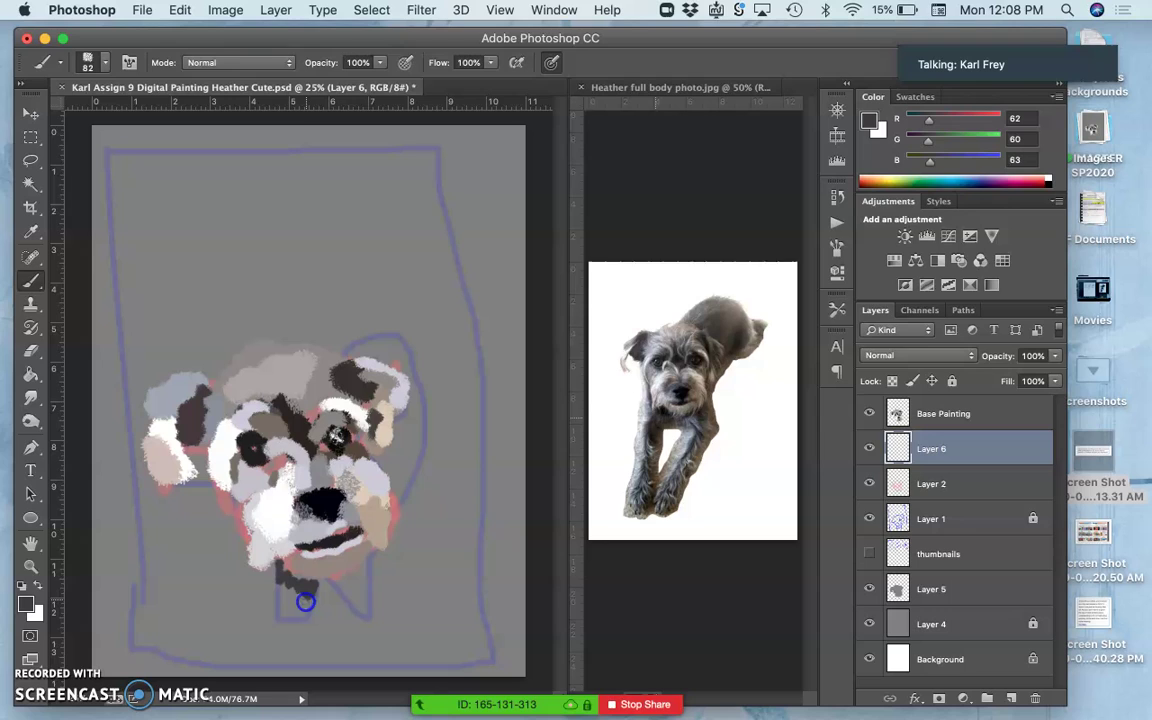
pyautogui.keyDown('alt'); pyautogui.click(638, 509); pyautogui.keyUp('alt')
pyautogui.moveTo(360, 566); pyautogui.dragTo(306, 604)
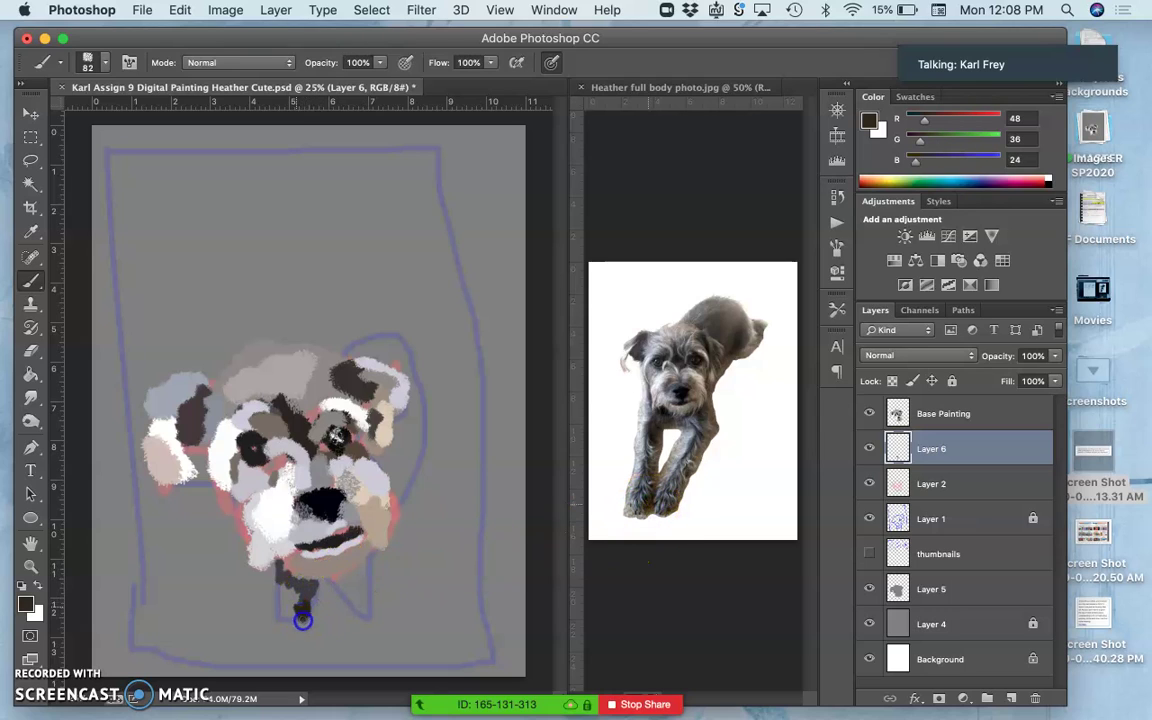
pyautogui.keyDown('alt'); pyautogui.click(628, 491); pyautogui.keyUp('alt')
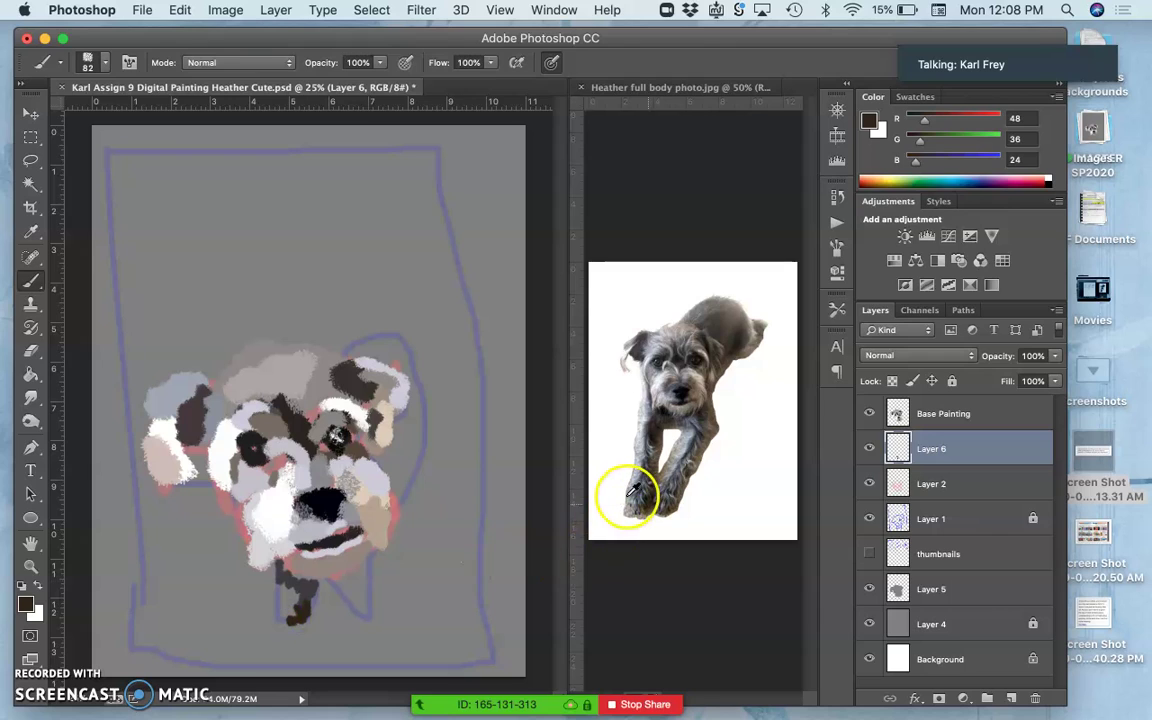
pyautogui.moveTo(316, 625); pyautogui.dragTo(280, 612)
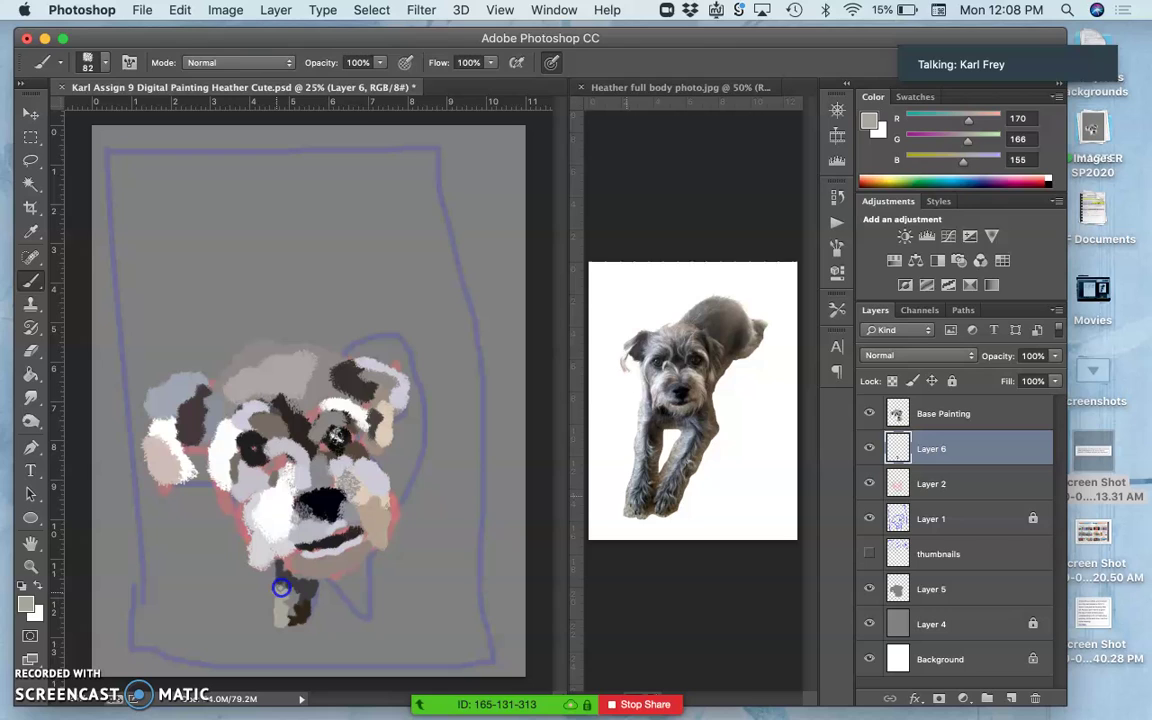
pyautogui.keyDown('alt'); pyautogui.click(373, 470); pyautogui.keyUp('alt')
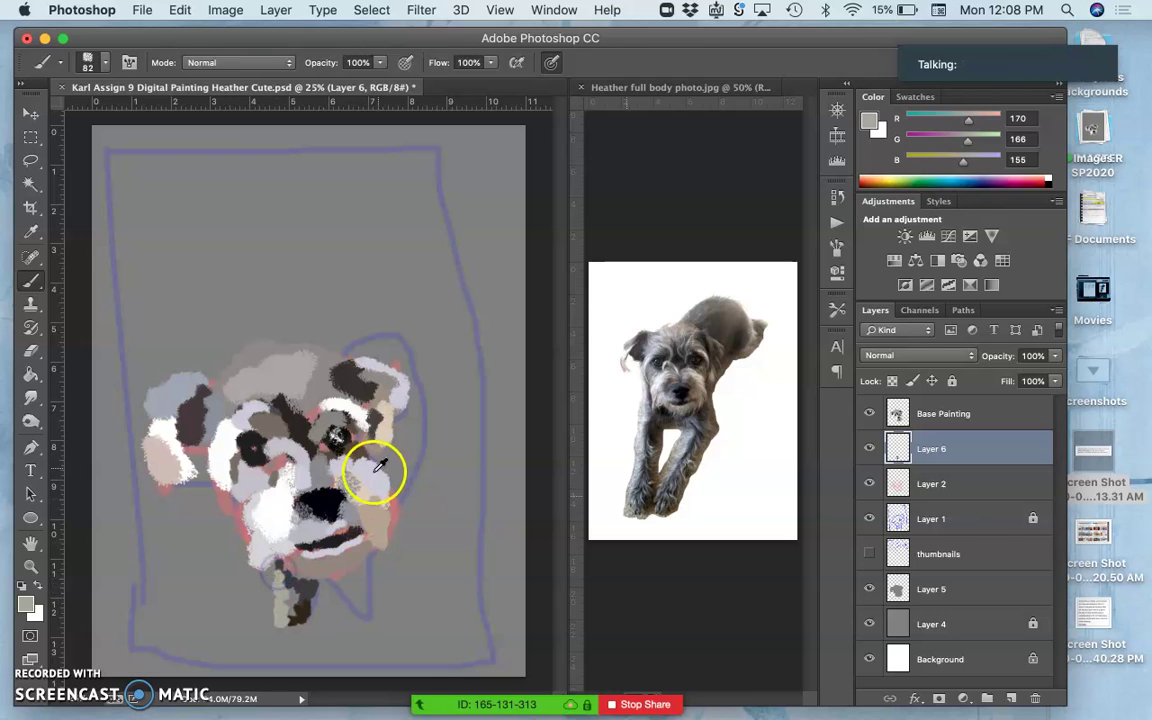
pyautogui.moveTo(290, 495)
pyautogui.mouseDown()
pyautogui.moveTo(296, 548)
pyautogui.moveTo(278, 572)
pyautogui.moveTo(661, 460)
pyautogui.mouseUp()
# Step: Paint the second leg with blue-grey highlights and grey-brown shading sampled from the photo
pyautogui.moveTo(298, 598); pyautogui.dragTo(286, 598)
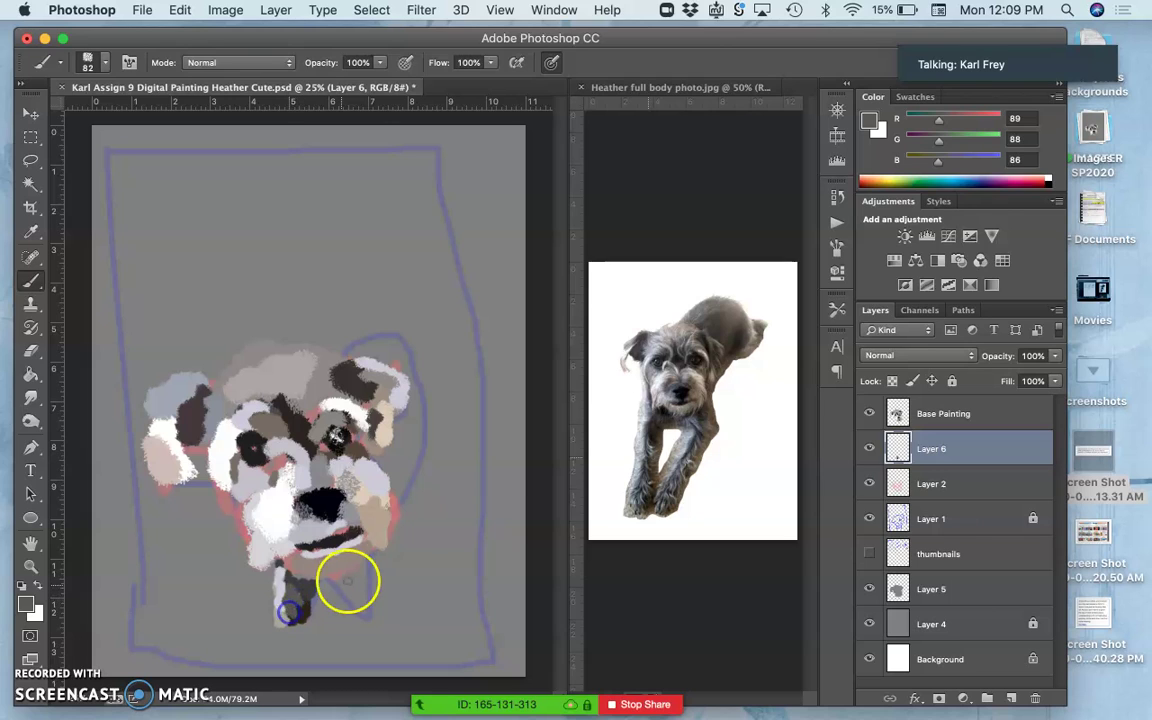
pyautogui.keyDown('alt'); pyautogui.click(676, 432); pyautogui.keyUp('alt')
pyautogui.moveTo(352, 589); pyautogui.dragTo(339, 583)
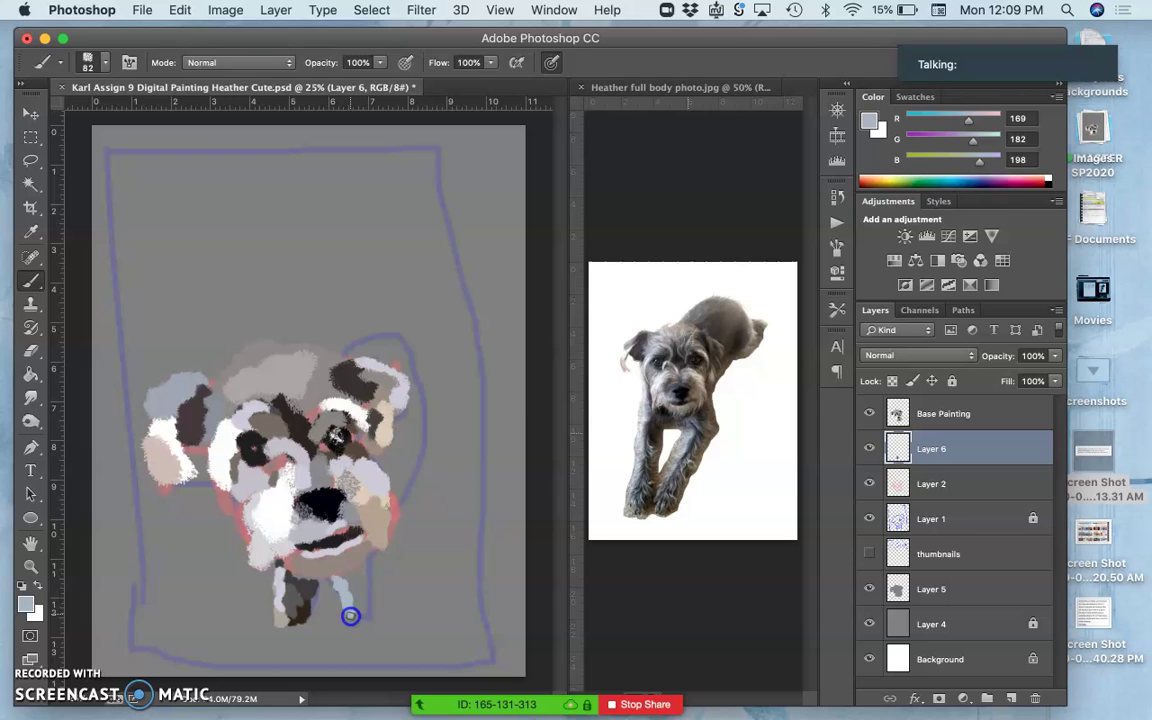
pyautogui.keyDown('alt'); pyautogui.click(697, 425); pyautogui.keyUp('alt')
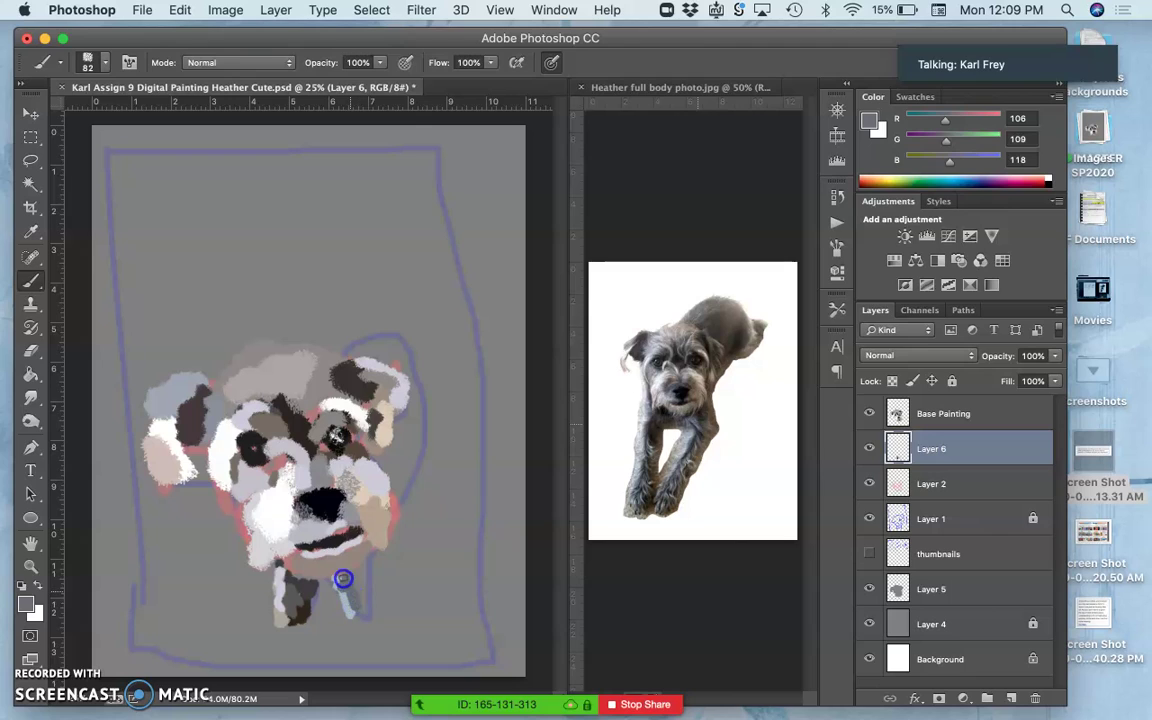
pyautogui.keyDown('alt'); pyautogui.click(700, 436); pyautogui.keyUp('alt')
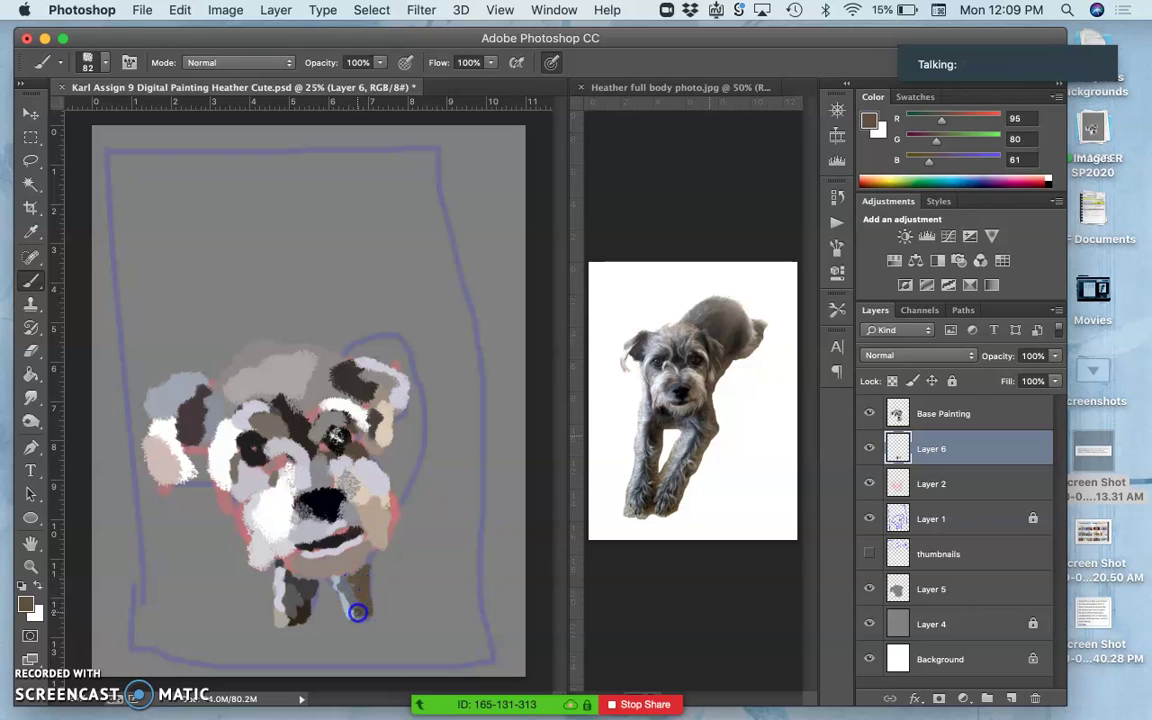
pyautogui.keyDown('alt'); pyautogui.click(666, 514); pyautogui.keyUp('alt')
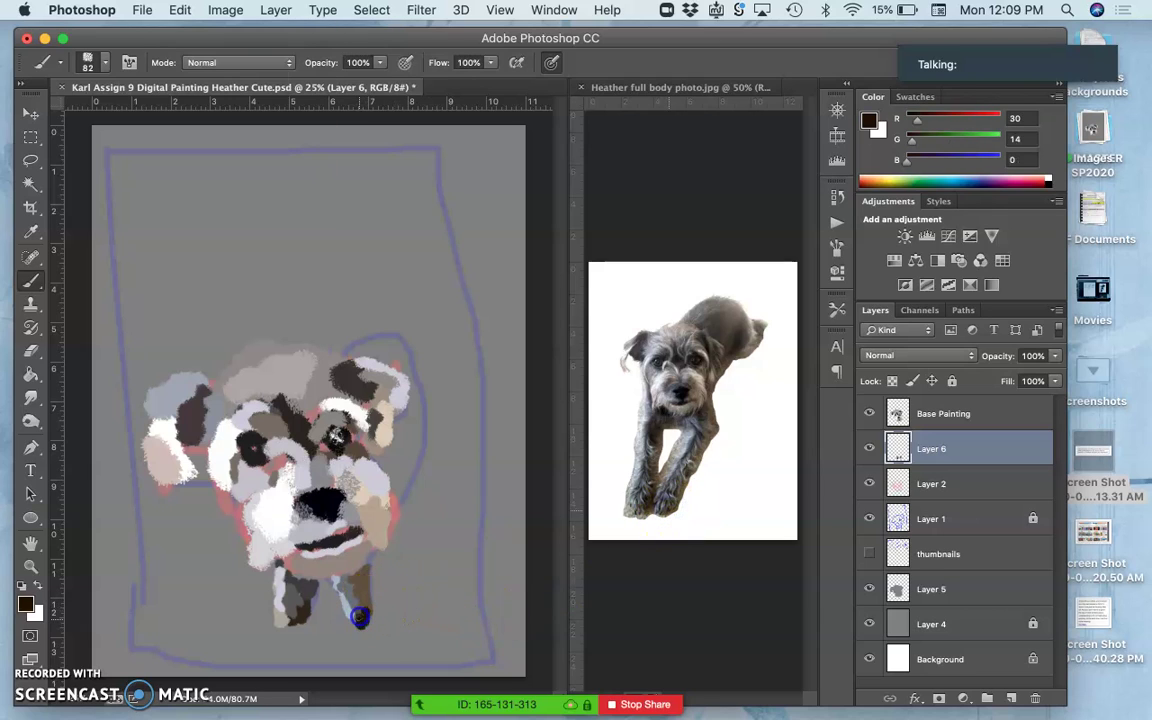
pyautogui.keyDown('alt'); pyautogui.click(674, 494); pyautogui.keyUp('alt')
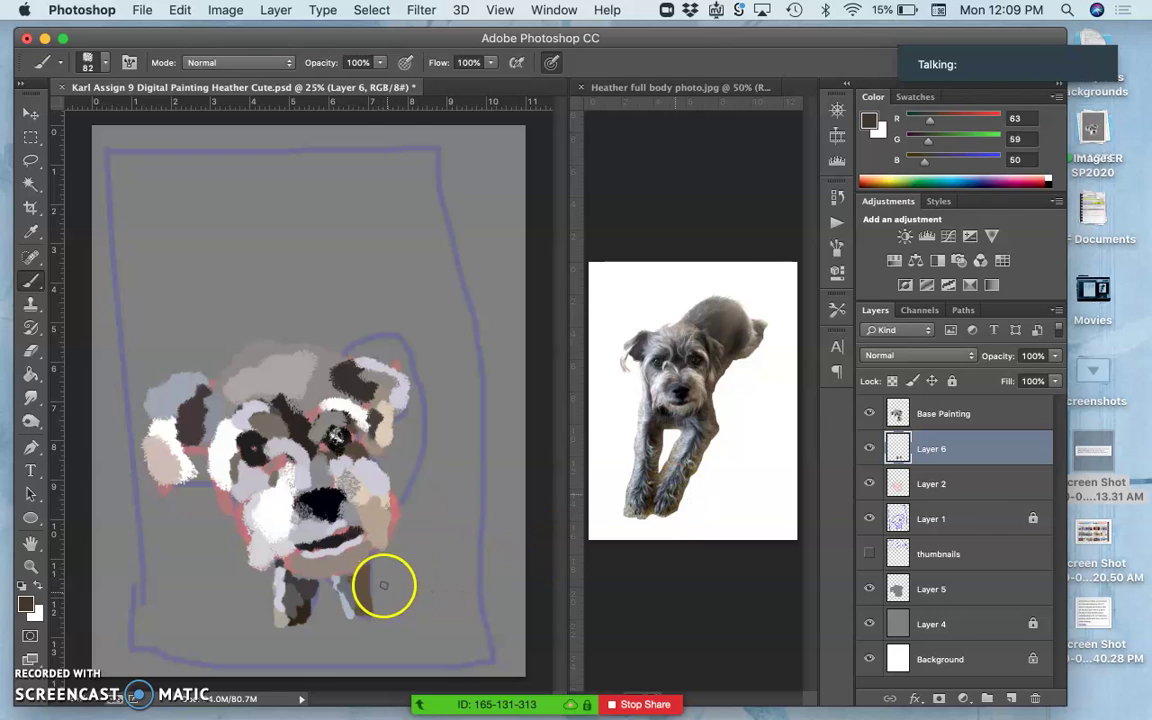
pyautogui.moveTo(355, 532)
pyautogui.mouseDown()
pyautogui.moveTo(345, 583)
pyautogui.moveTo(362, 613)
pyautogui.mouseUp()
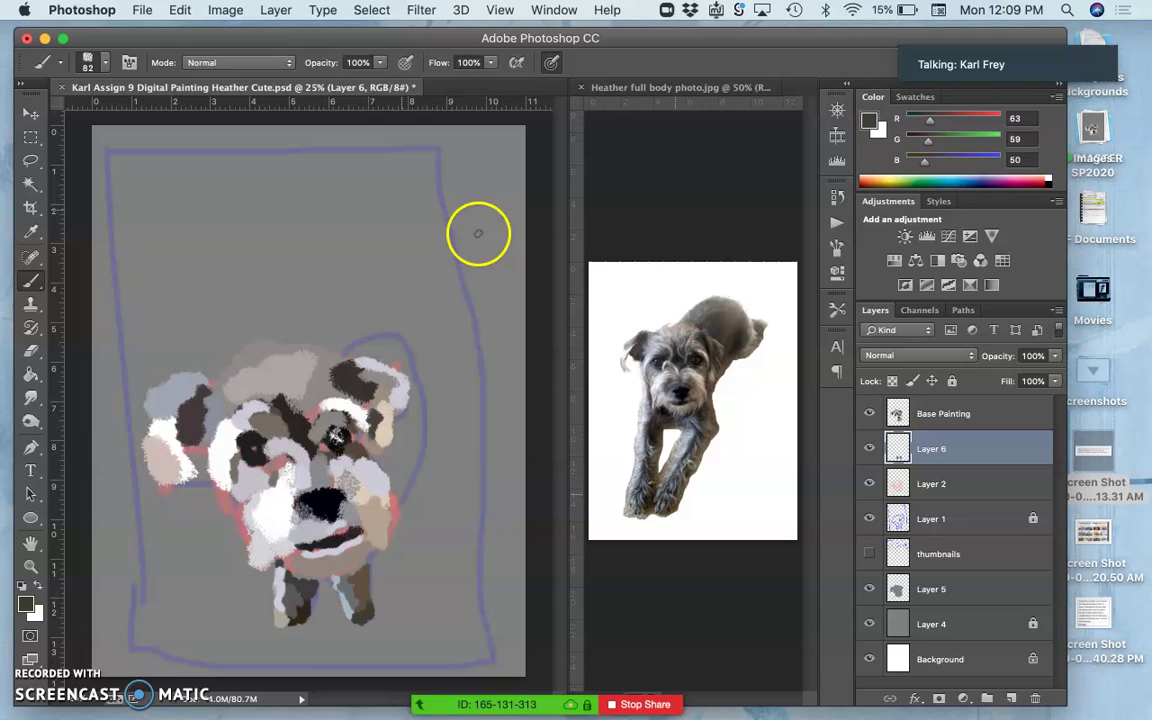
# Step: Compare the painting before and after the leg strokes using the History panel
pyautogui.click(838, 196)
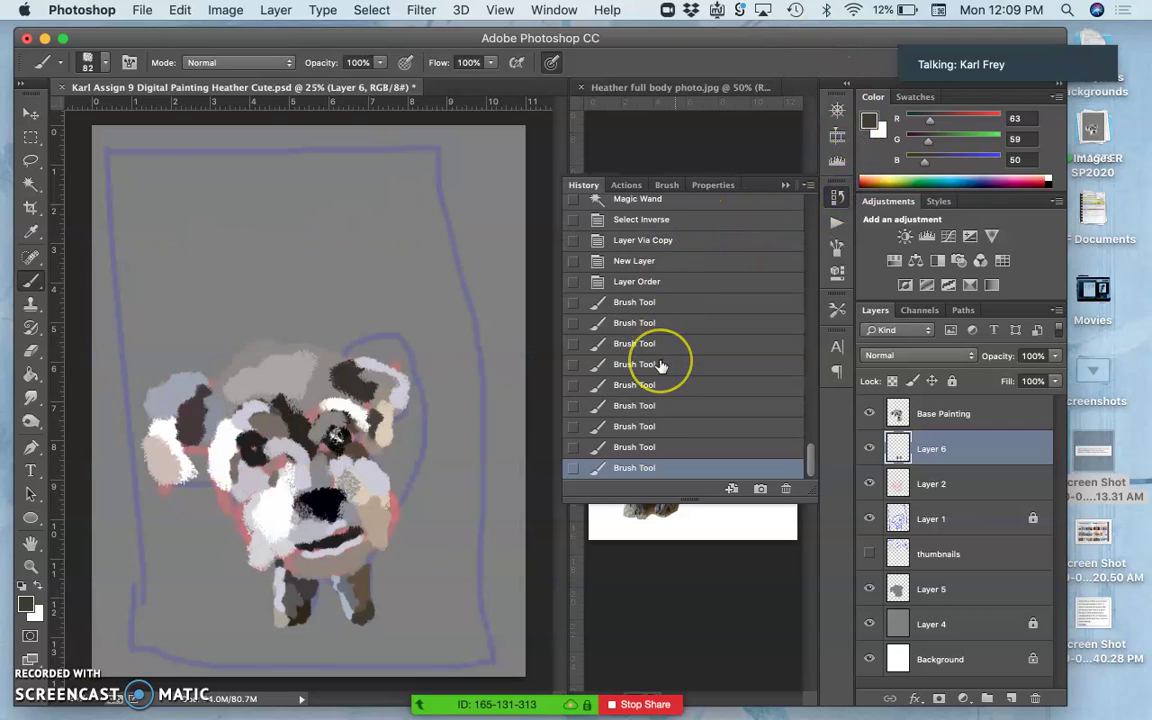
pyautogui.scroll(10, 663, 365)
pyautogui.scroll(10, 660, 368)
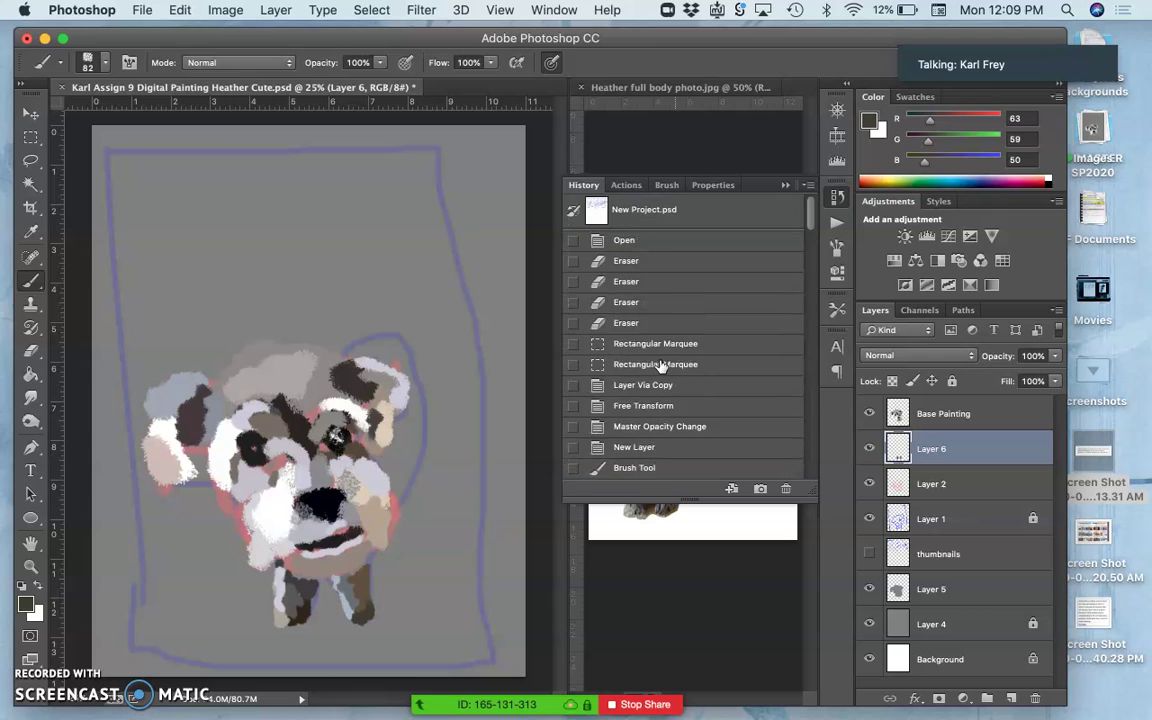
pyautogui.scroll(-20, 660, 366)
pyautogui.click(656, 302)
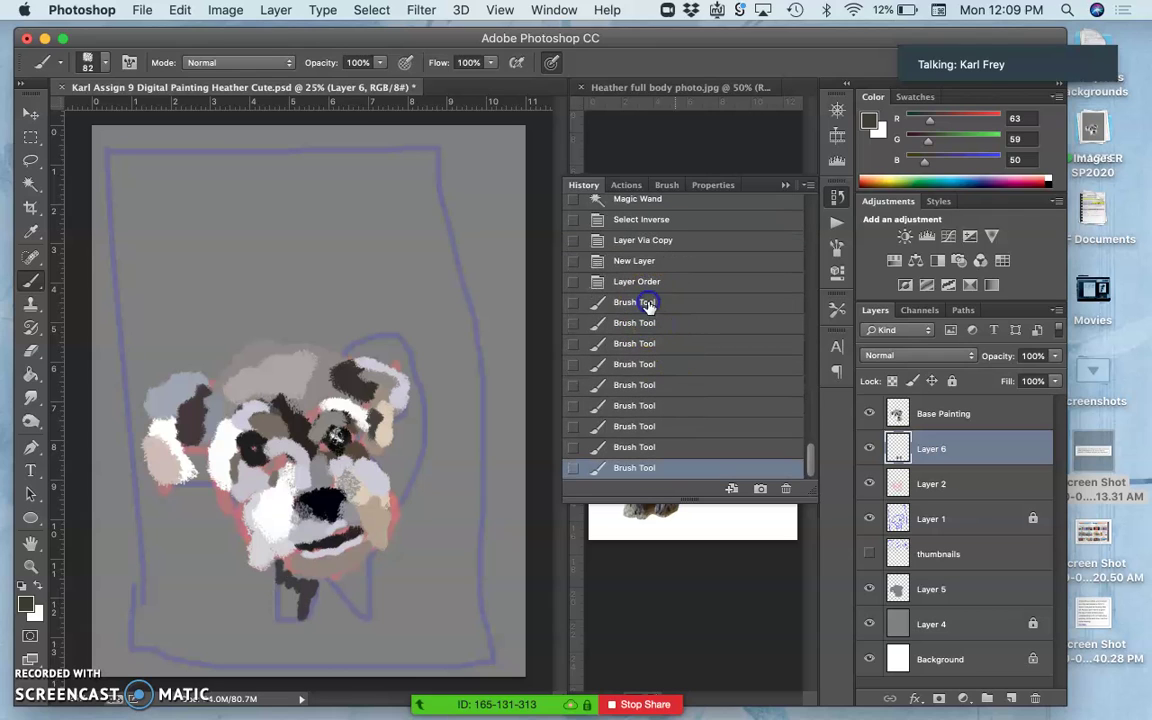
pyautogui.moveTo(648, 301)
pyautogui.mouseDown()
pyautogui.moveTo(661, 430)
pyautogui.moveTo(643, 474)
pyautogui.moveTo(637, 380)
pyautogui.mouseUp()
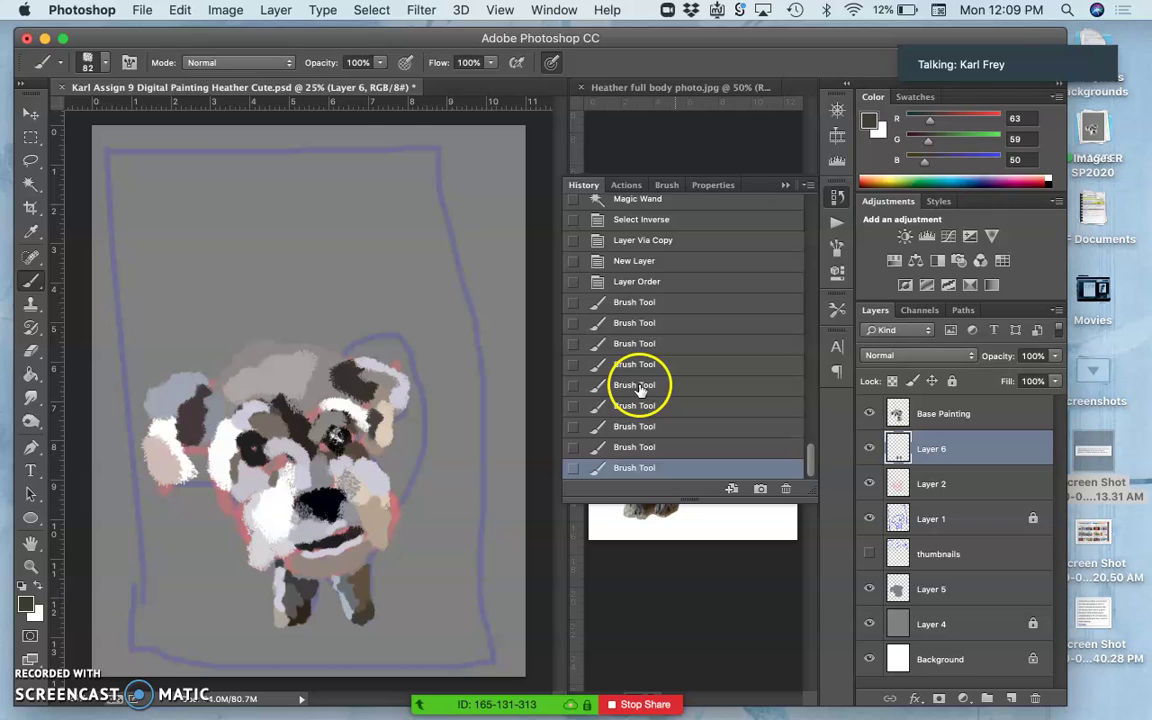
pyautogui.scroll(10, 637, 380)
pyautogui.scroll(10, 640, 390)
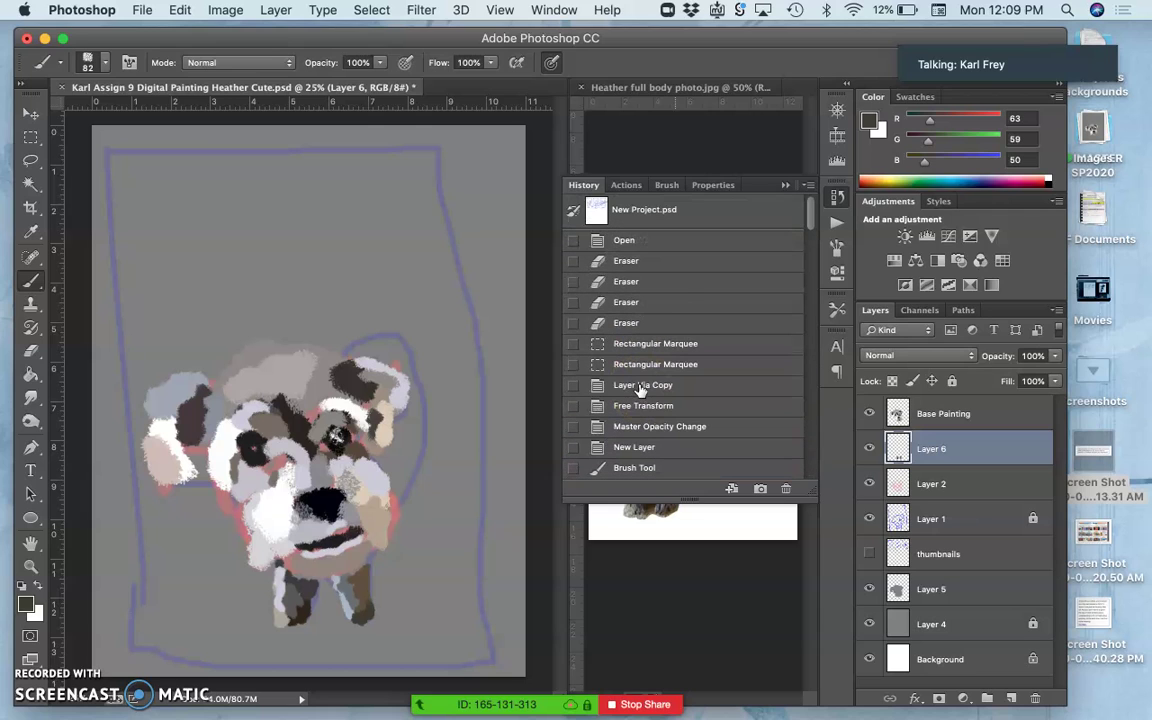
pyautogui.click(787, 186)
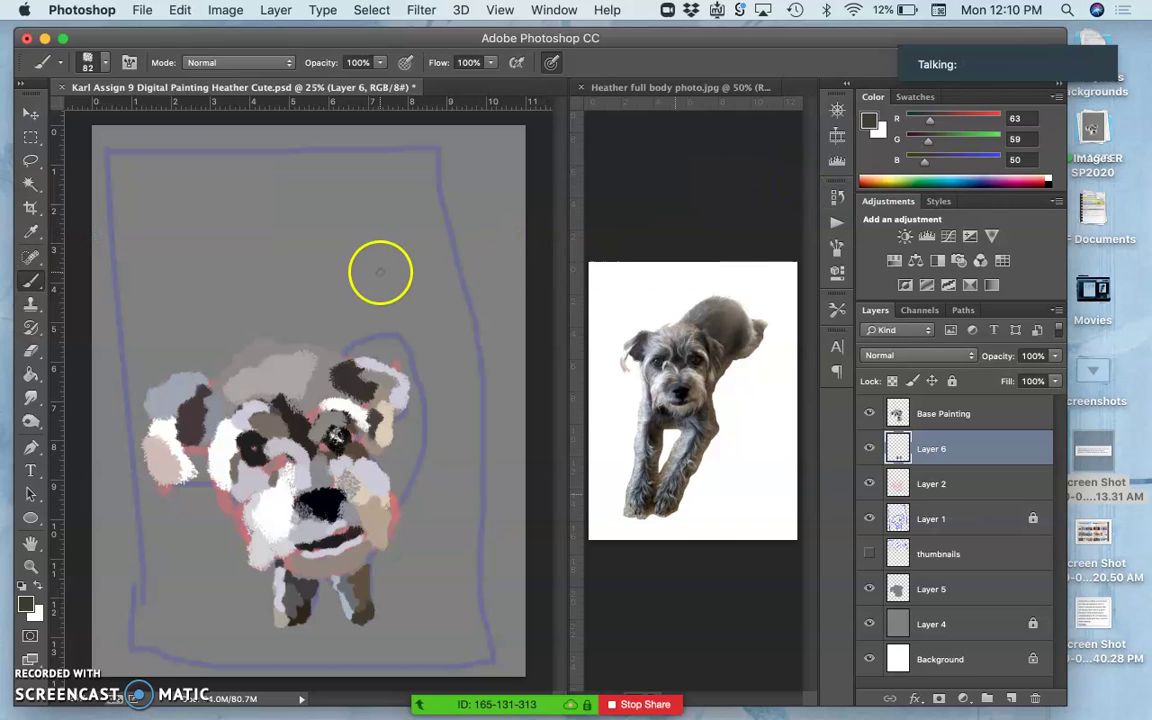
# Step: Save the file, then touch up the right ear and sample dark grey-brown (RGB 57, 52, 48)
pyautogui.press('super+s')
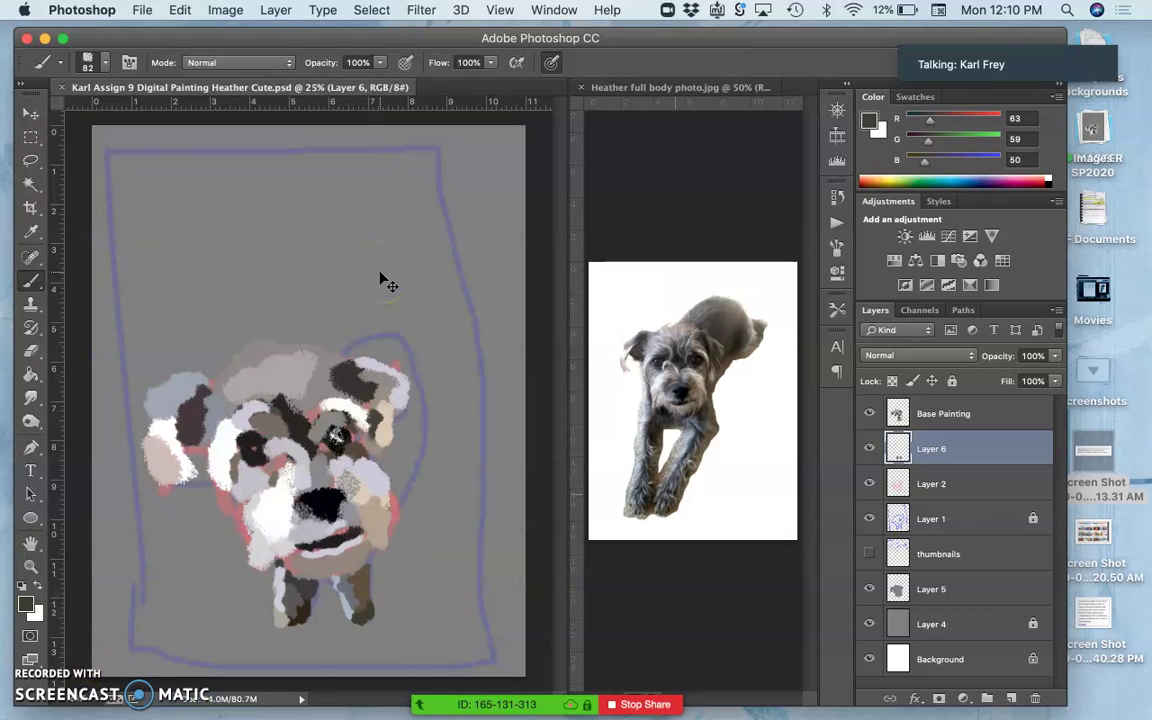
pyautogui.moveTo(374, 352); pyautogui.dragTo(397, 376)
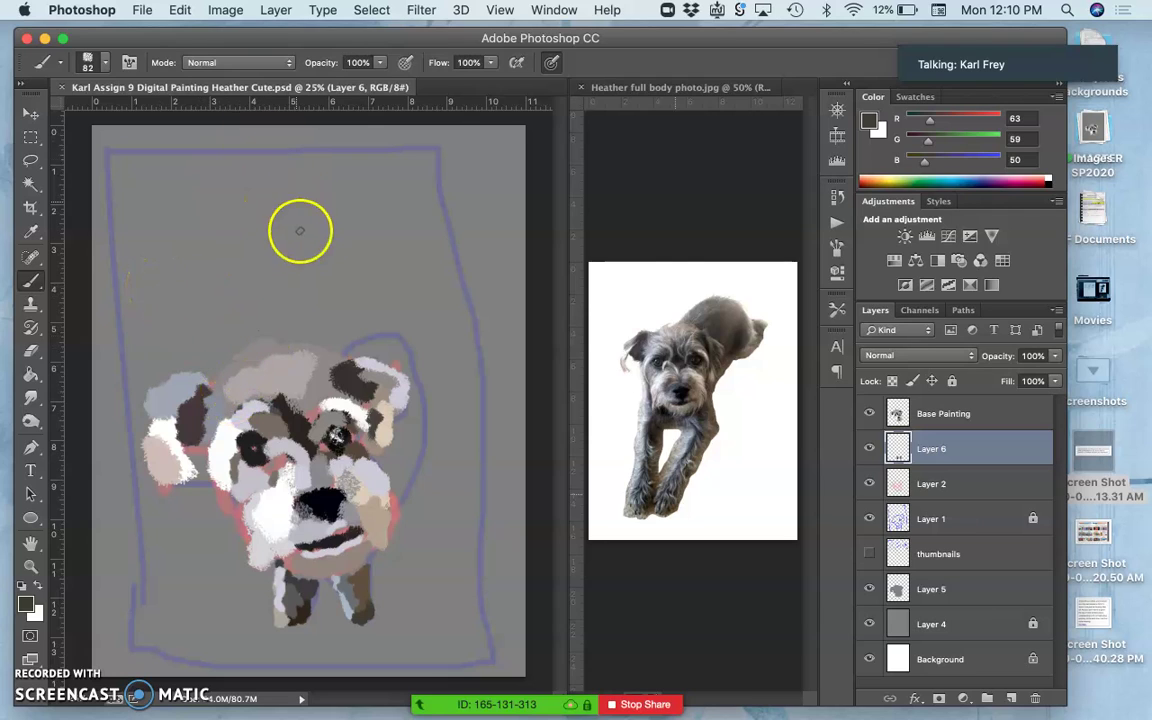
pyautogui.keyDown('alt'); pyautogui.click(718, 318); pyautogui.keyUp('alt')
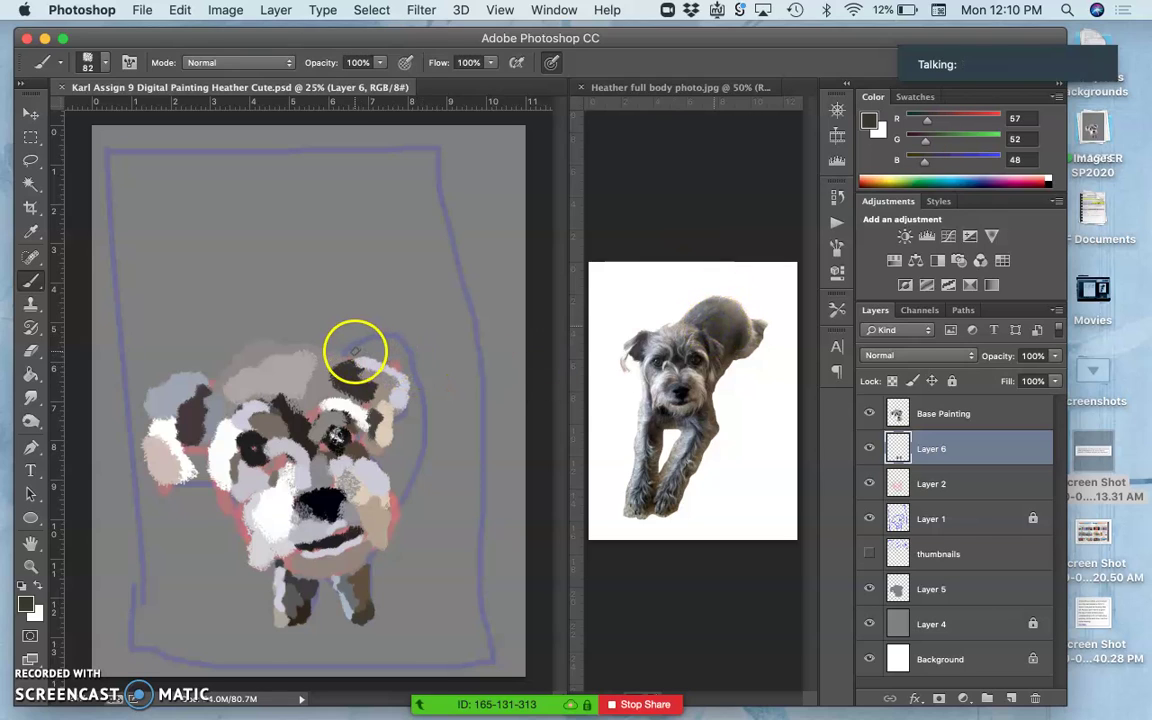